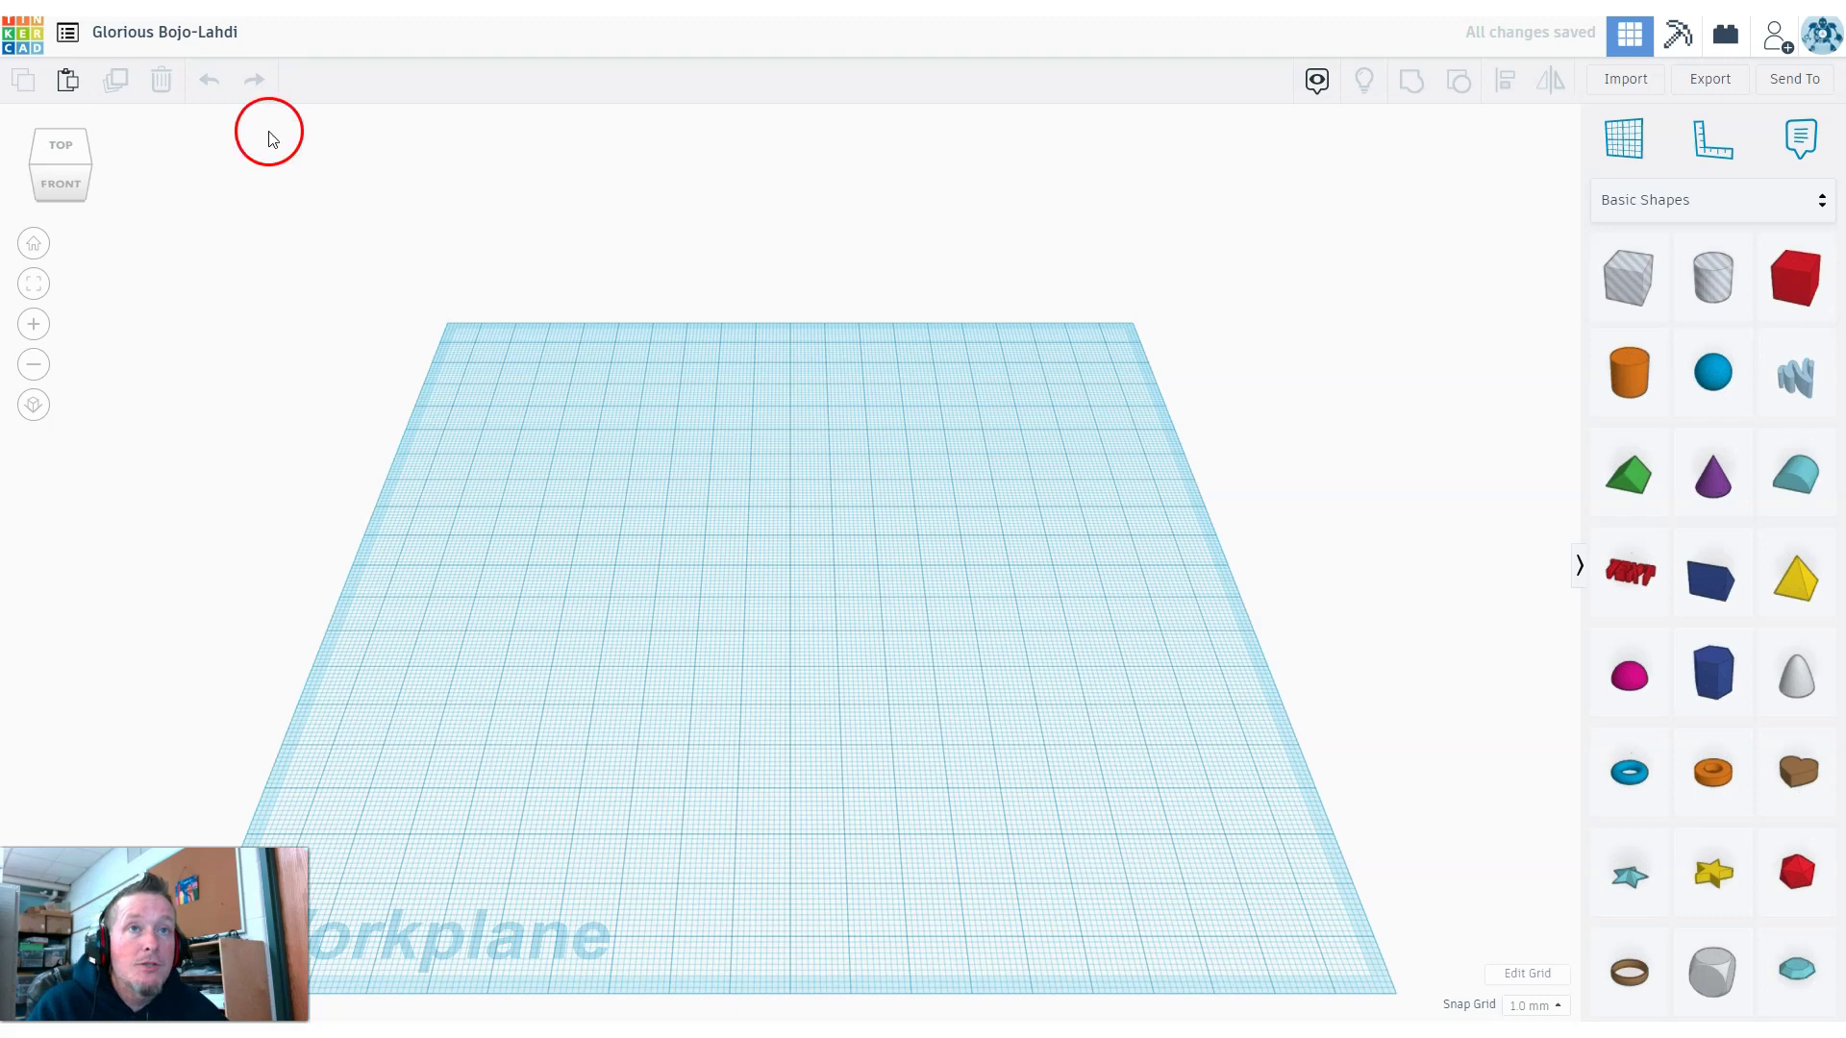
Rename the design to 'Assignment 5' from the title's suggestion list.
left_click(202, 35)
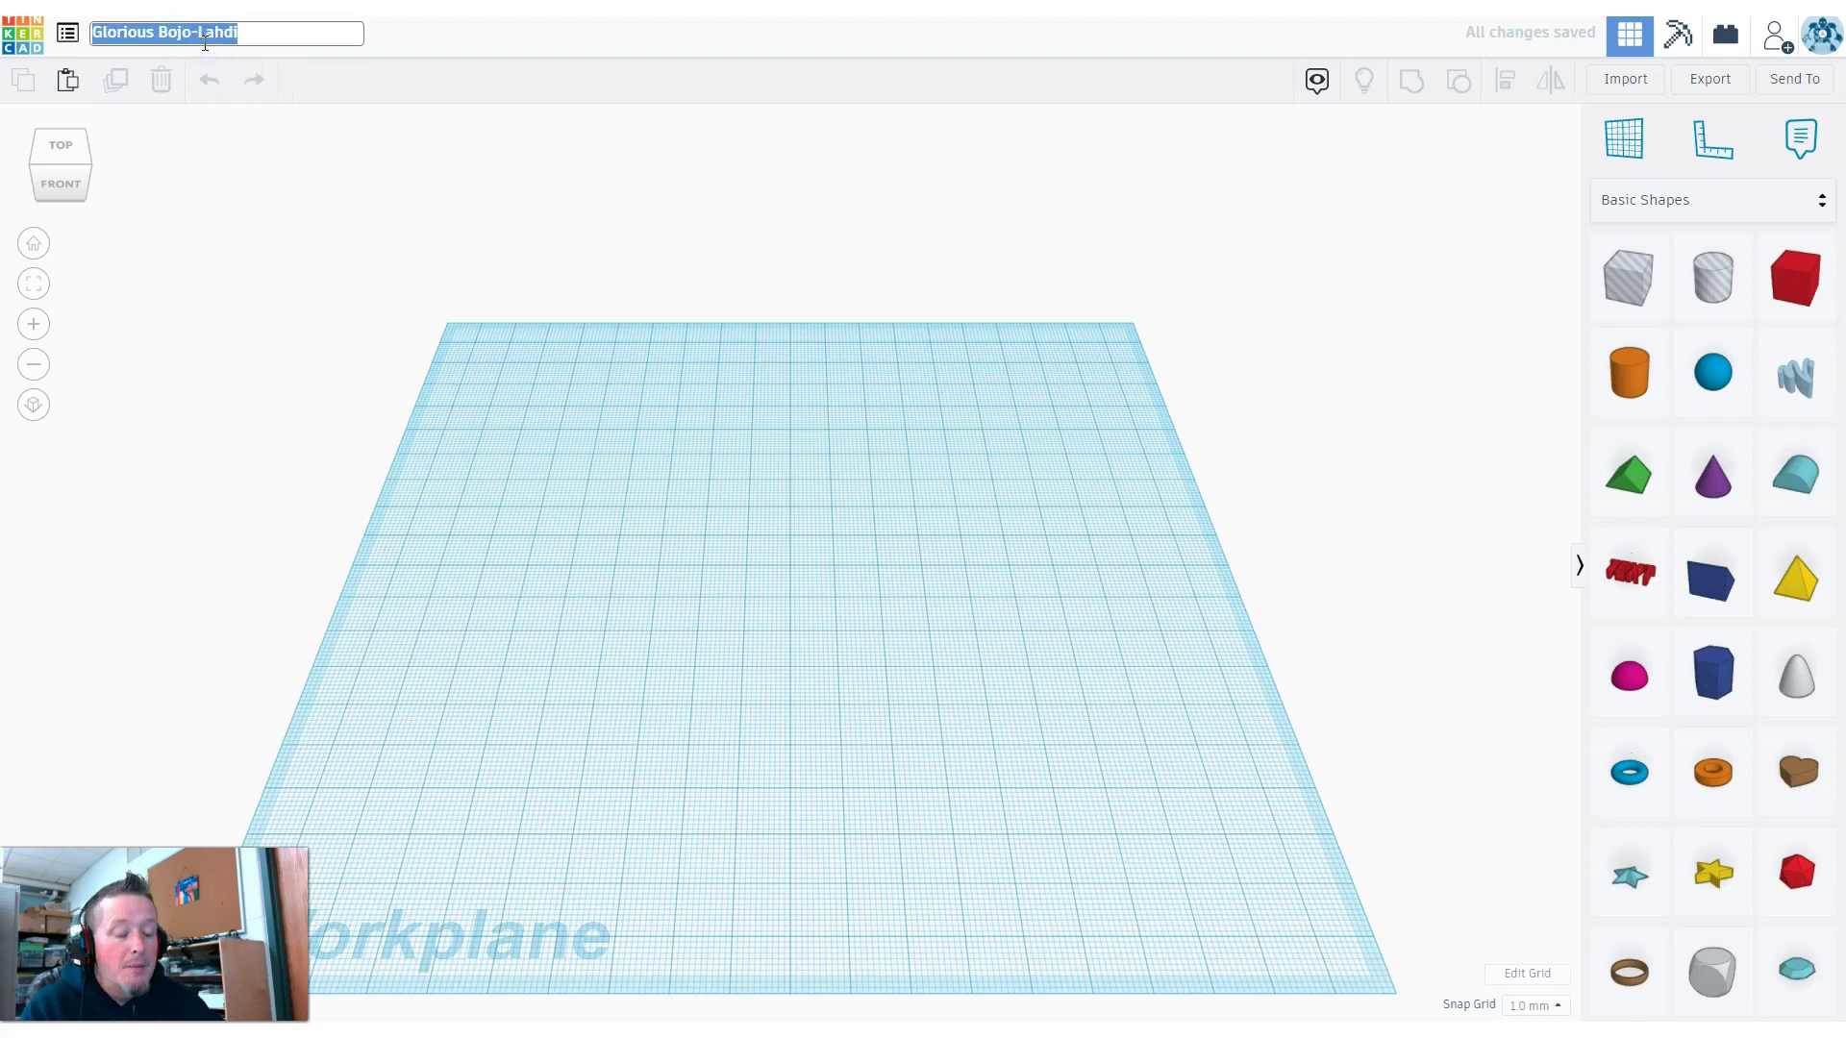
type("a")
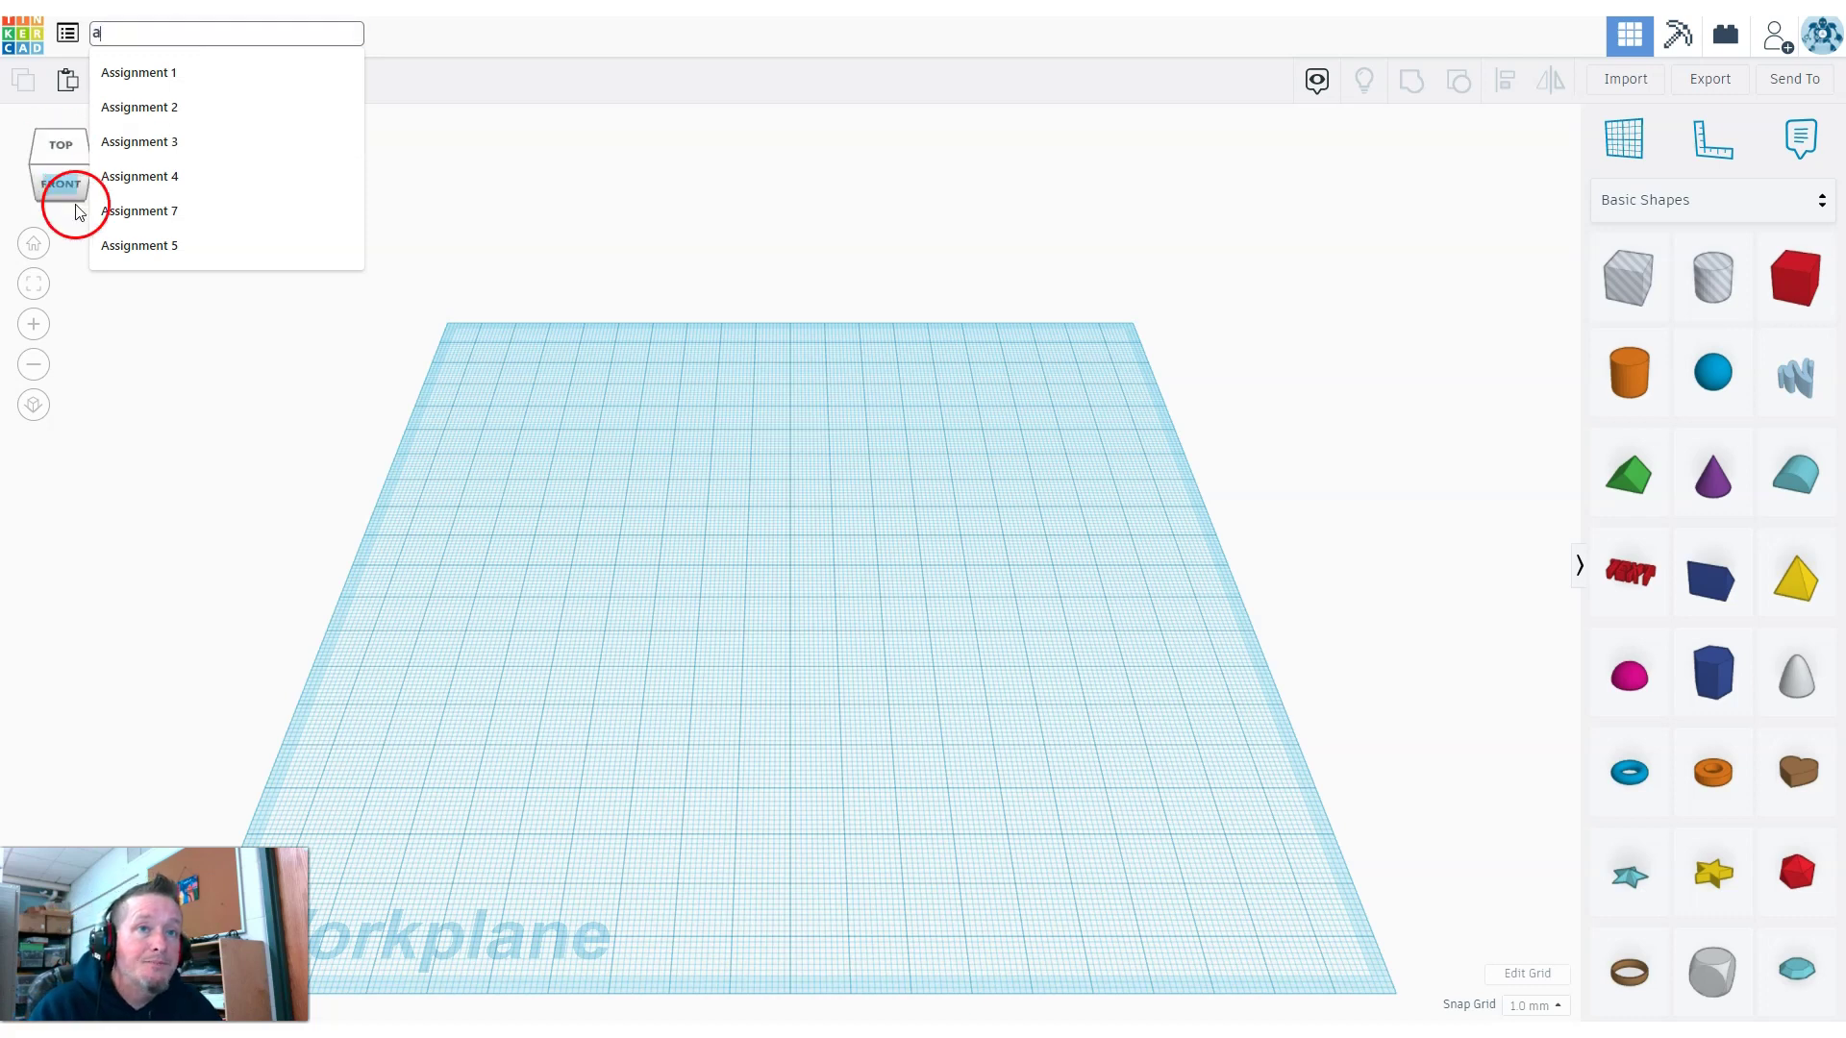
left_click(132, 243)
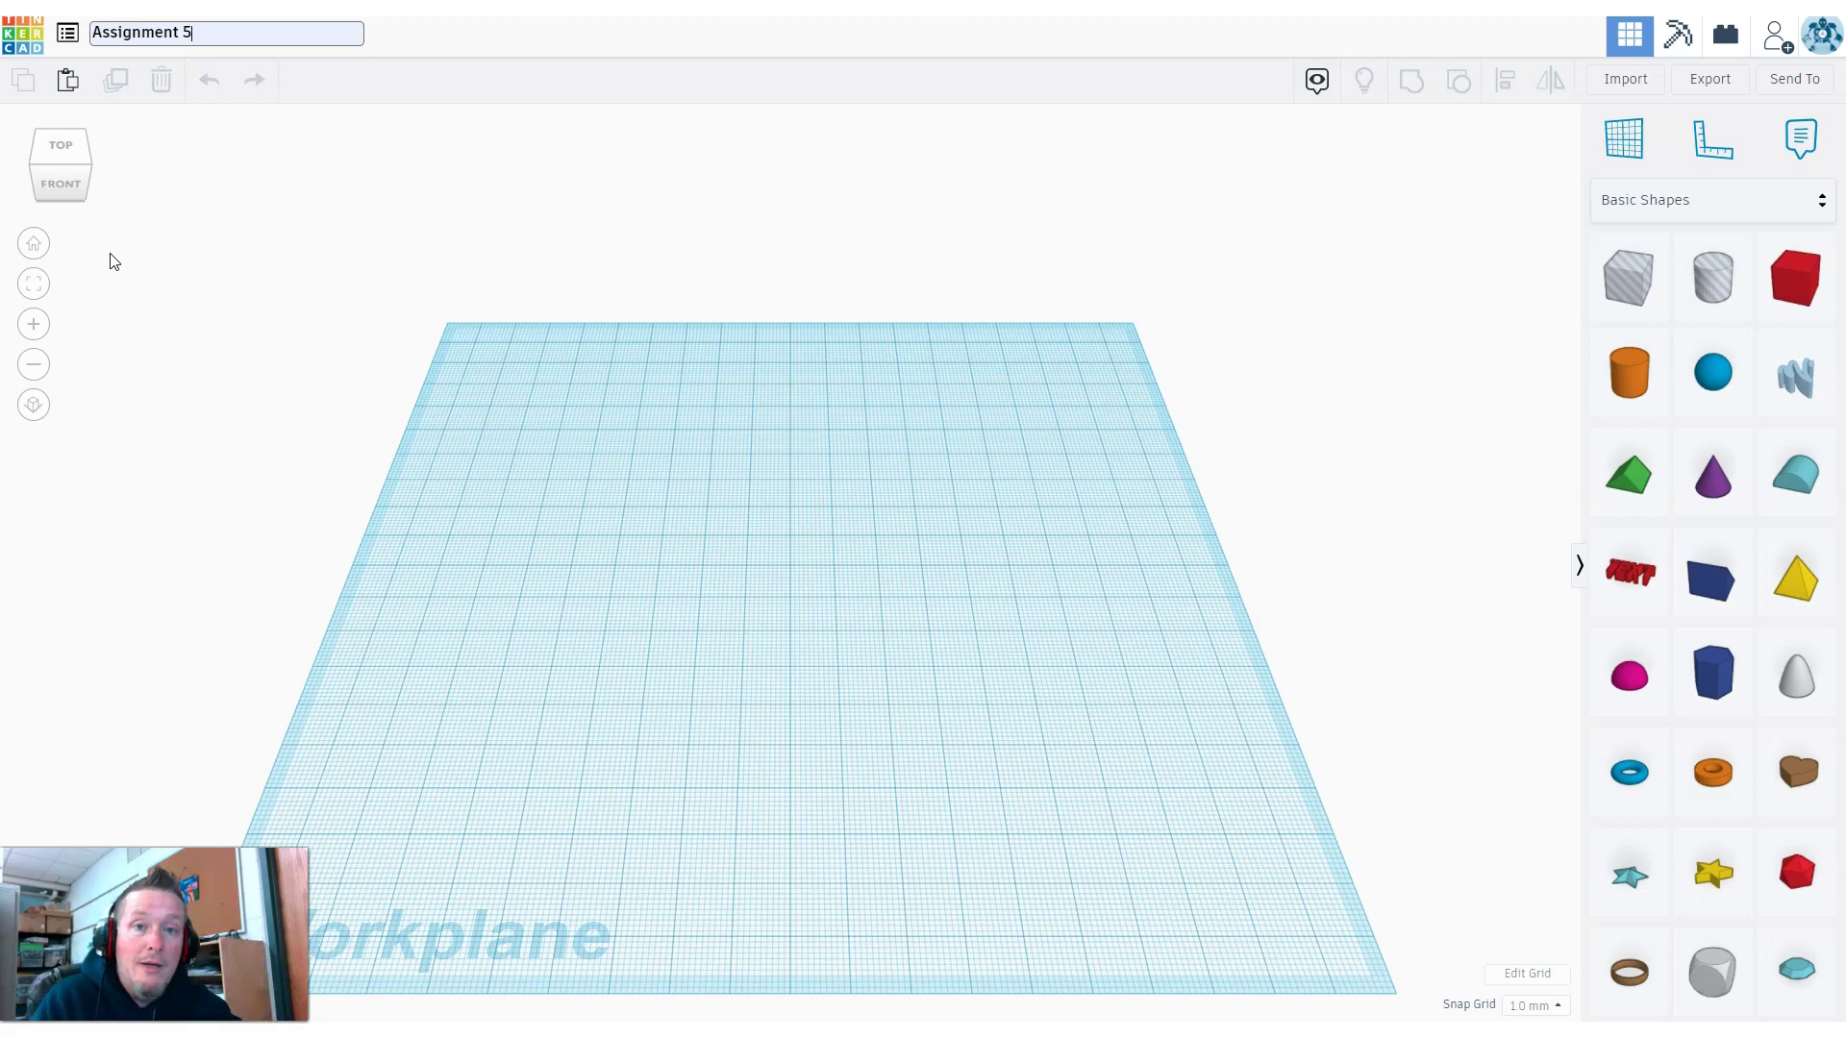
left_click(124, 236)
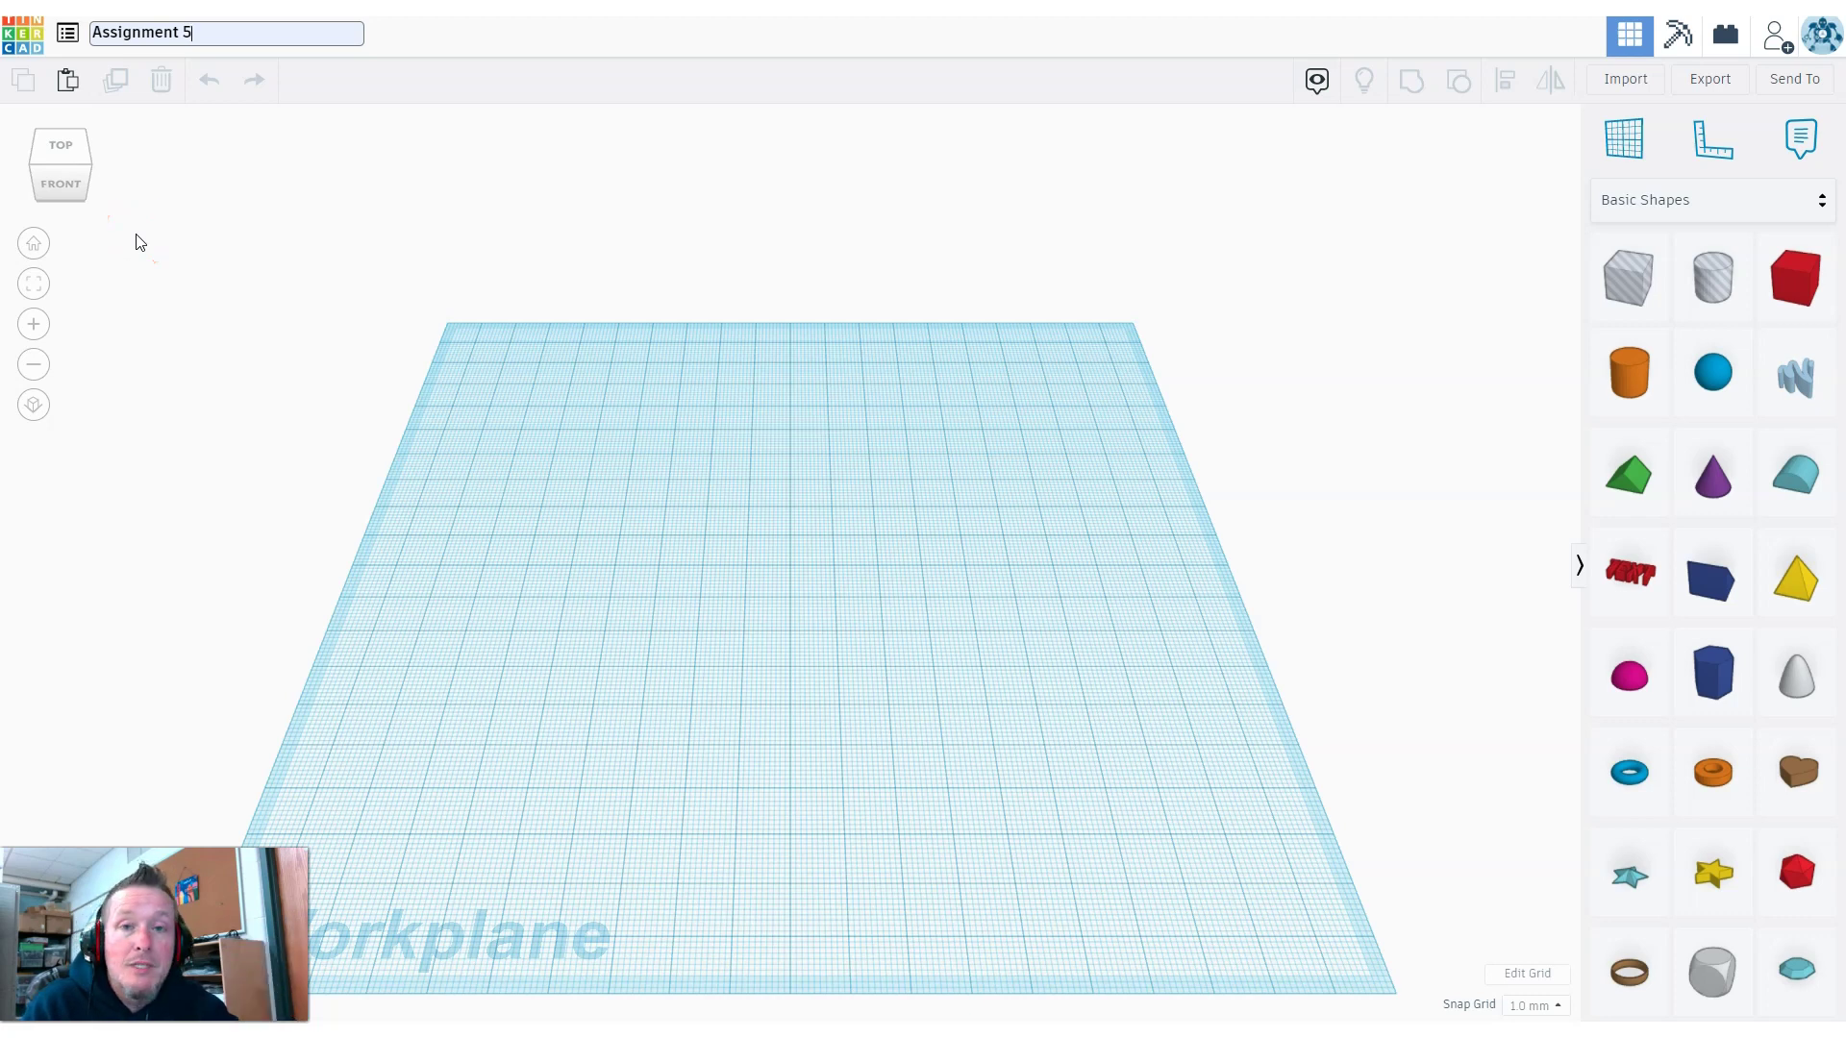
left_click_drag(148, 226, 189, 192)
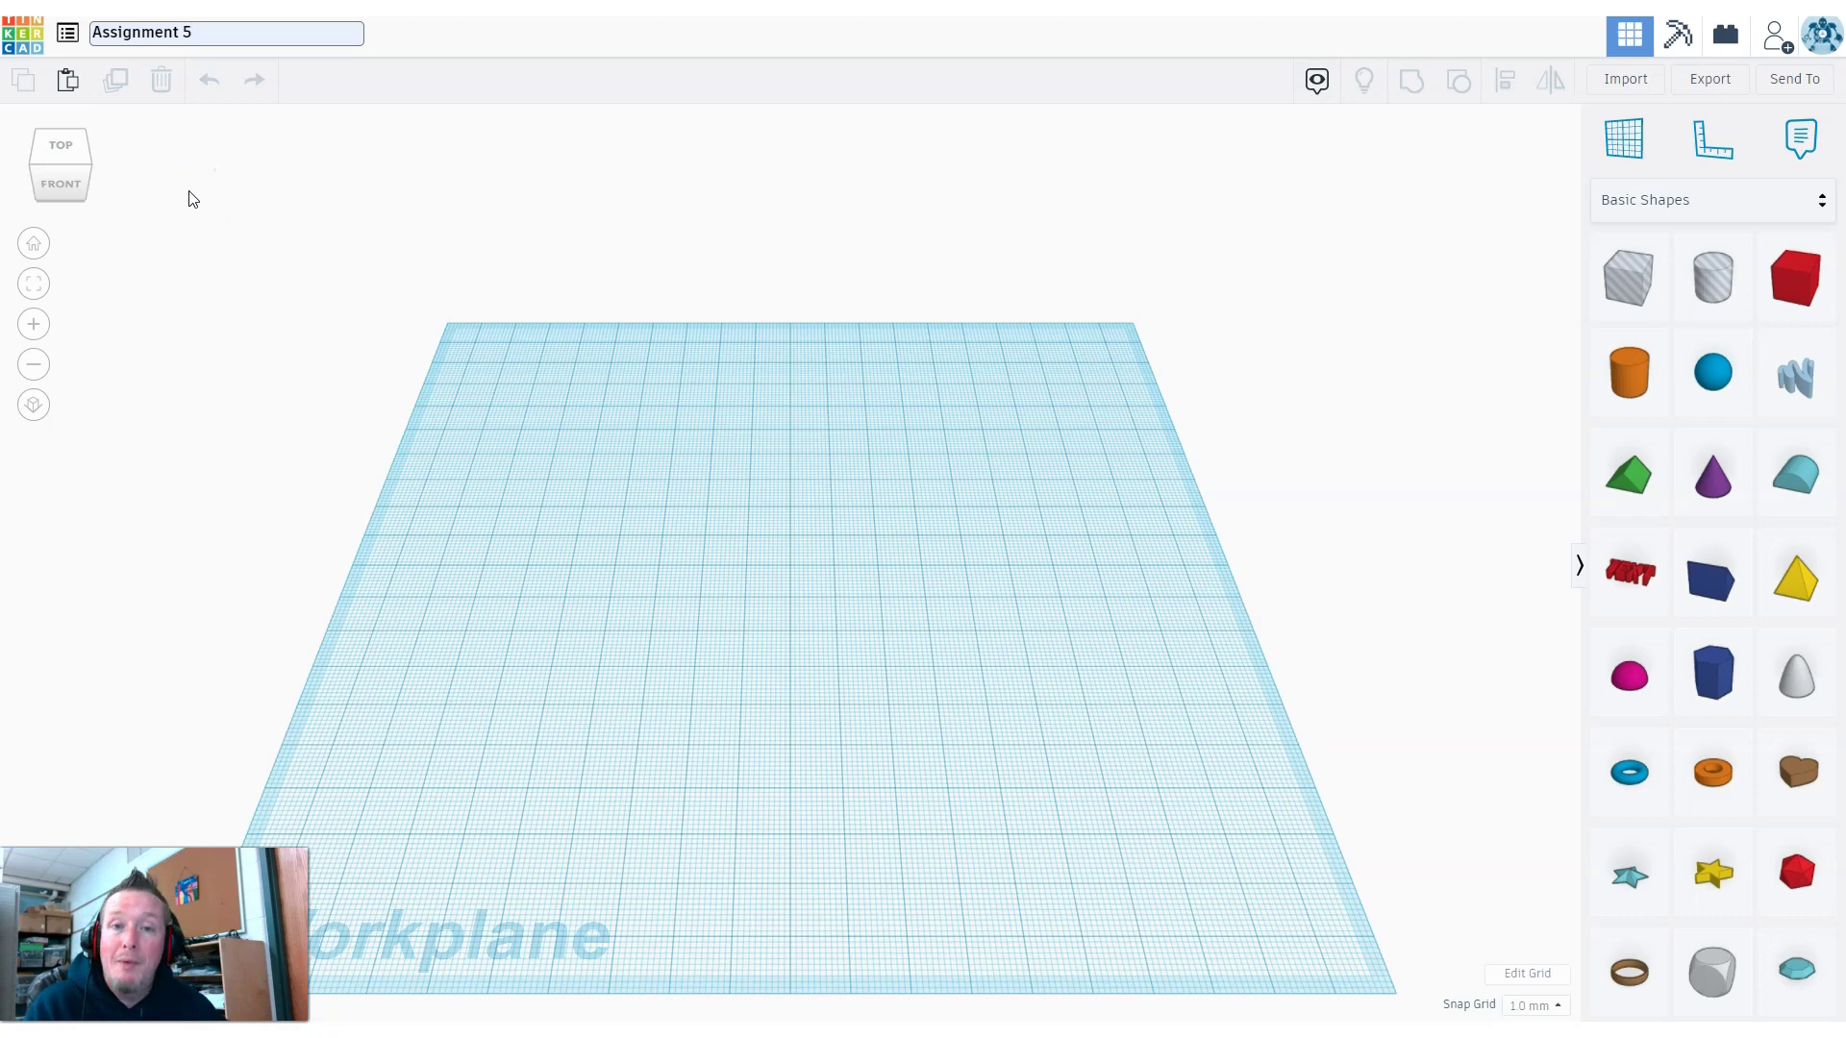
left_click_drag(301, 323, 1198, 420)
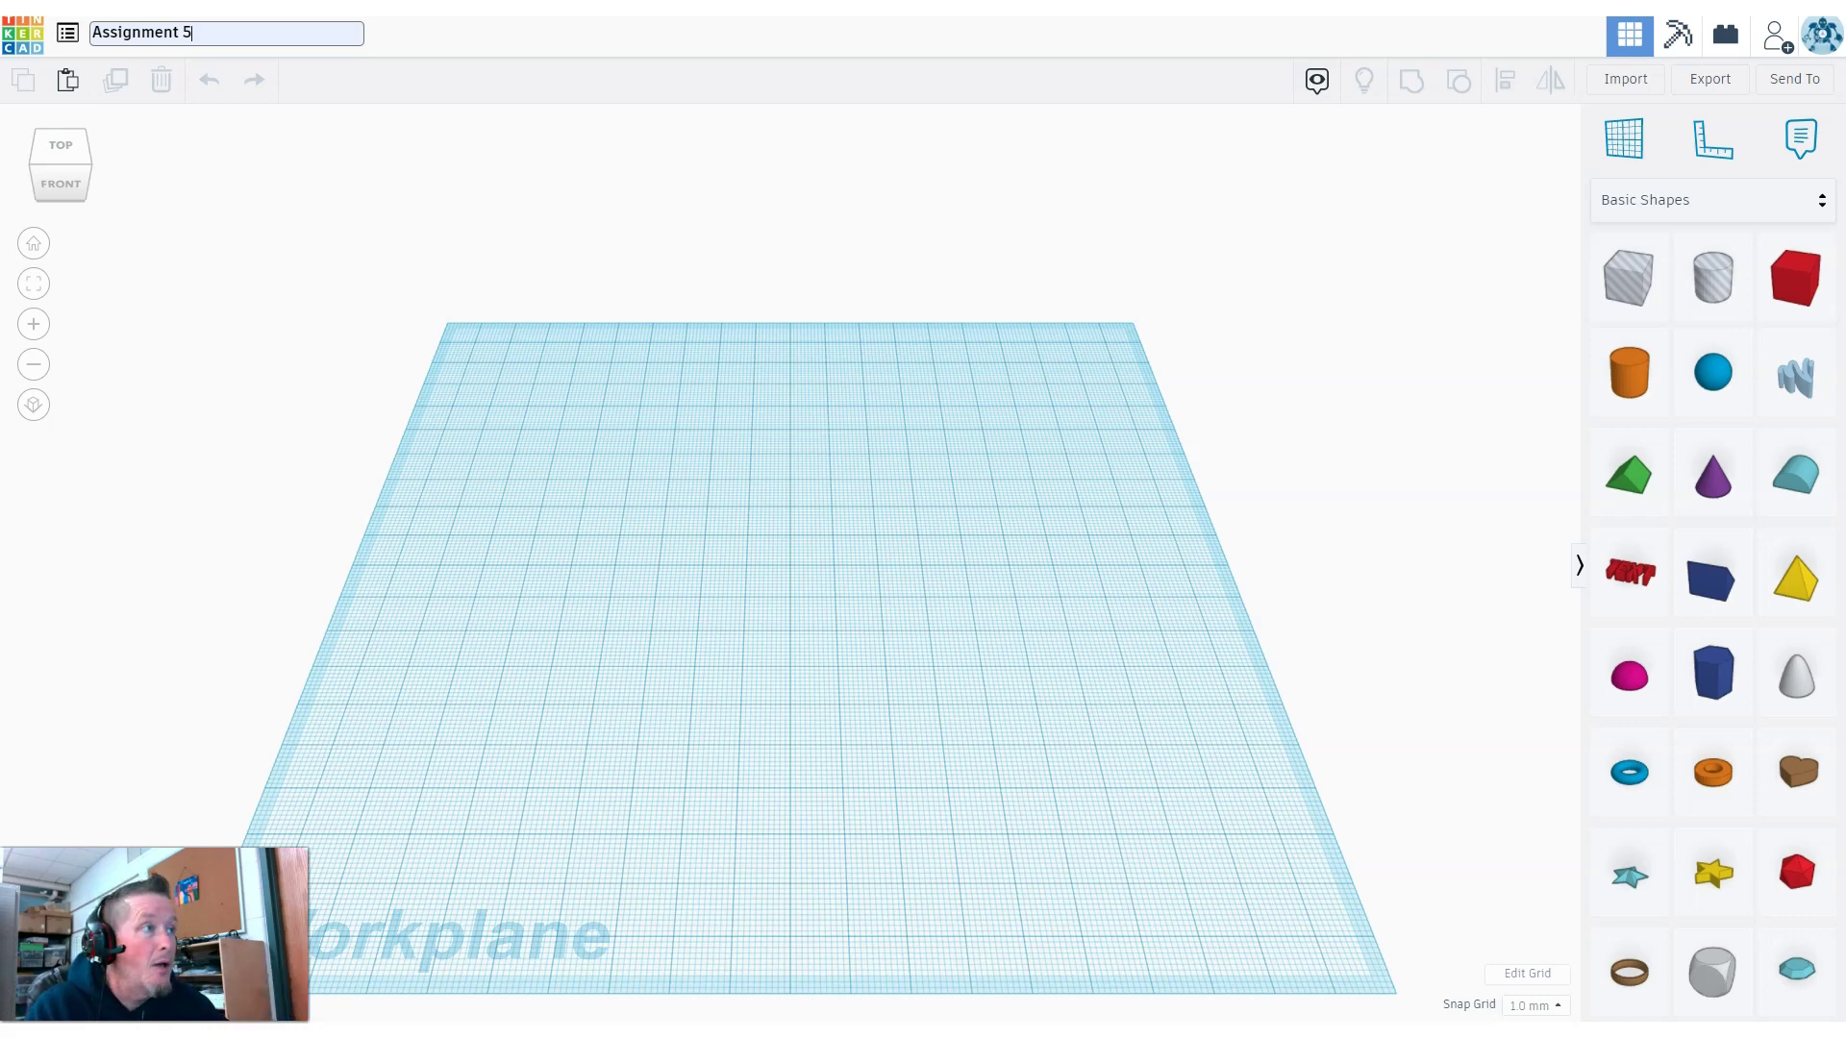
Add a note reading 'scale 1 inch = 1 mm', collapsed to a pin left of the workplane.
left_click(1673, 130)
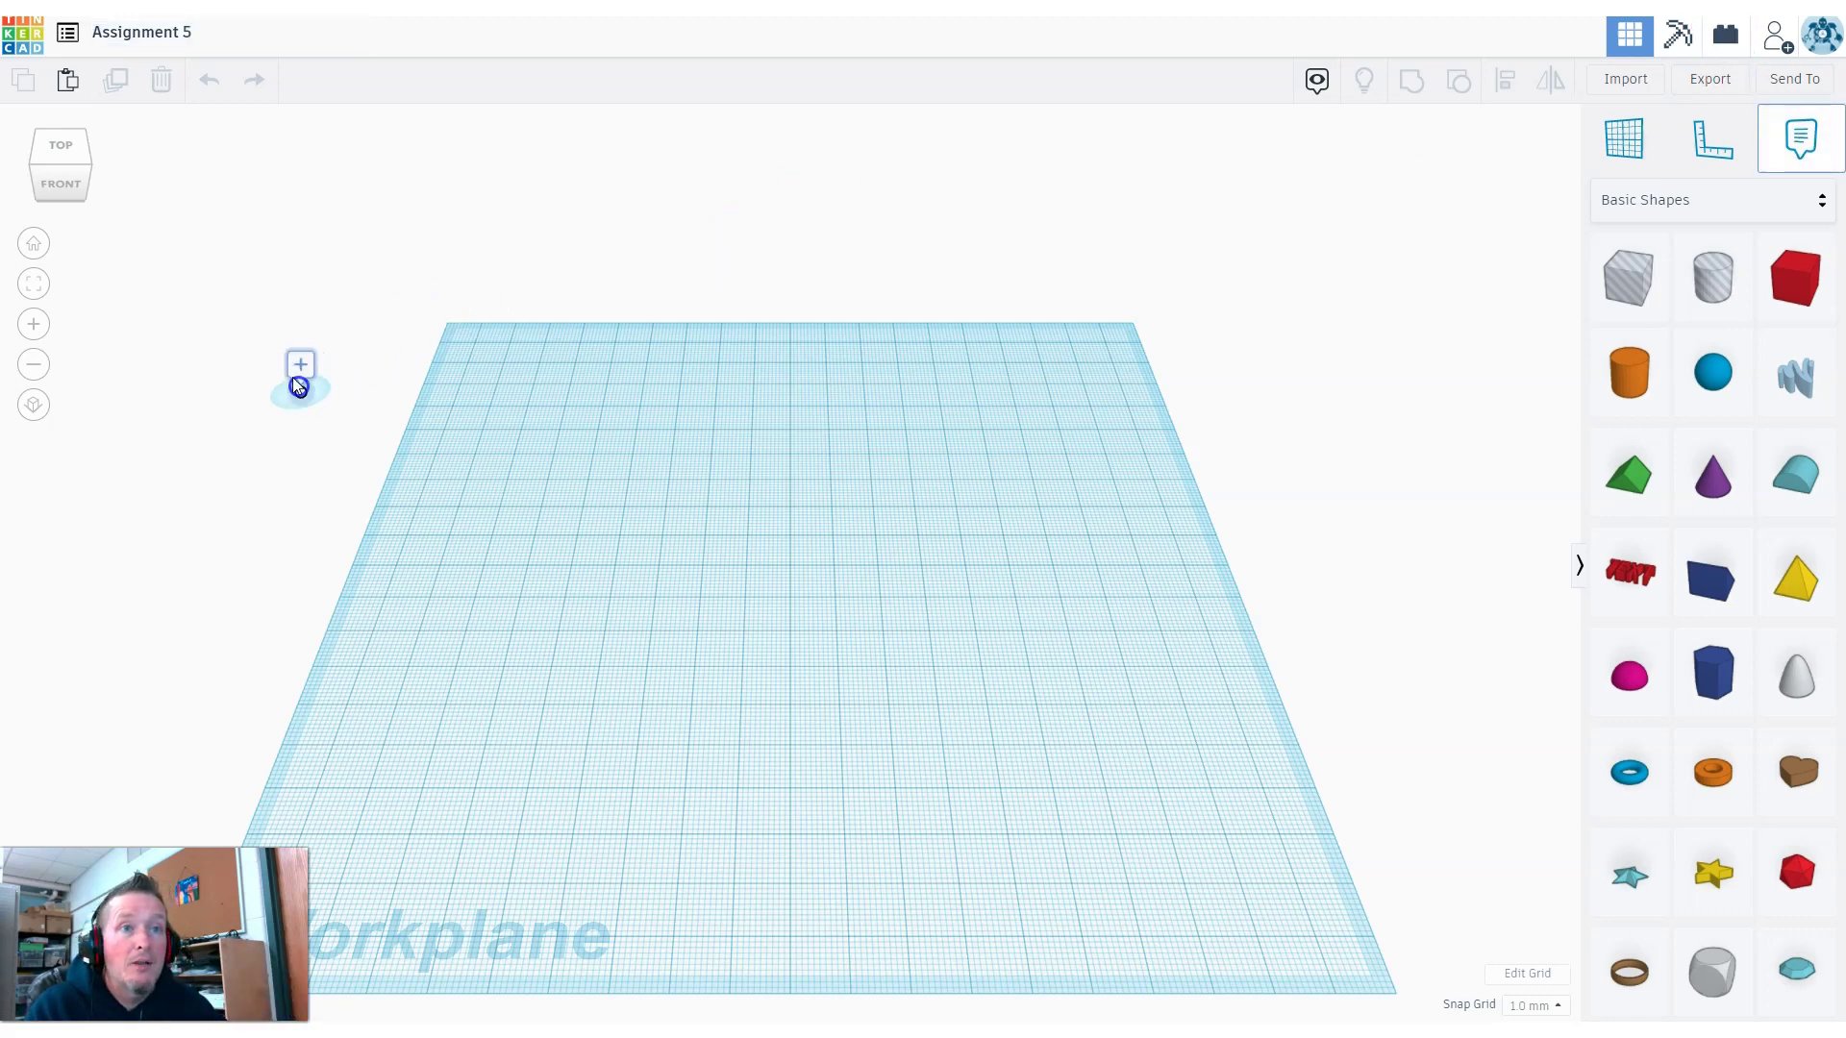
left_click(298, 385)
left_click(344, 334)
type("scale")
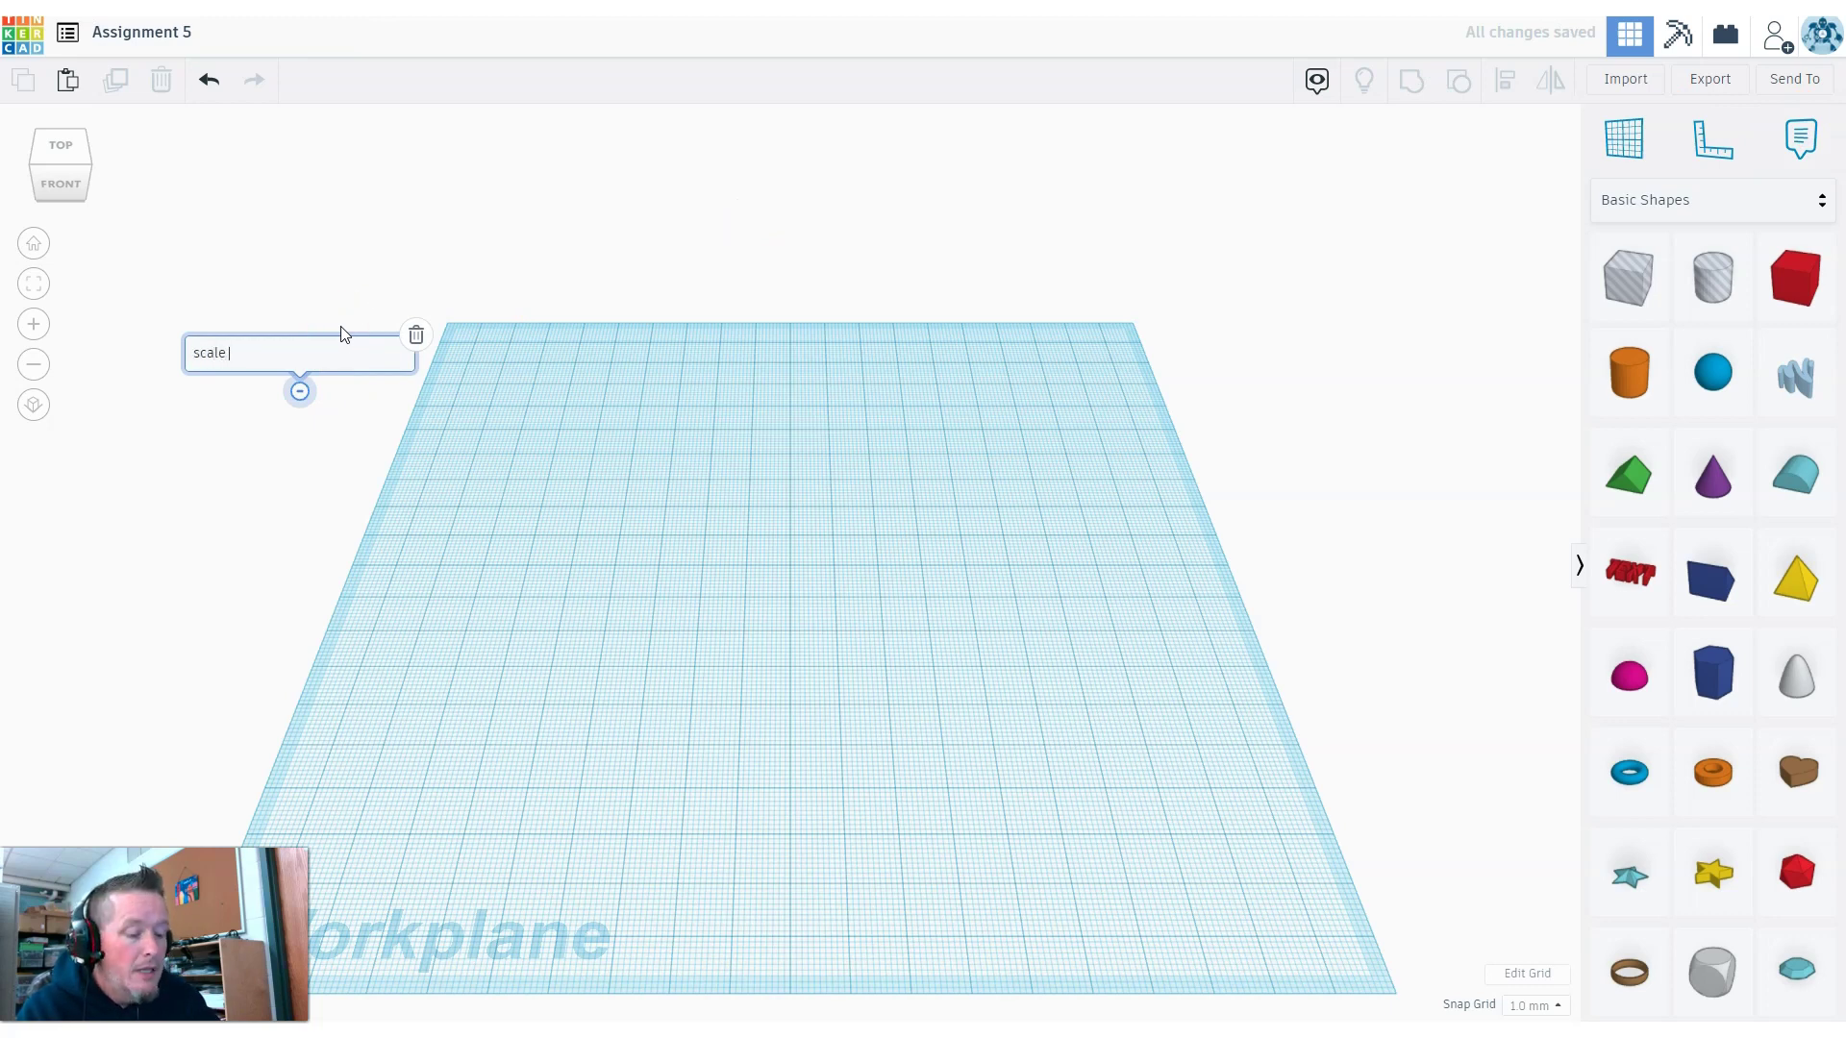
type(" 1 inch = 1")
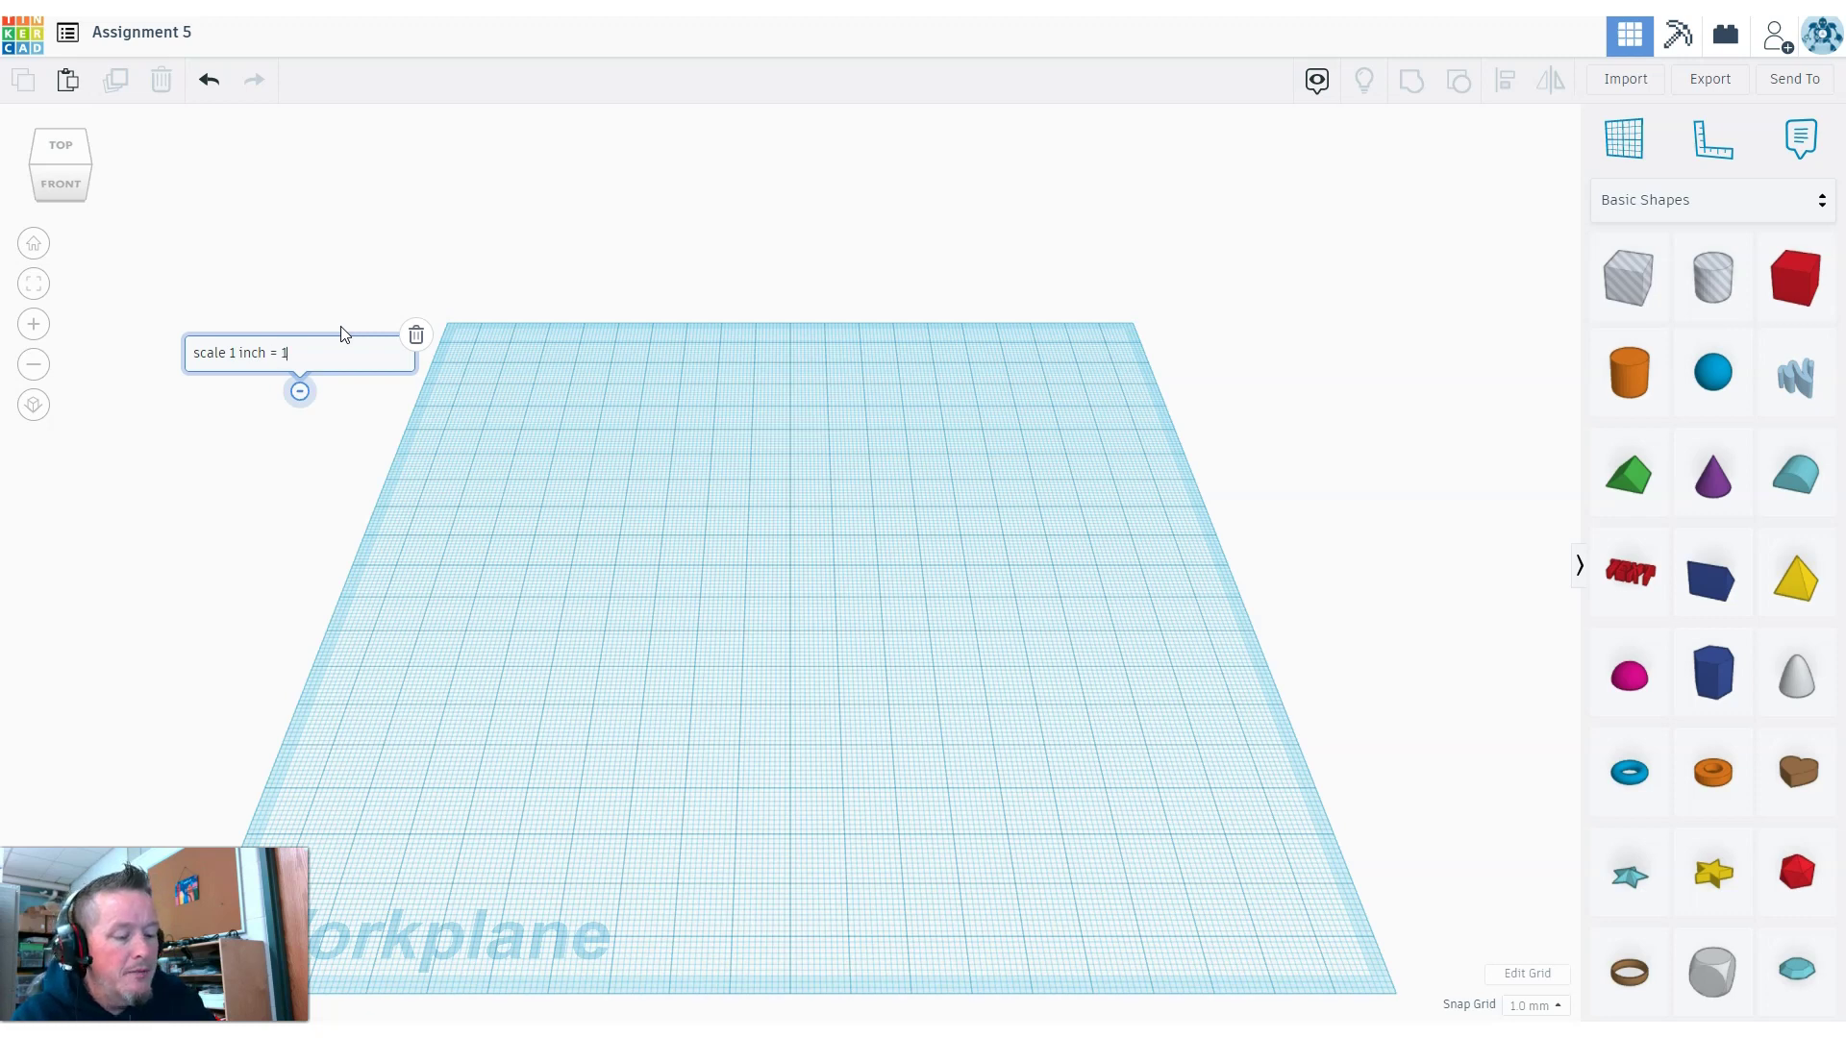
type(" mm")
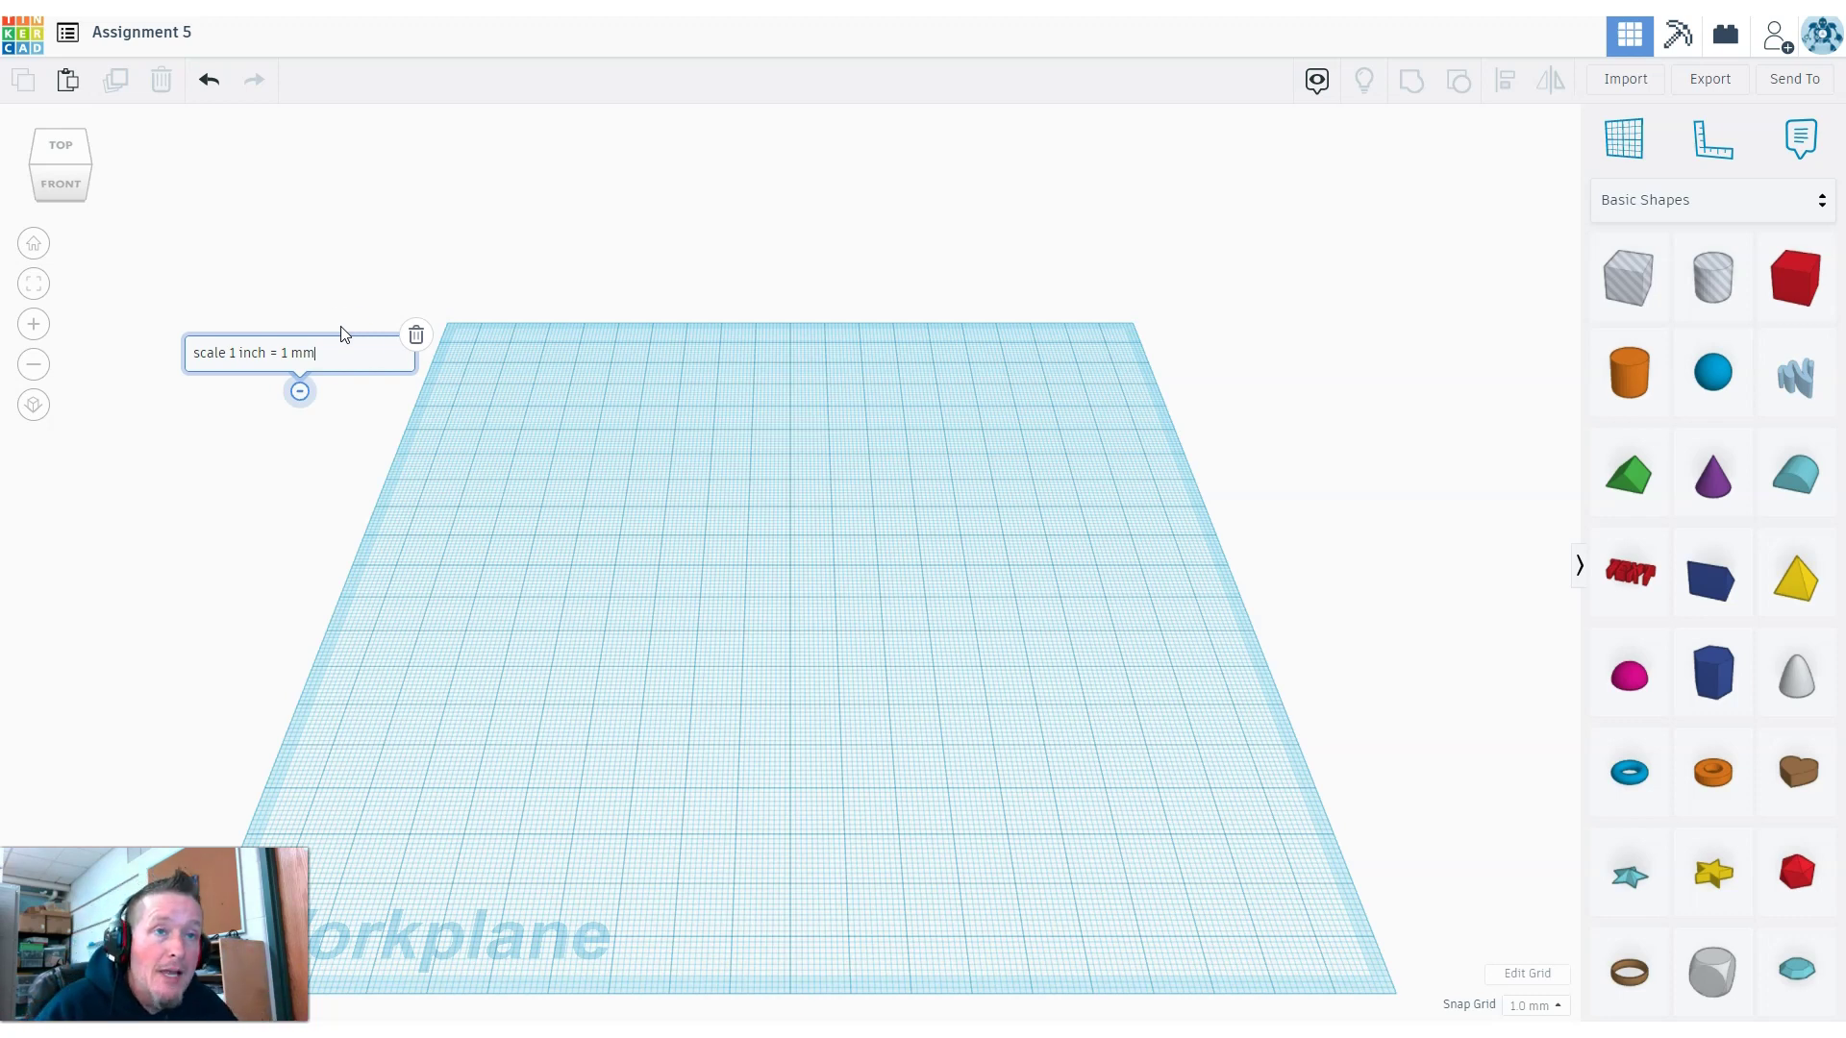
left_click(300, 392)
left_click_drag(307, 385, 139, 444)
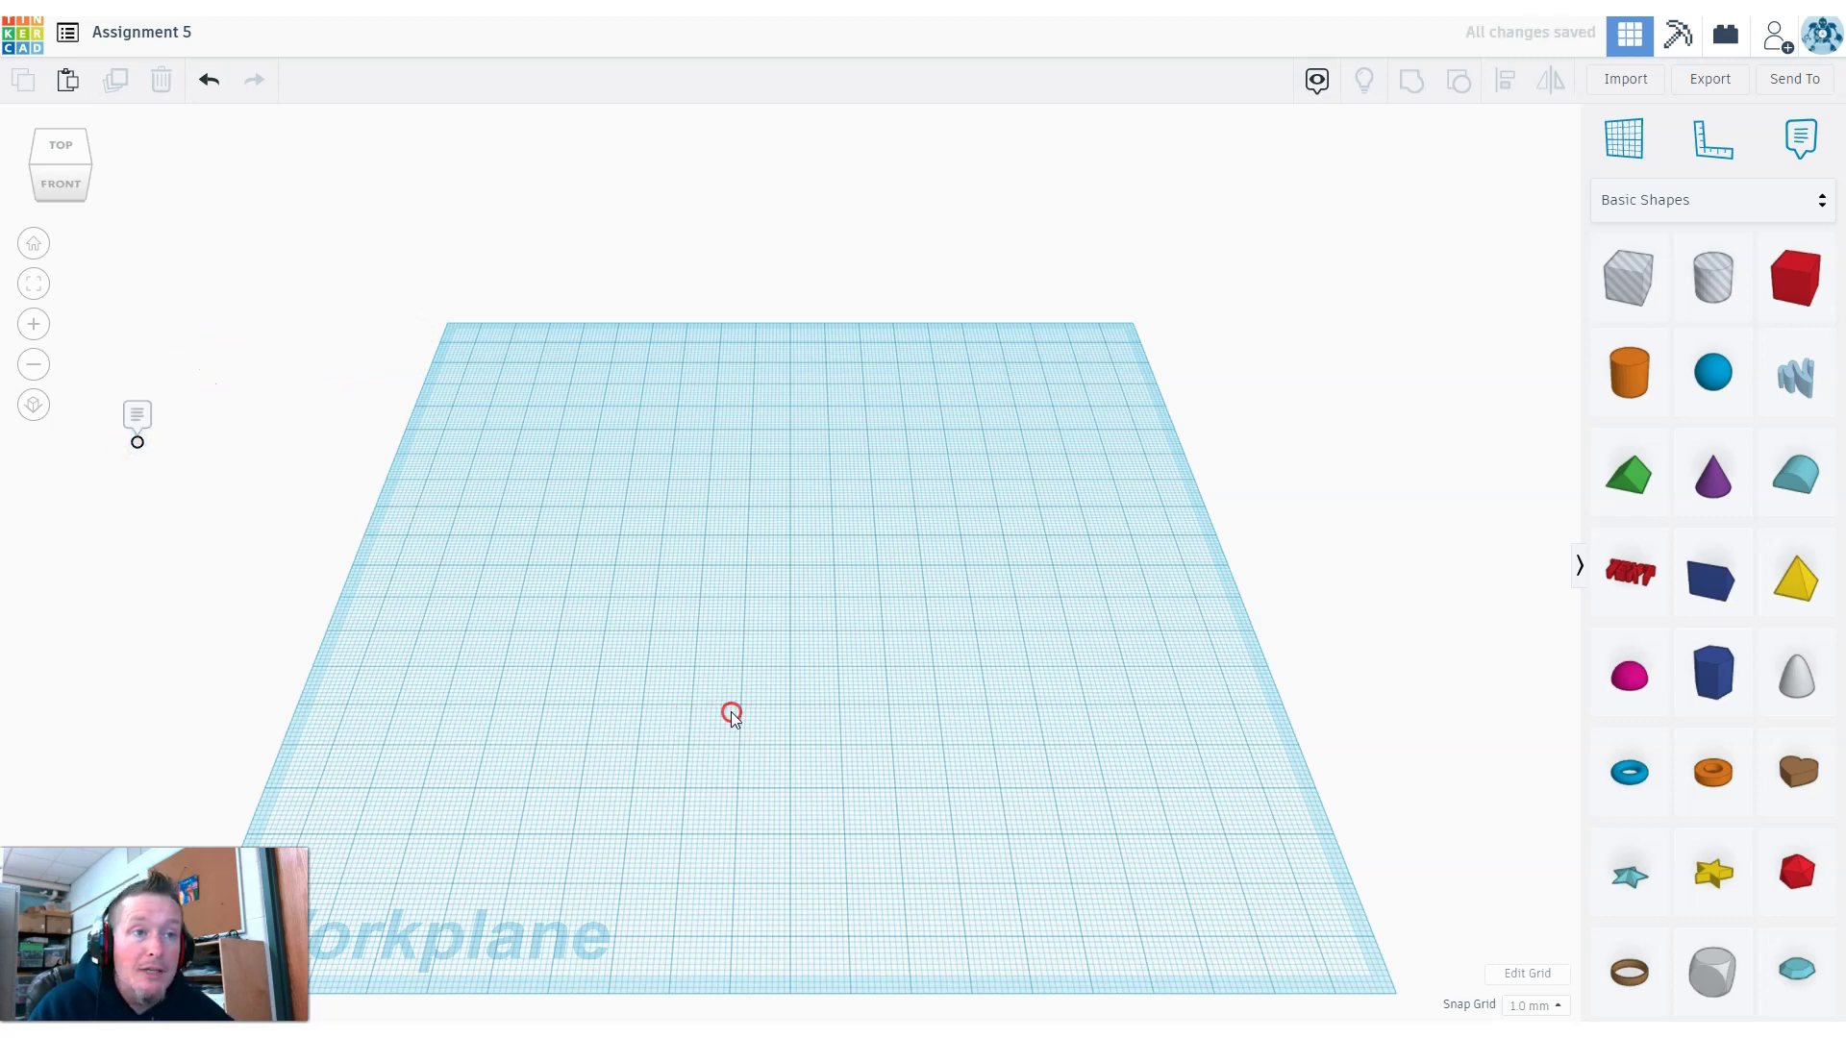
Orbit the camera down to view the workplane from a lower angle.
right_click_drag(730, 712, 747, 661)
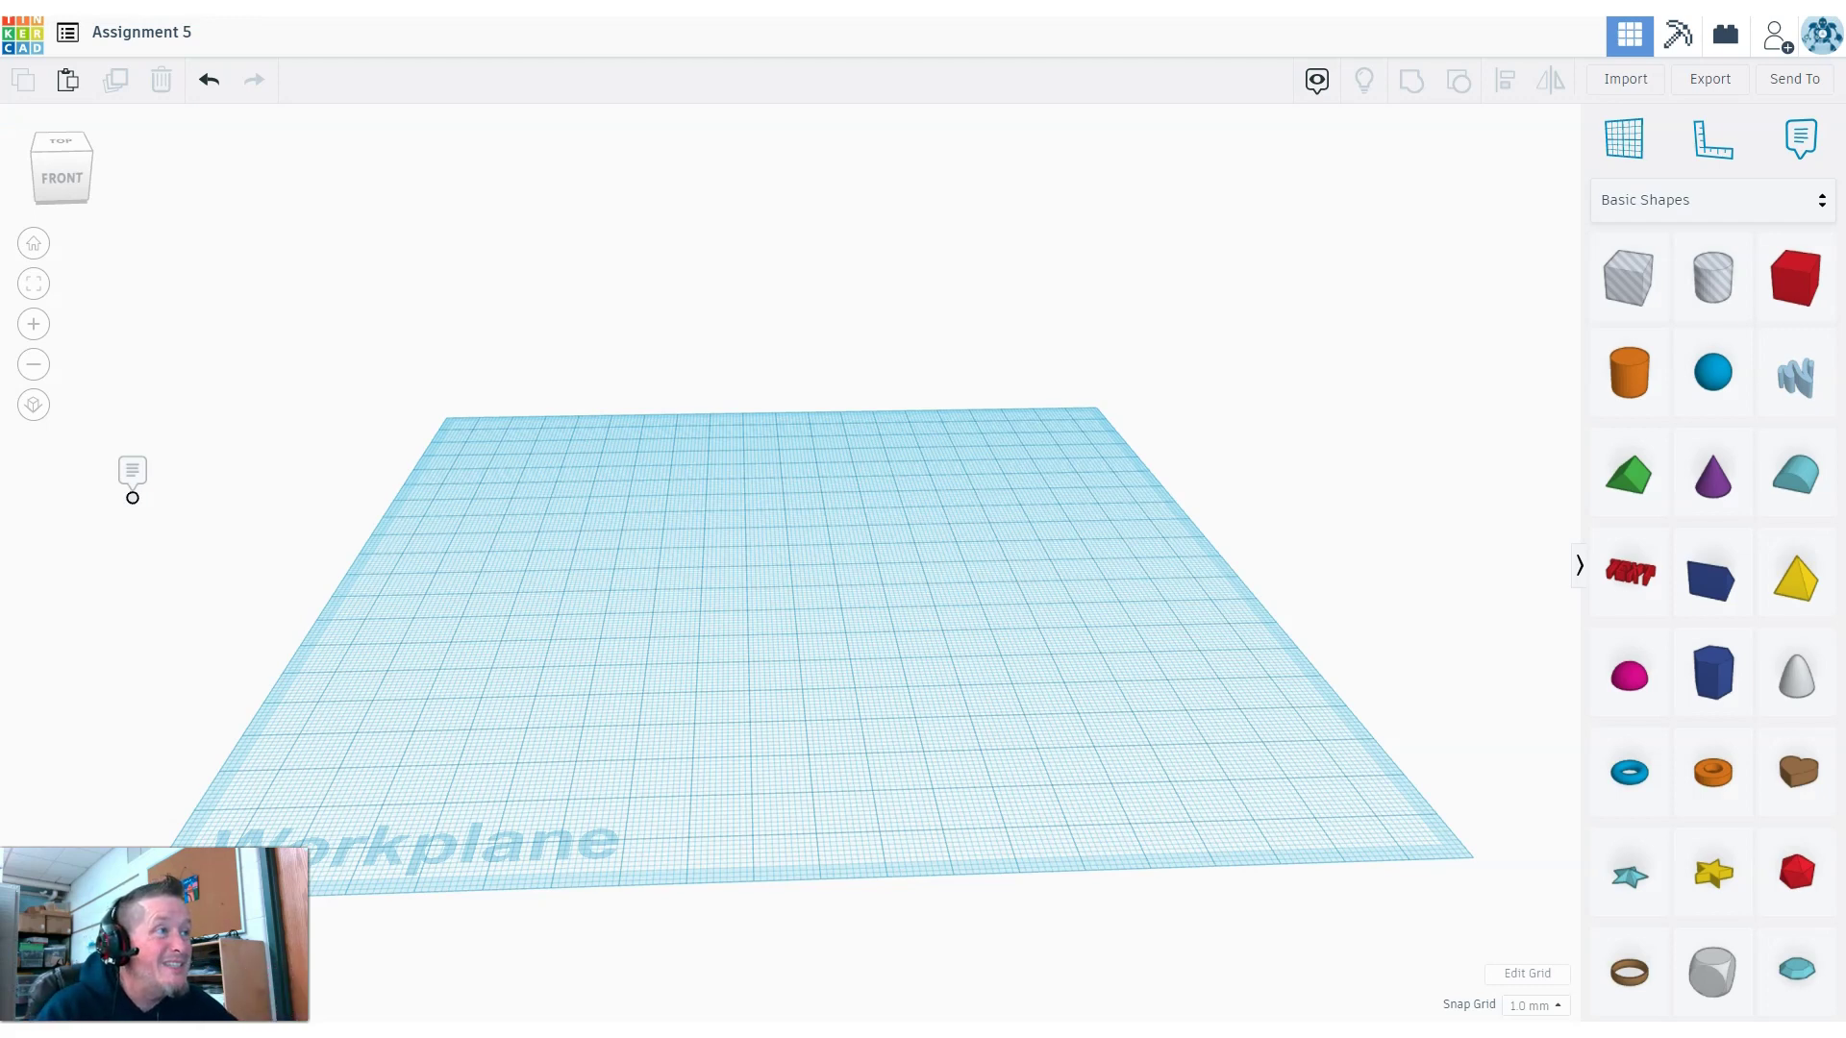
Drop a red 20 × 20 × 20 mm Box onto the empty workplane.
left_click(1780, 276)
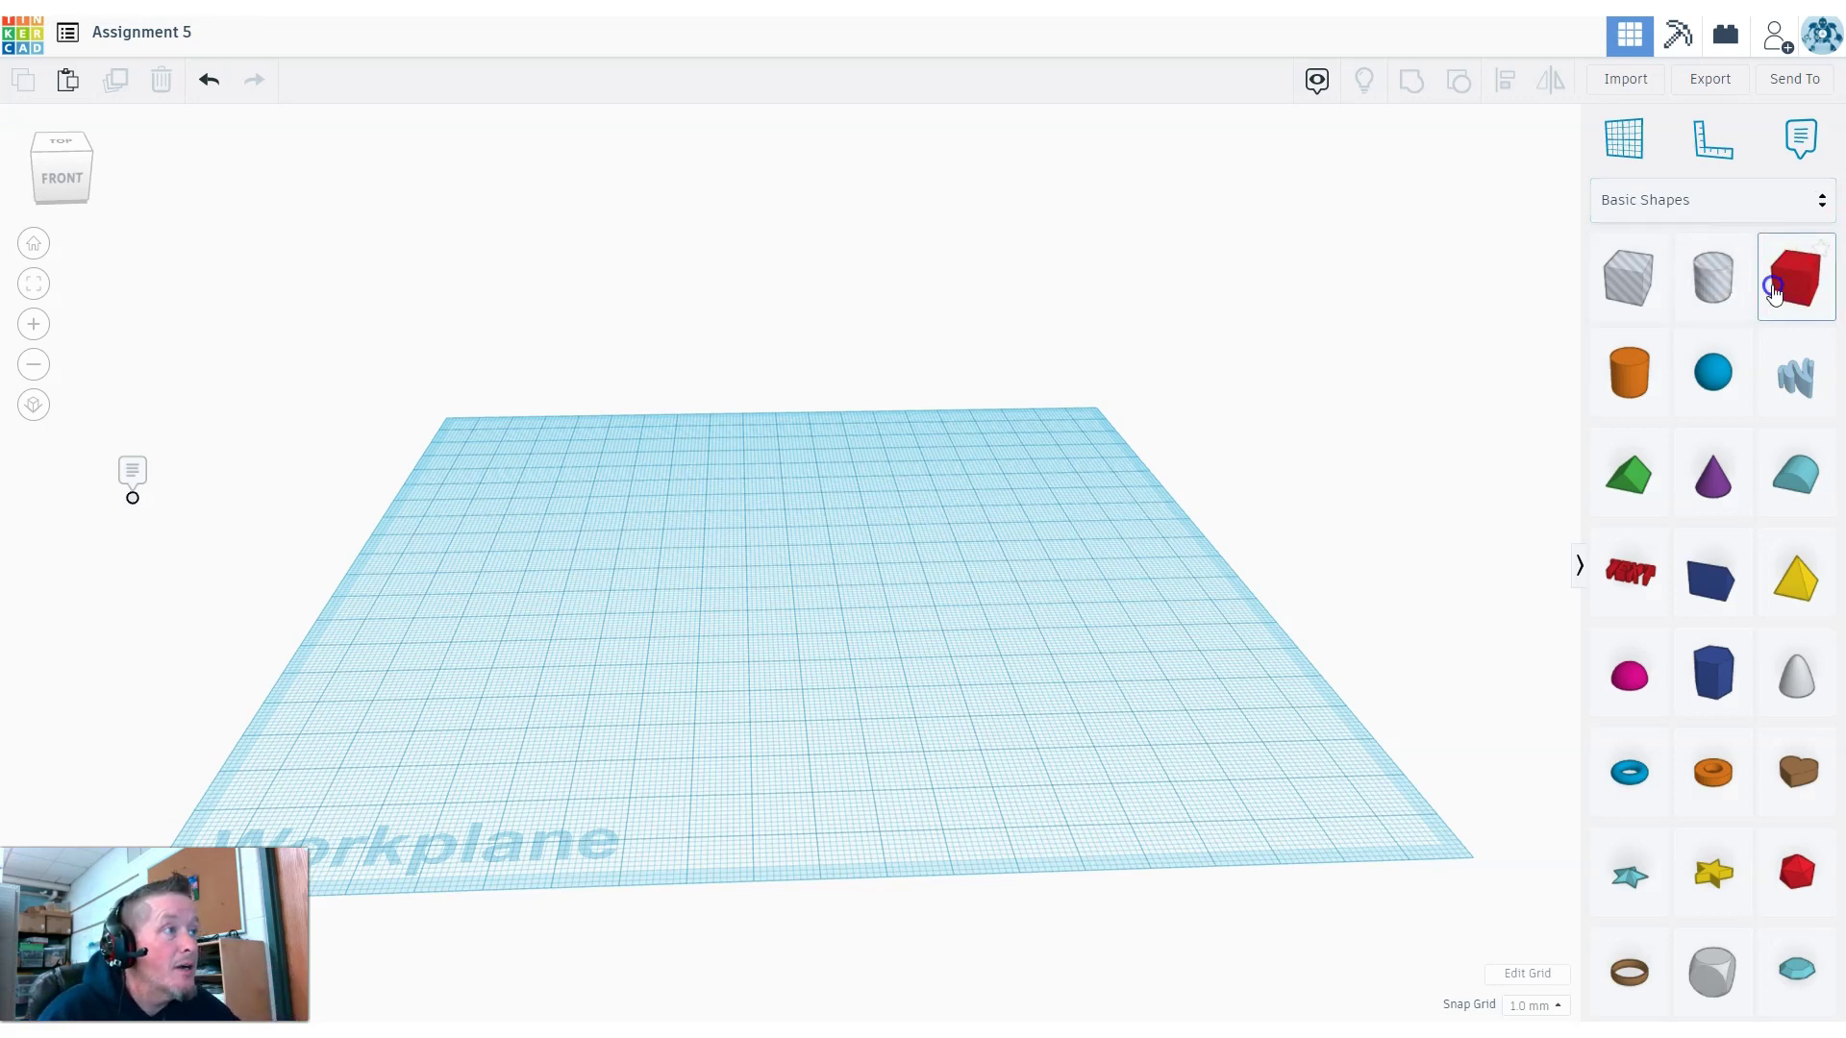
left_click(640, 627)
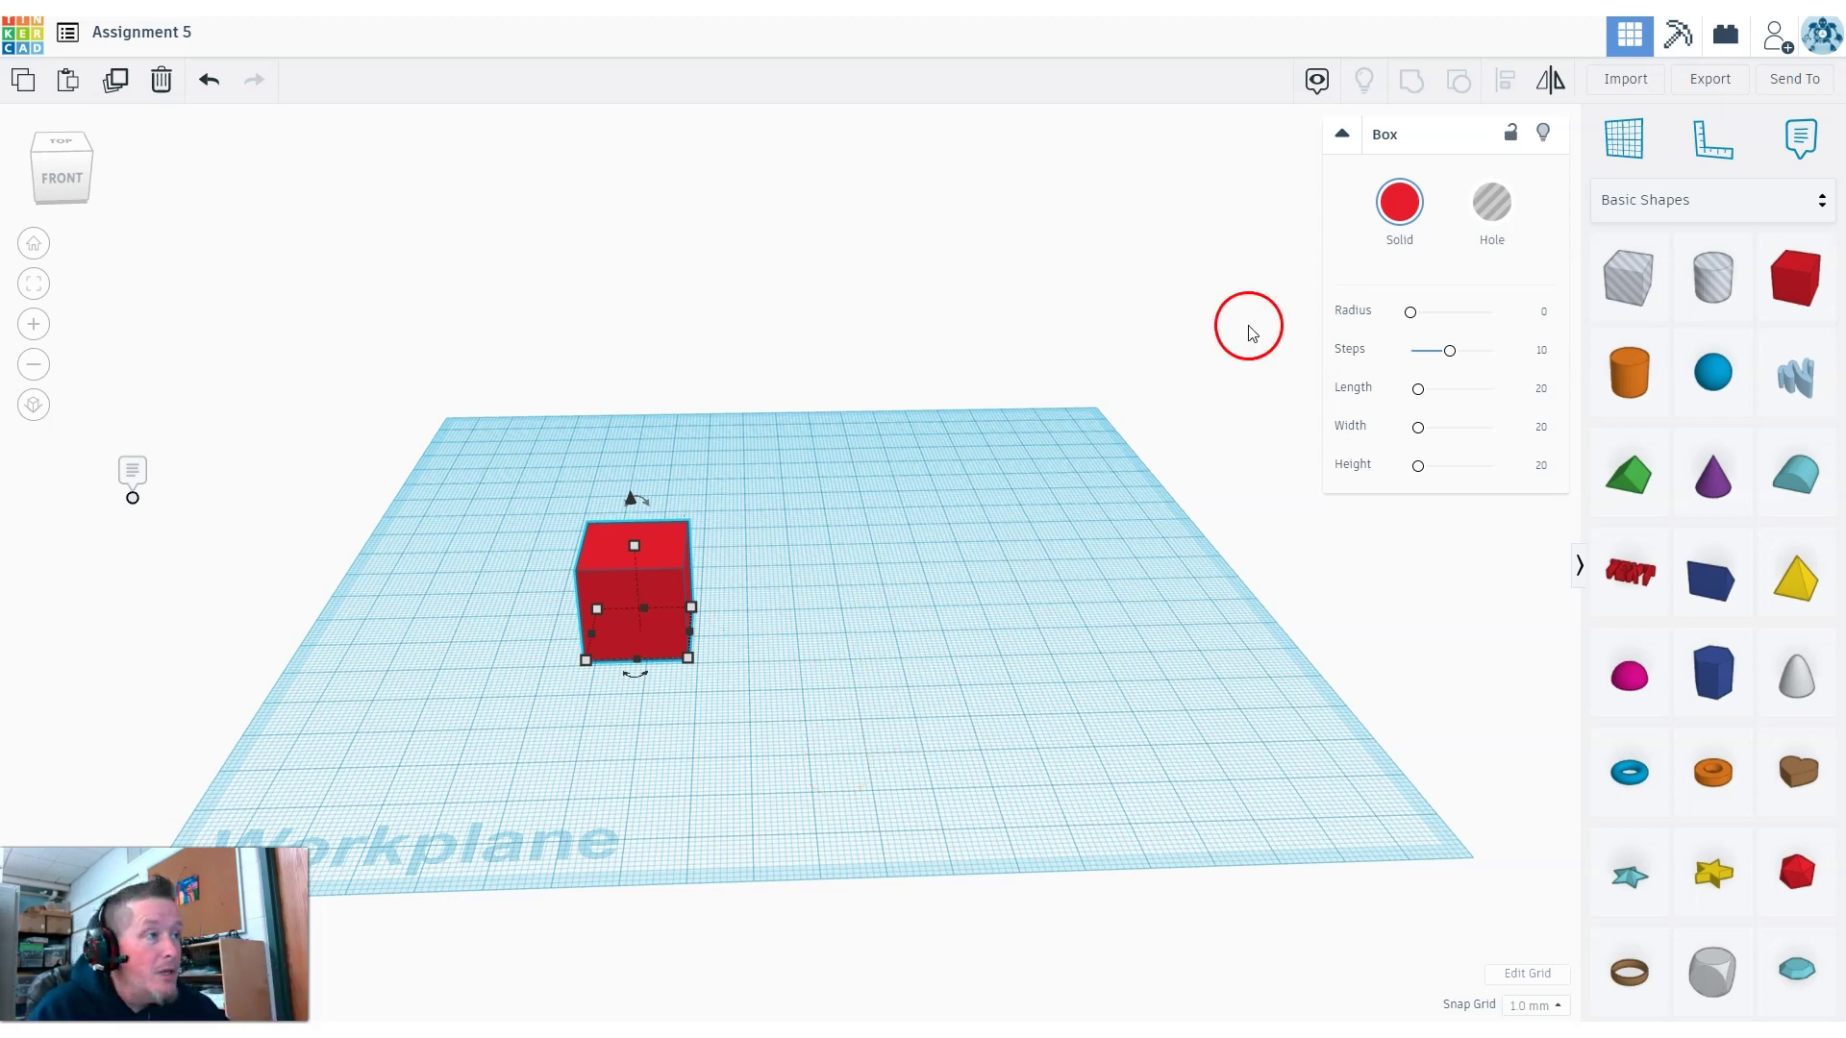
left_click(1731, 146)
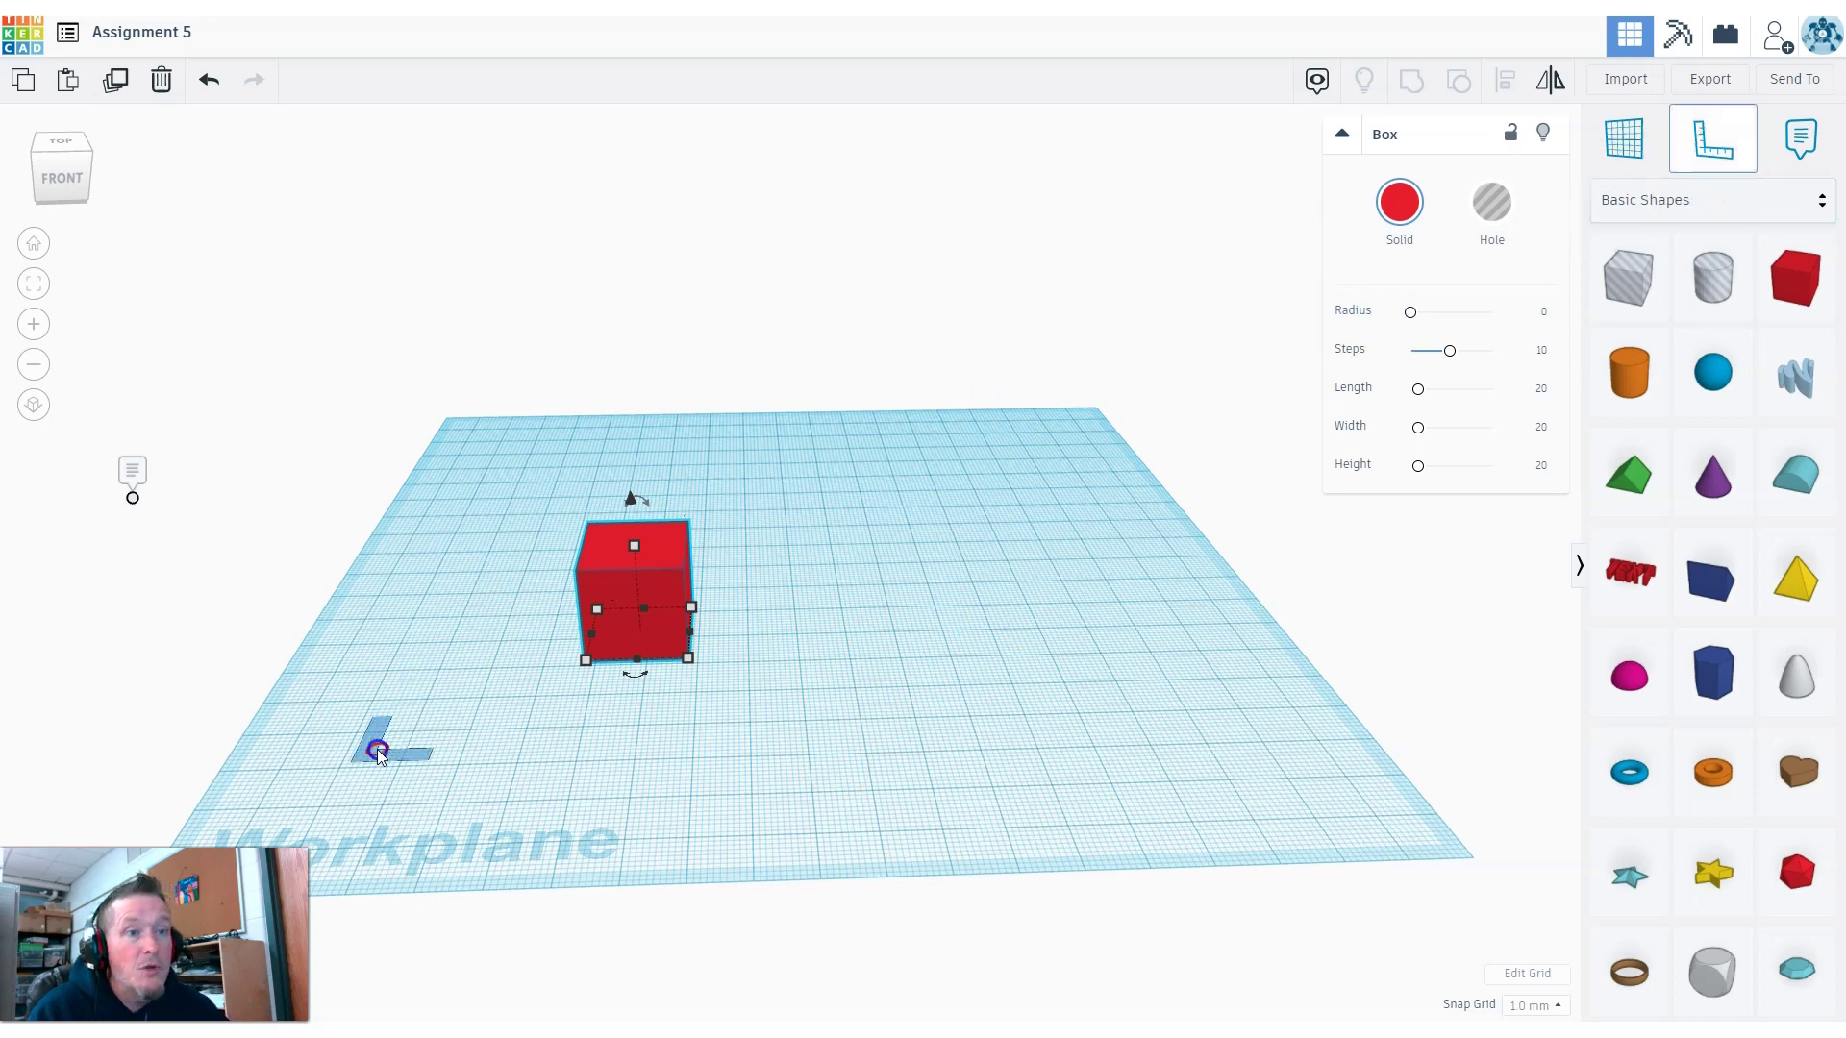
Place the ruler and resize the box to 22 mm length, width and height.
left_click(381, 749)
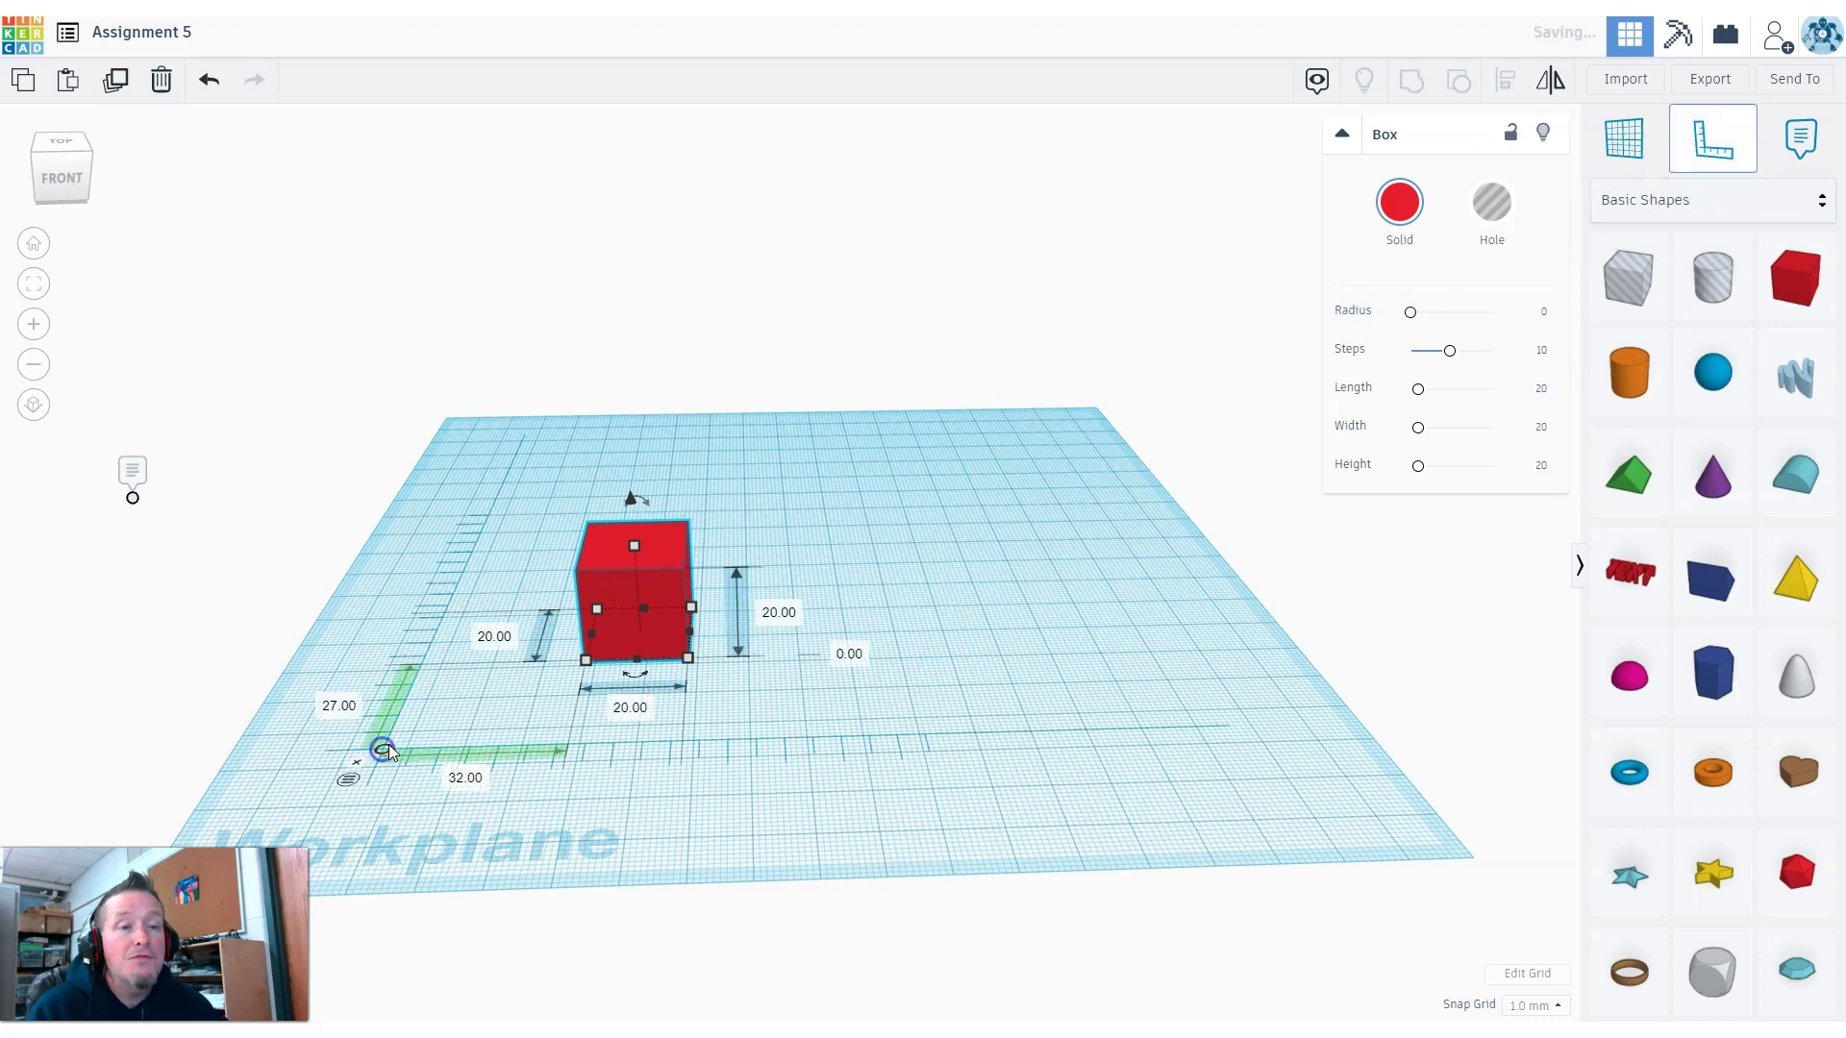
left_click(651, 709)
type("22")
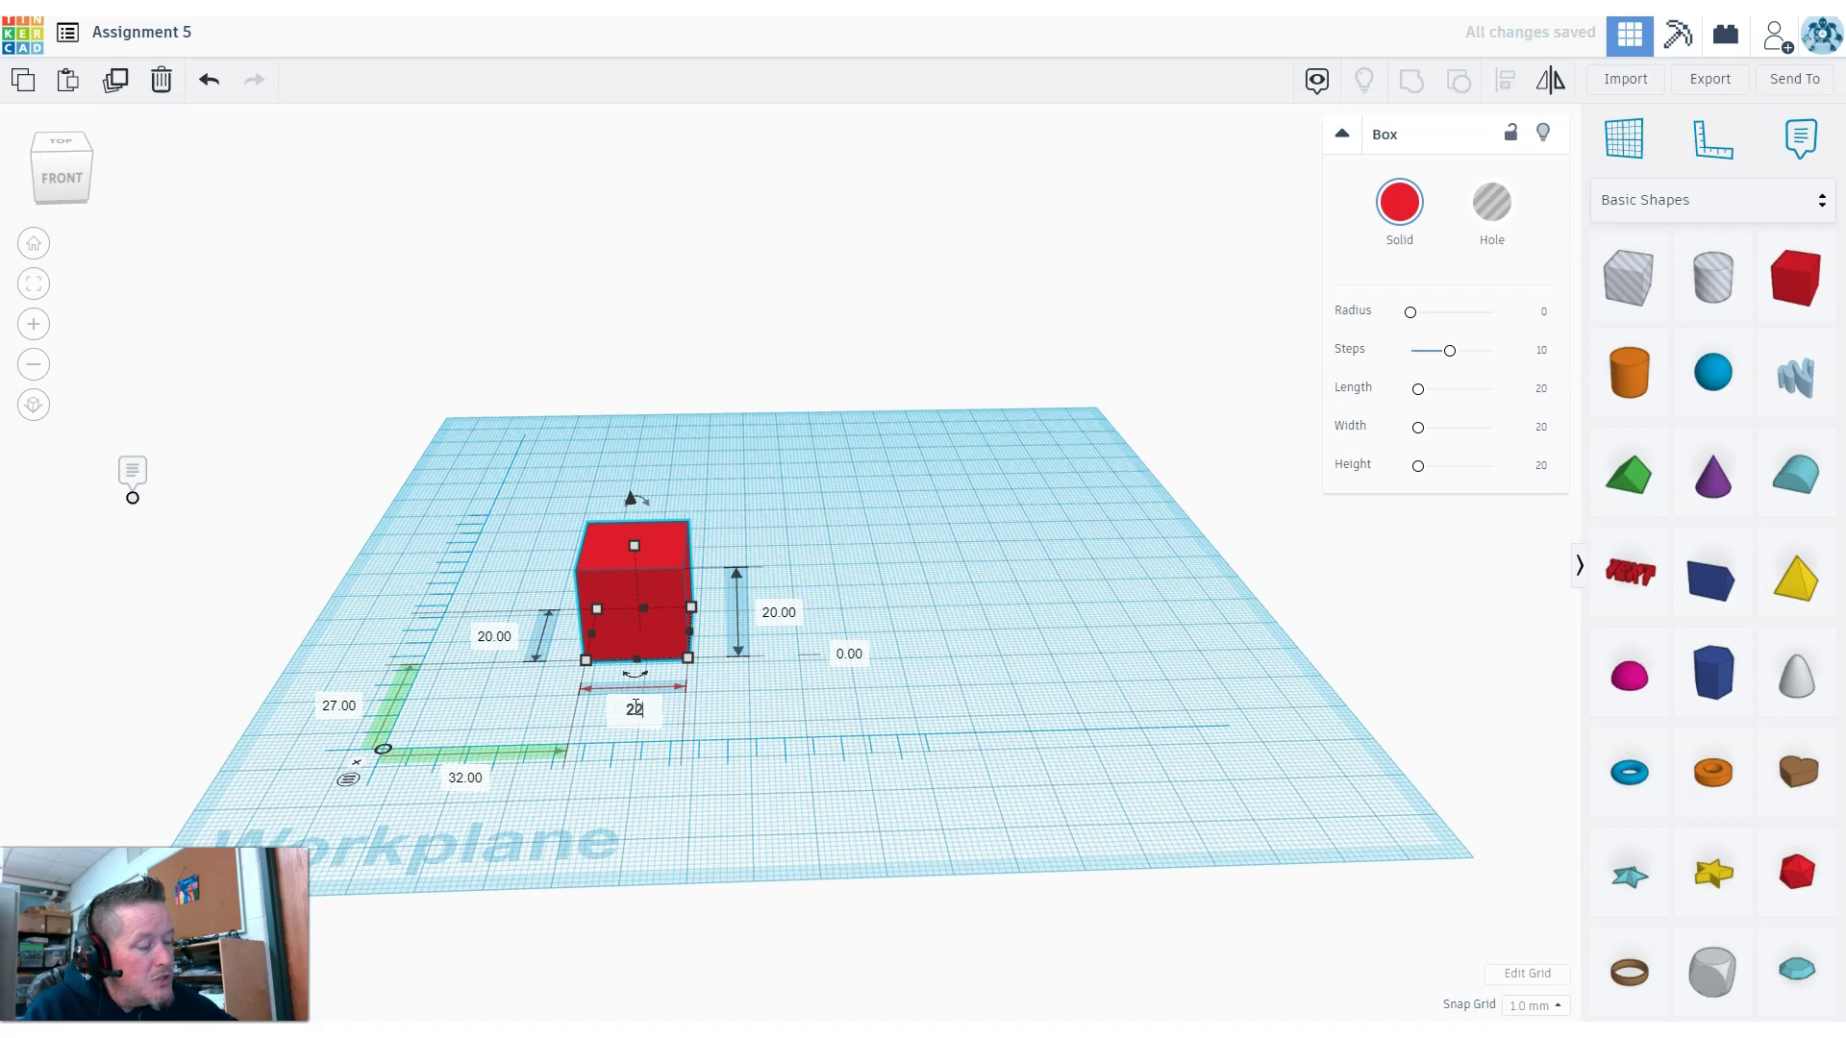
key("Return")
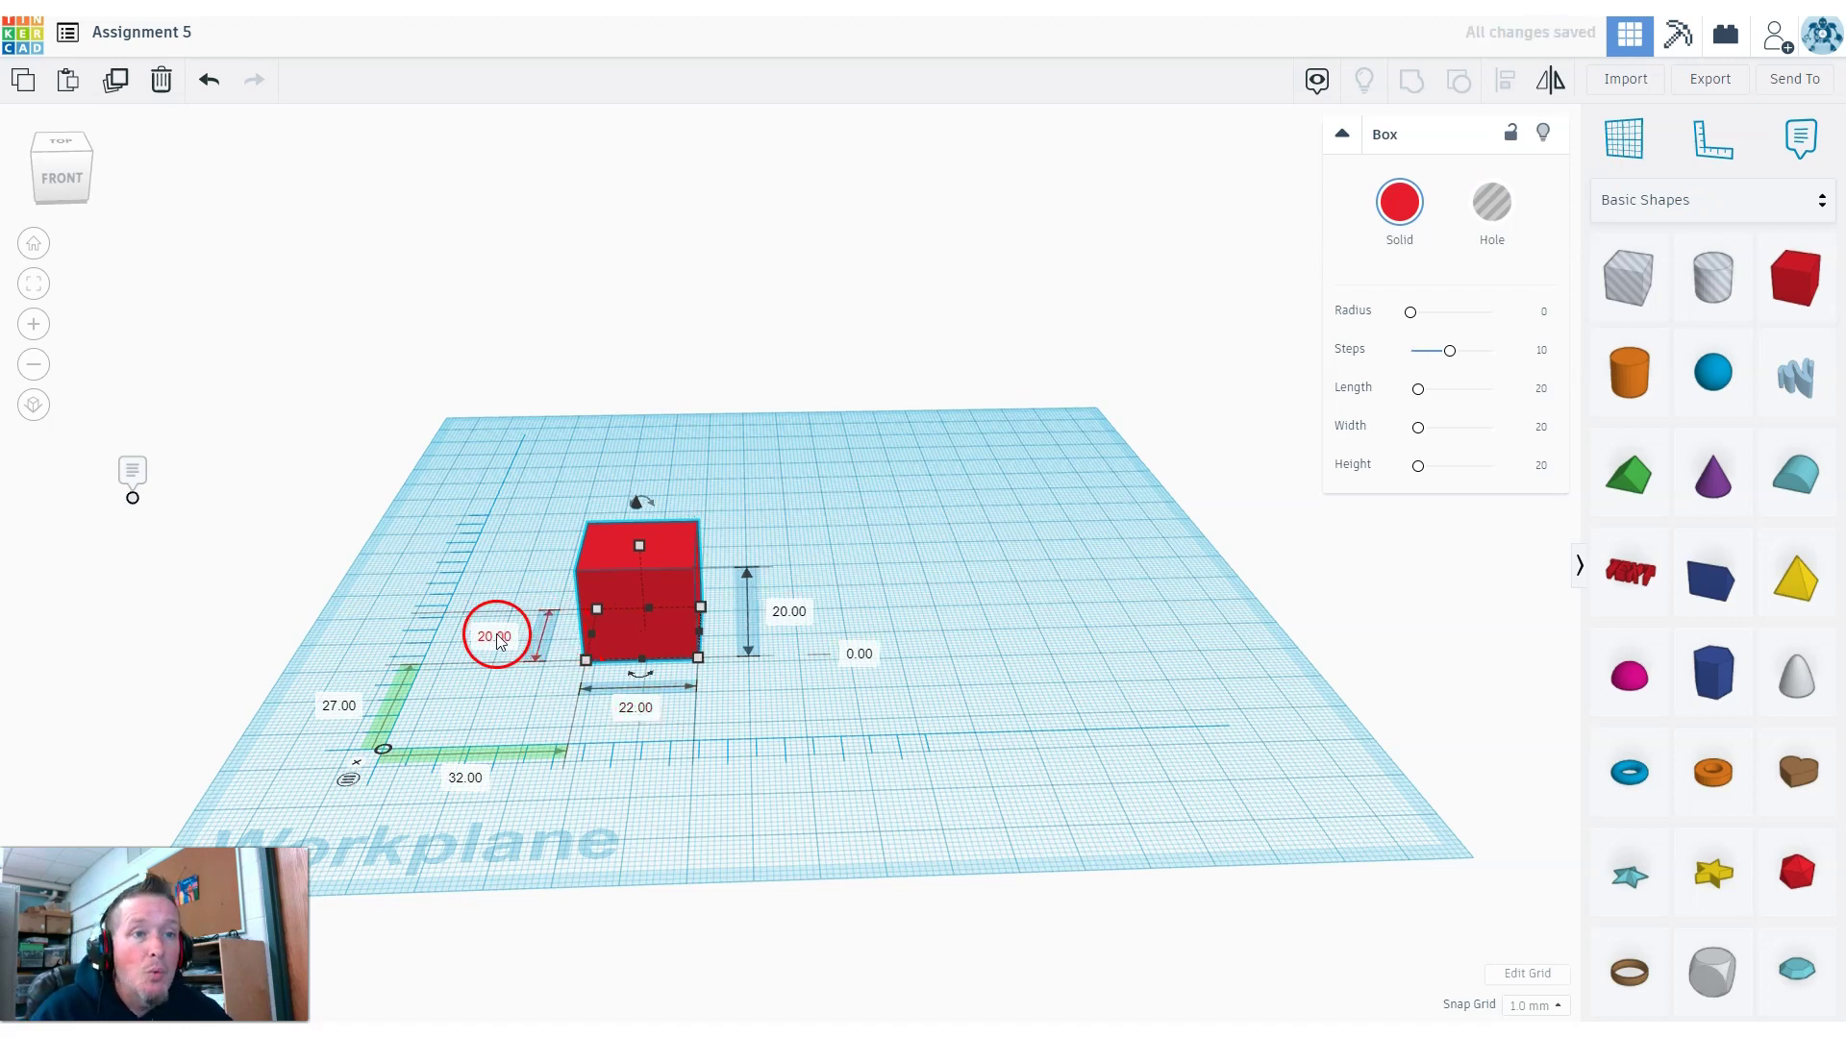
left_click(497, 637)
type("22")
key("Return")
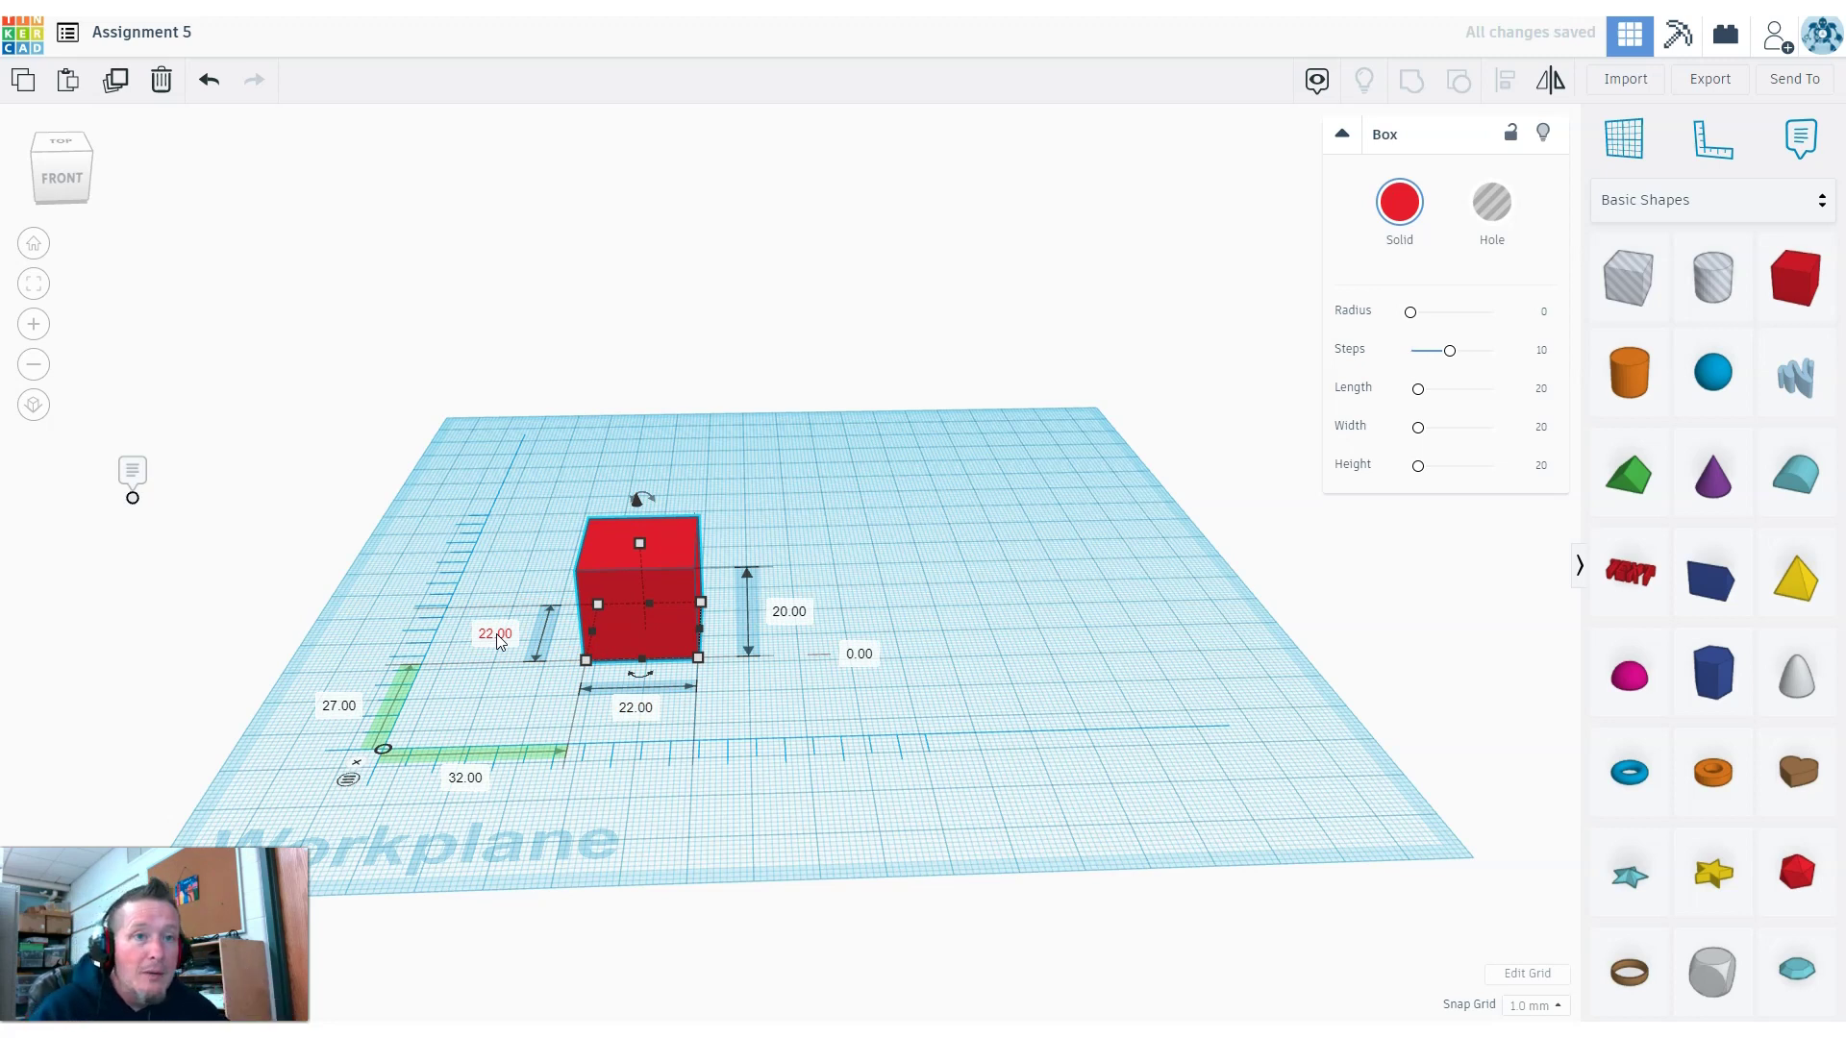
left_click(798, 615)
type("22")
key("Return")
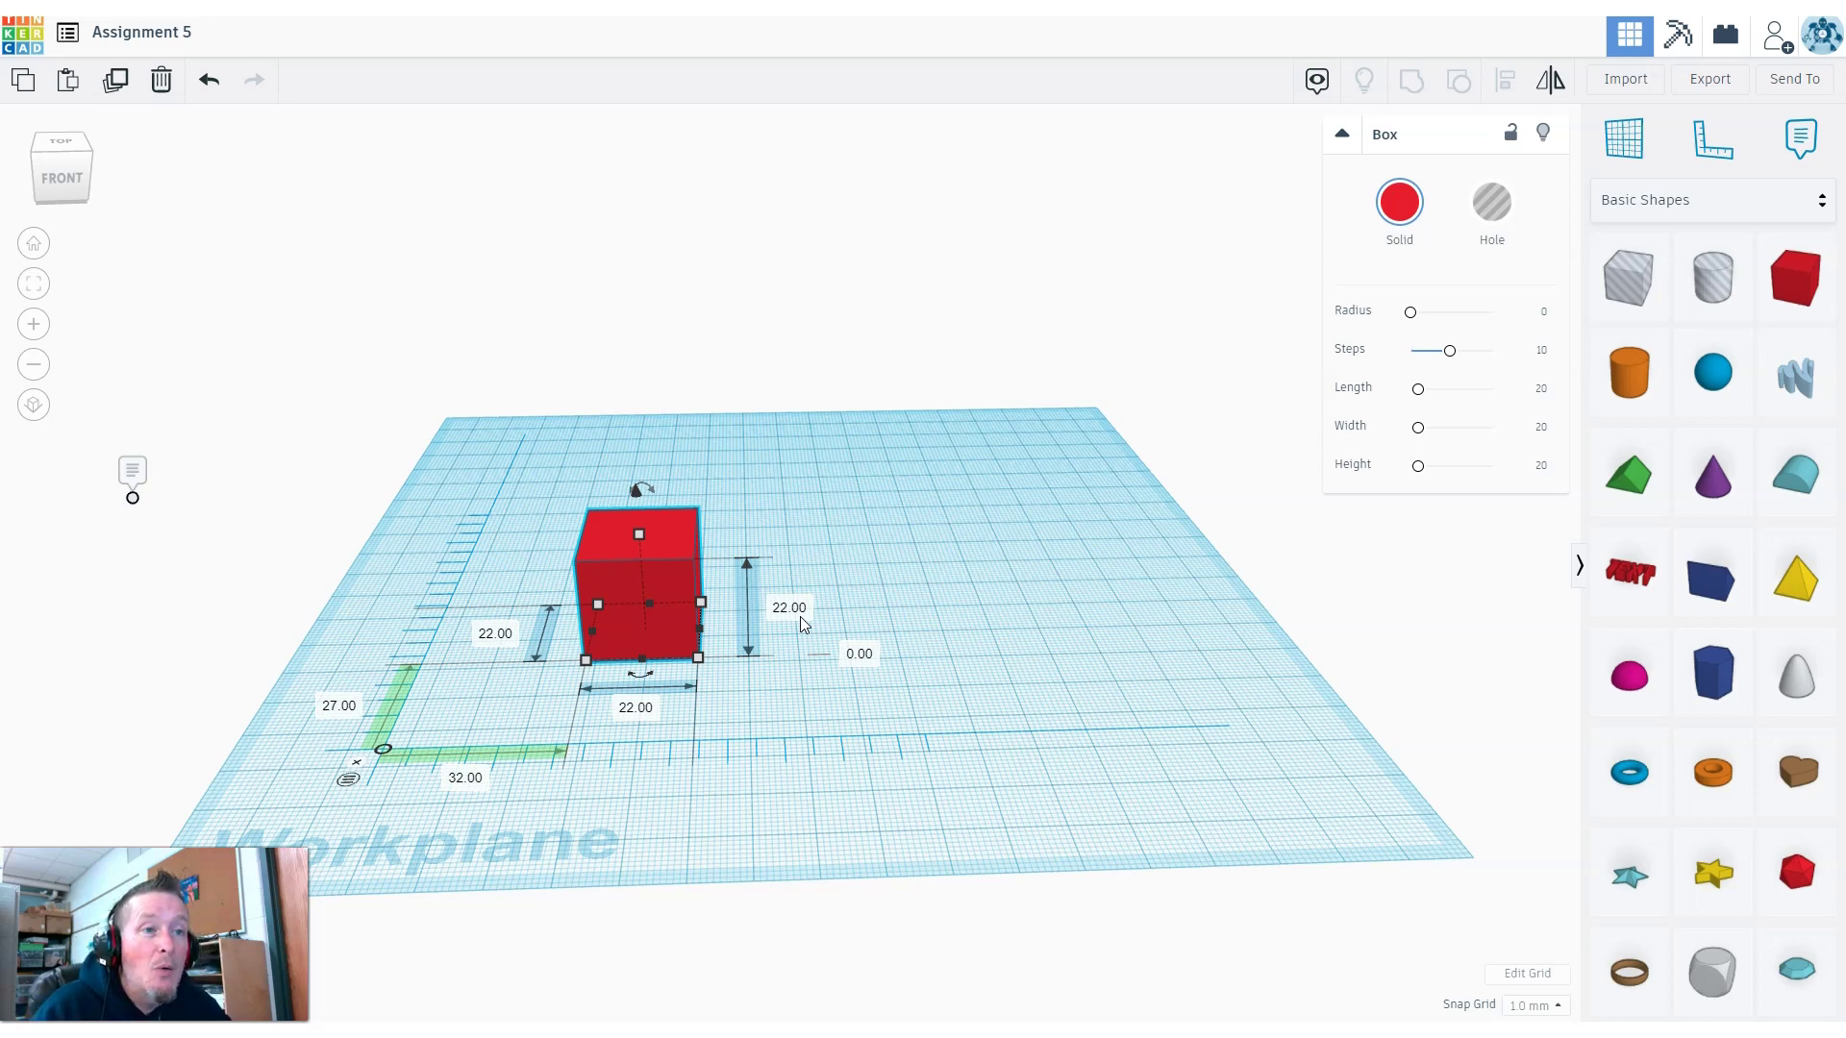
Cut the box's width to 4 mm, making an upright thin slab.
left_click(481, 636)
type("4")
key("Return")
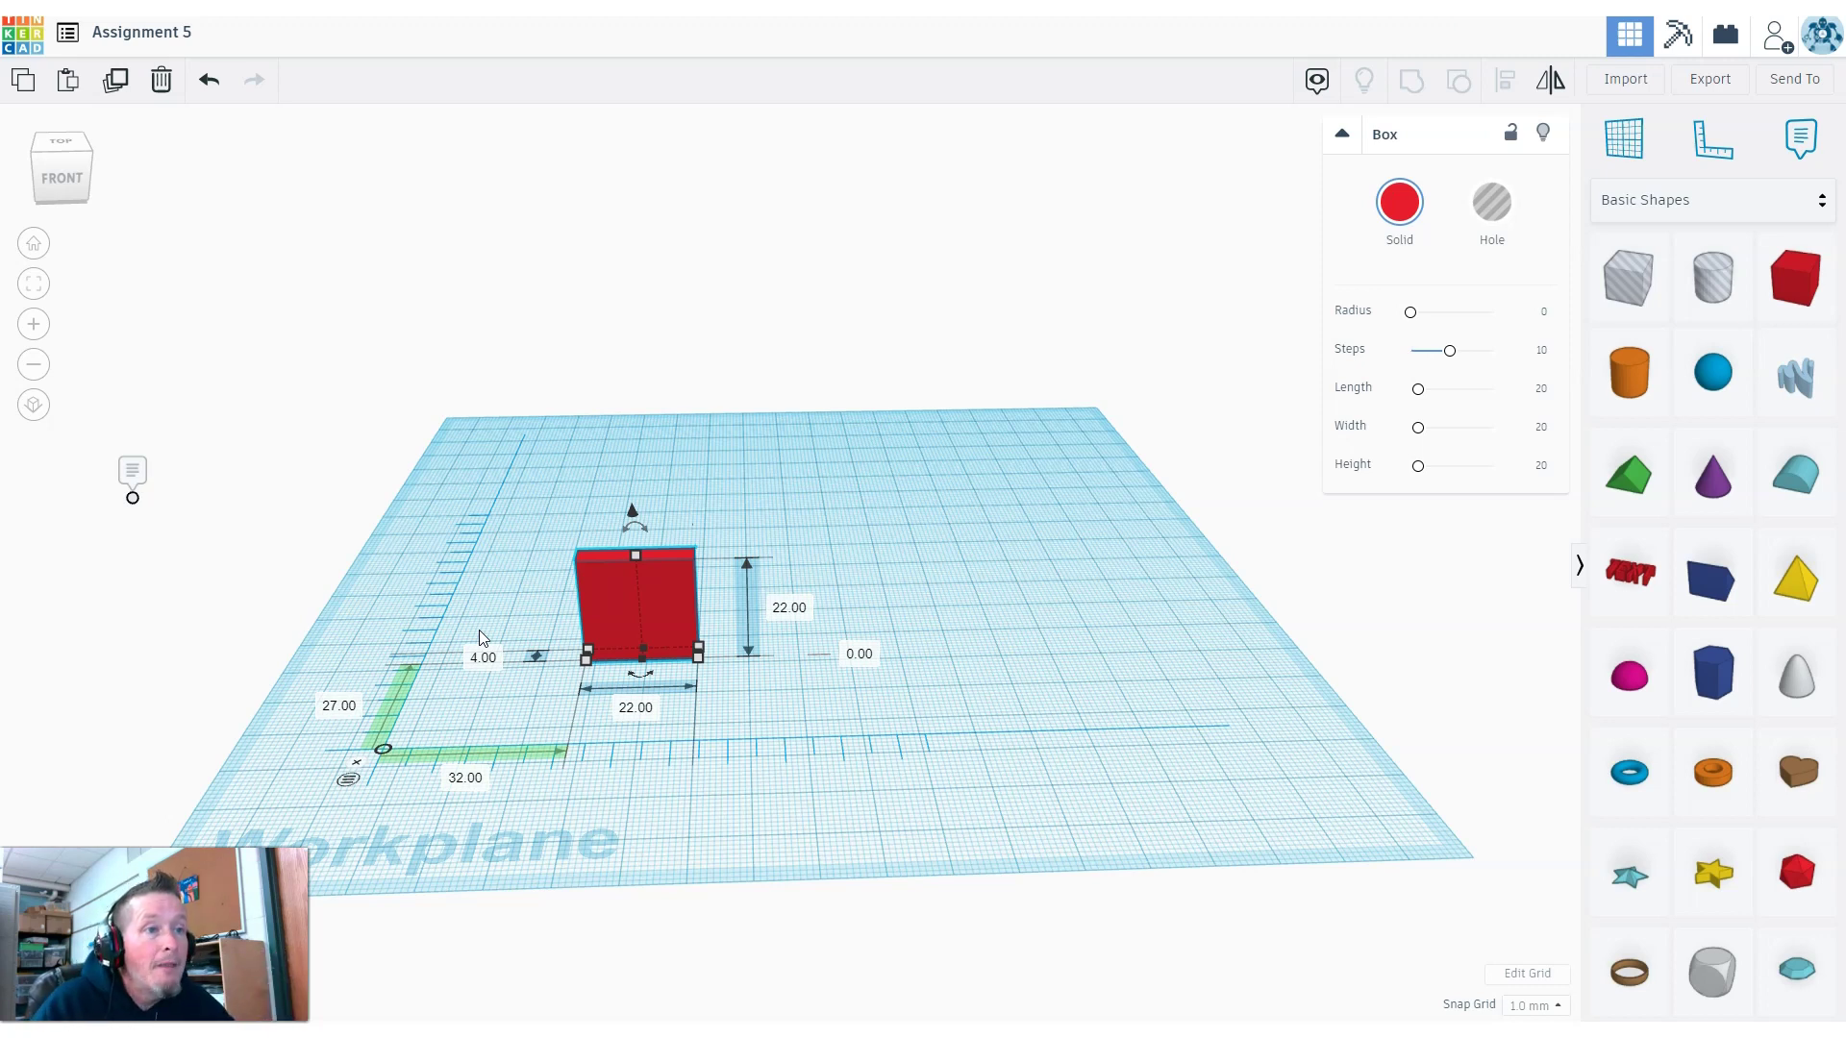
right_click_drag(709, 770, 522, 721)
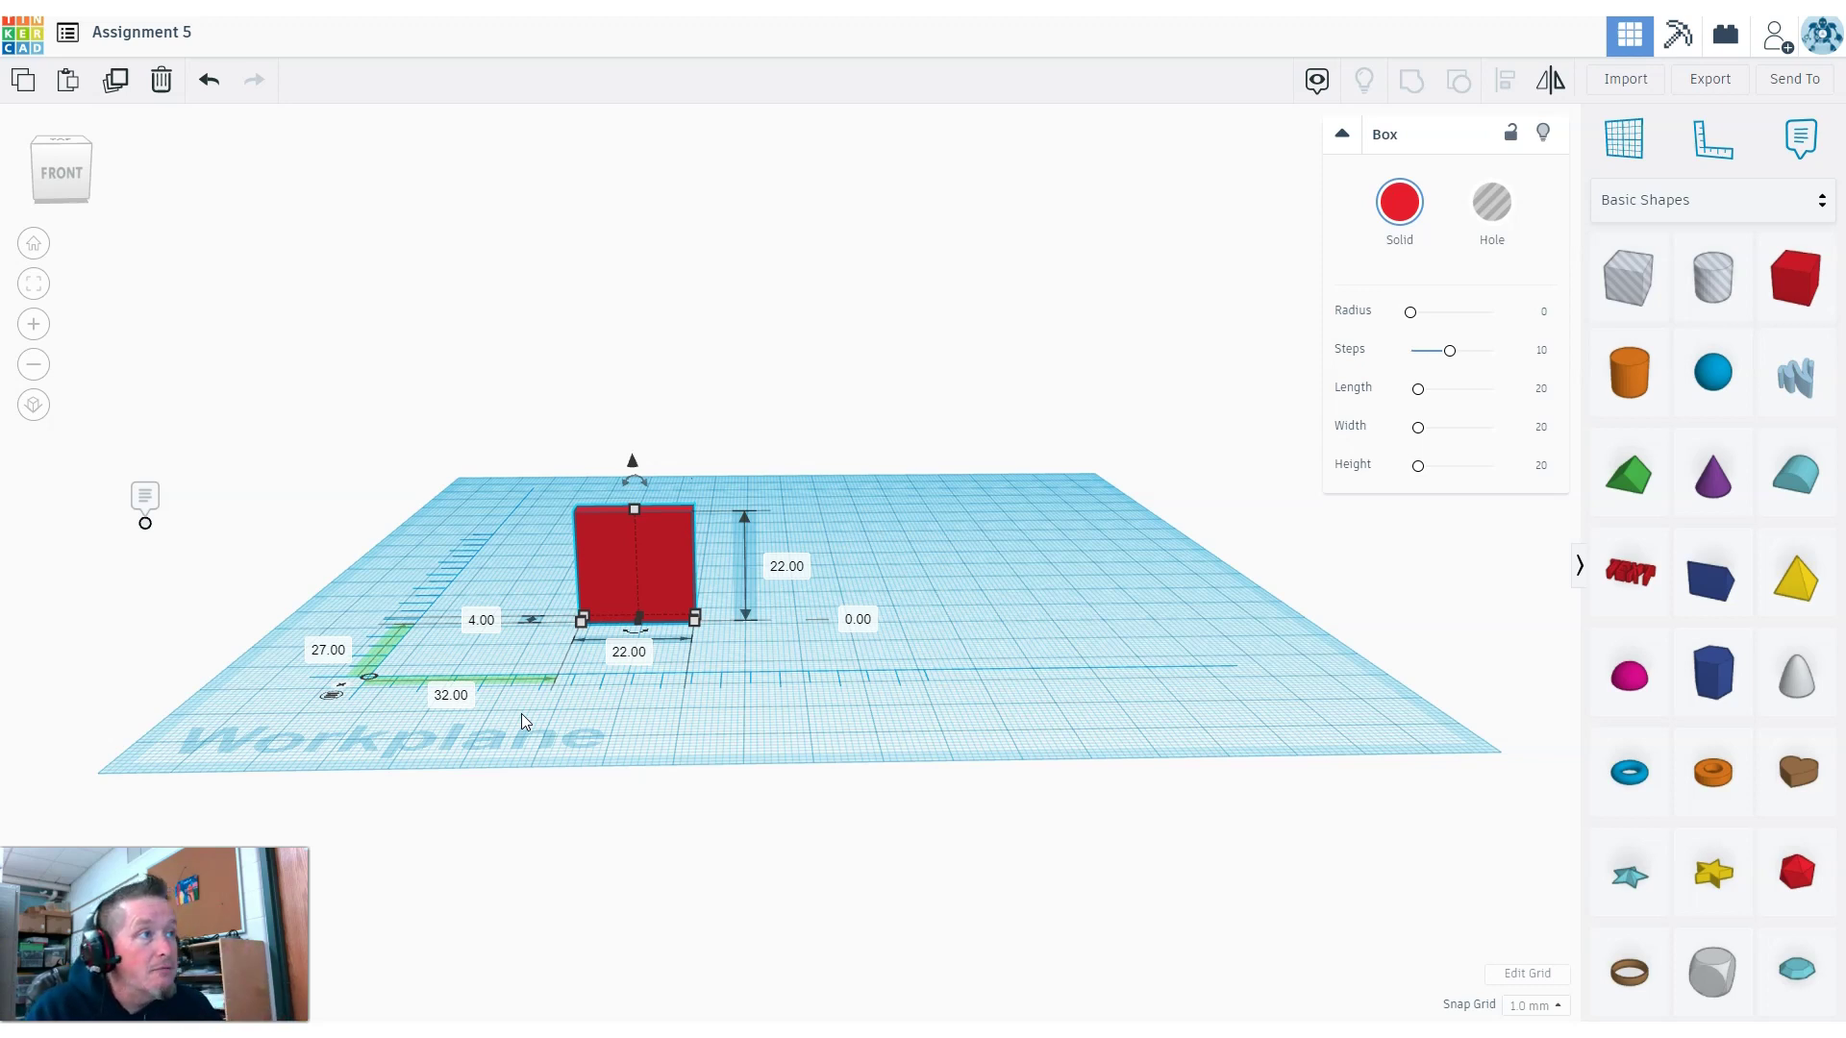
Set a new workplane on the slab's front face.
left_click(1625, 135)
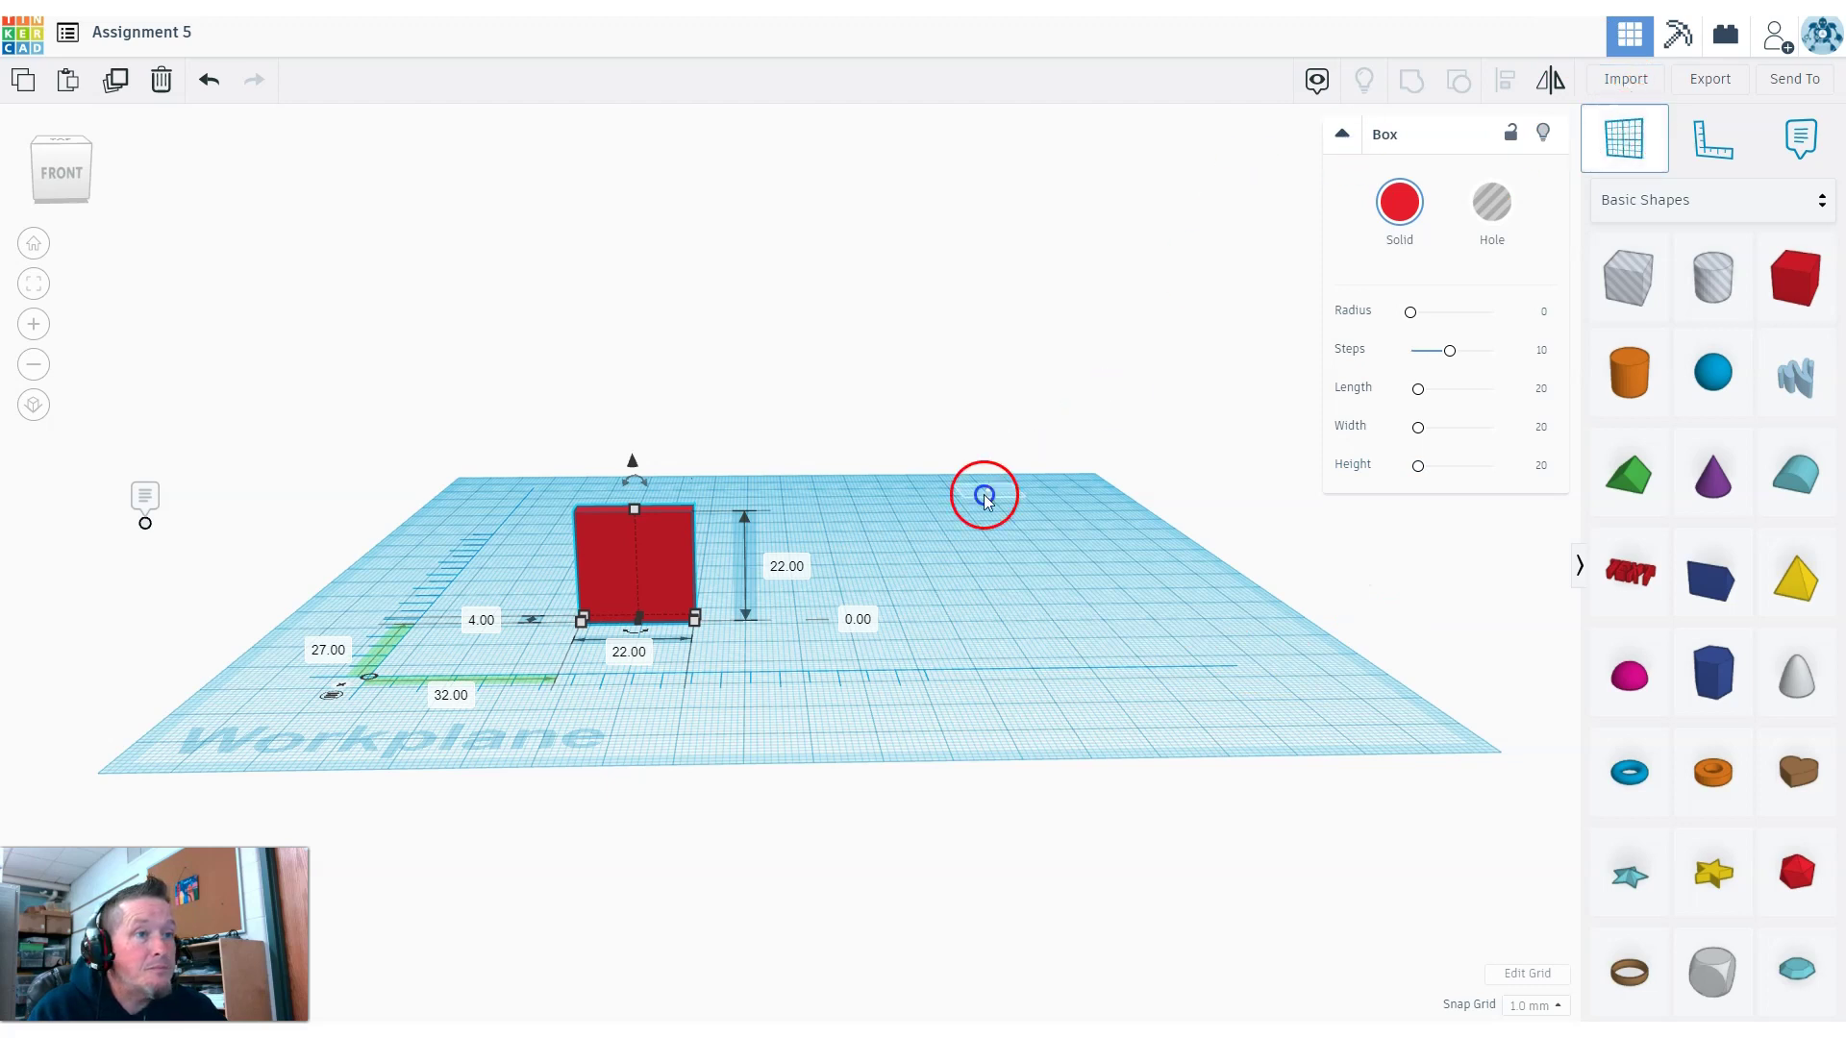
left_click(631, 574)
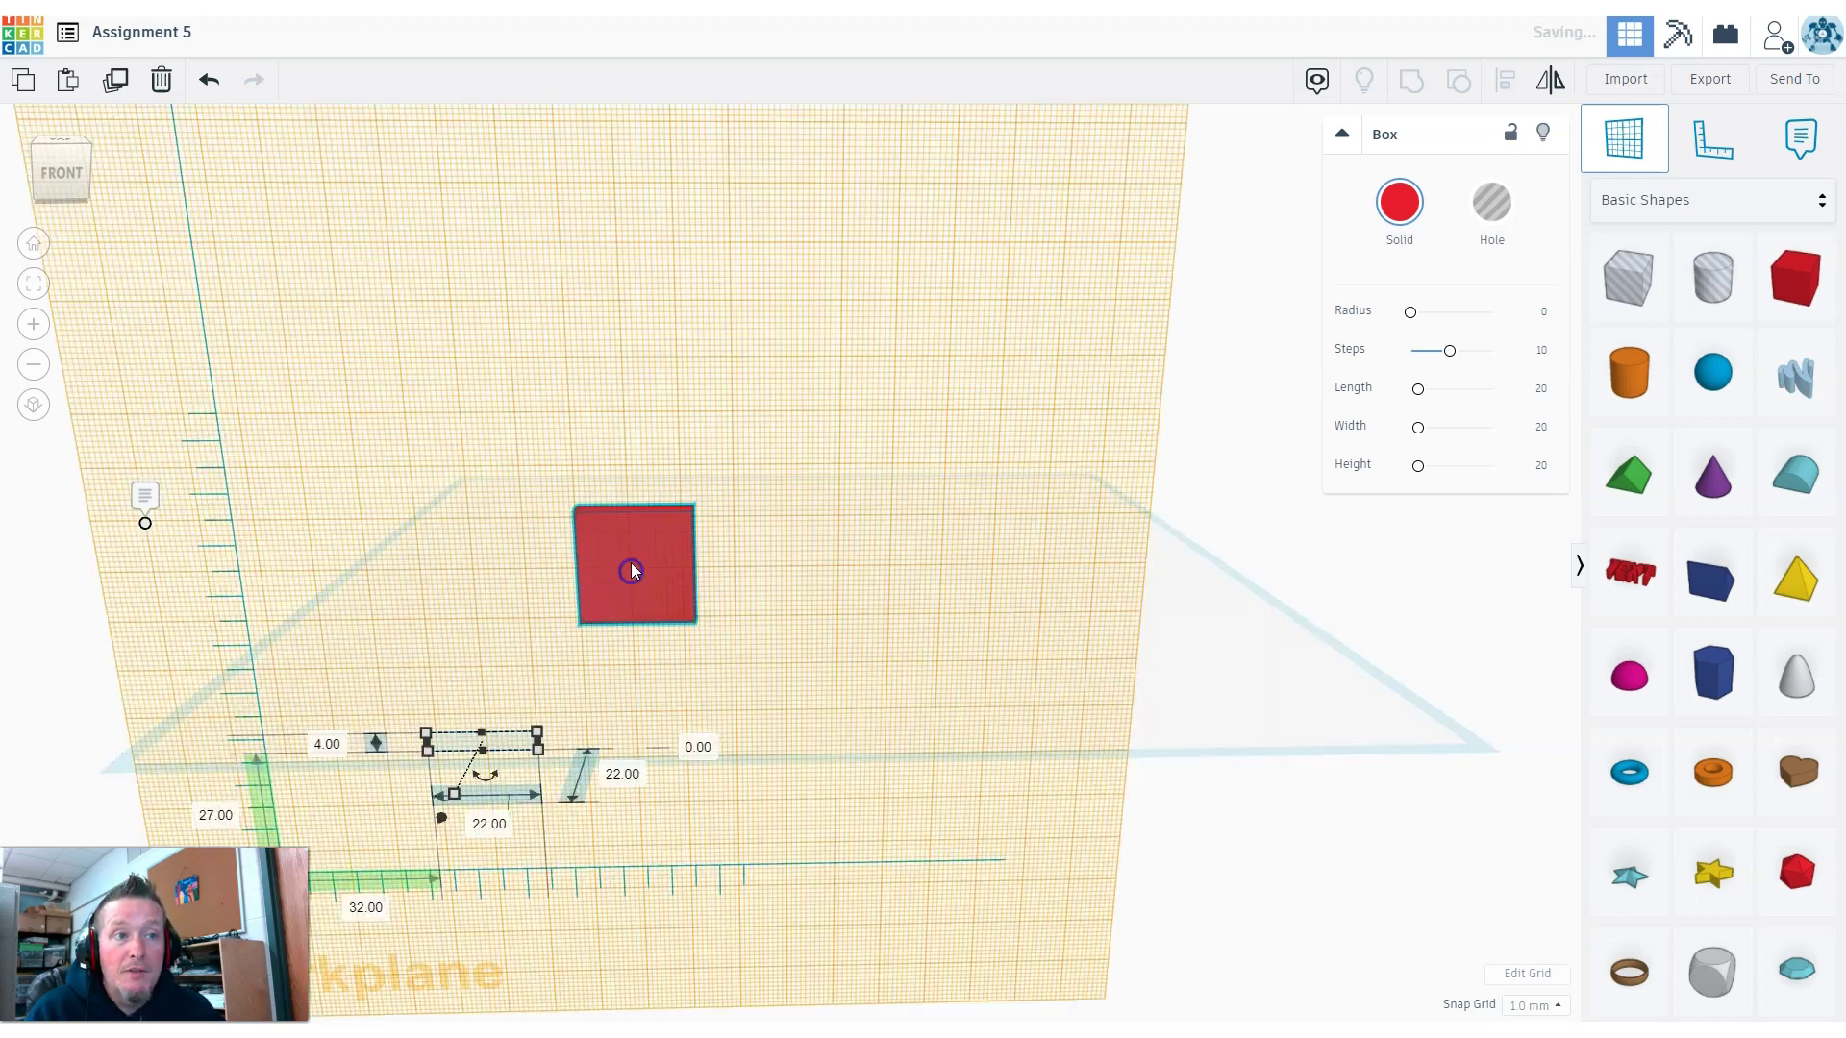
right_click_drag(493, 748, 744, 736)
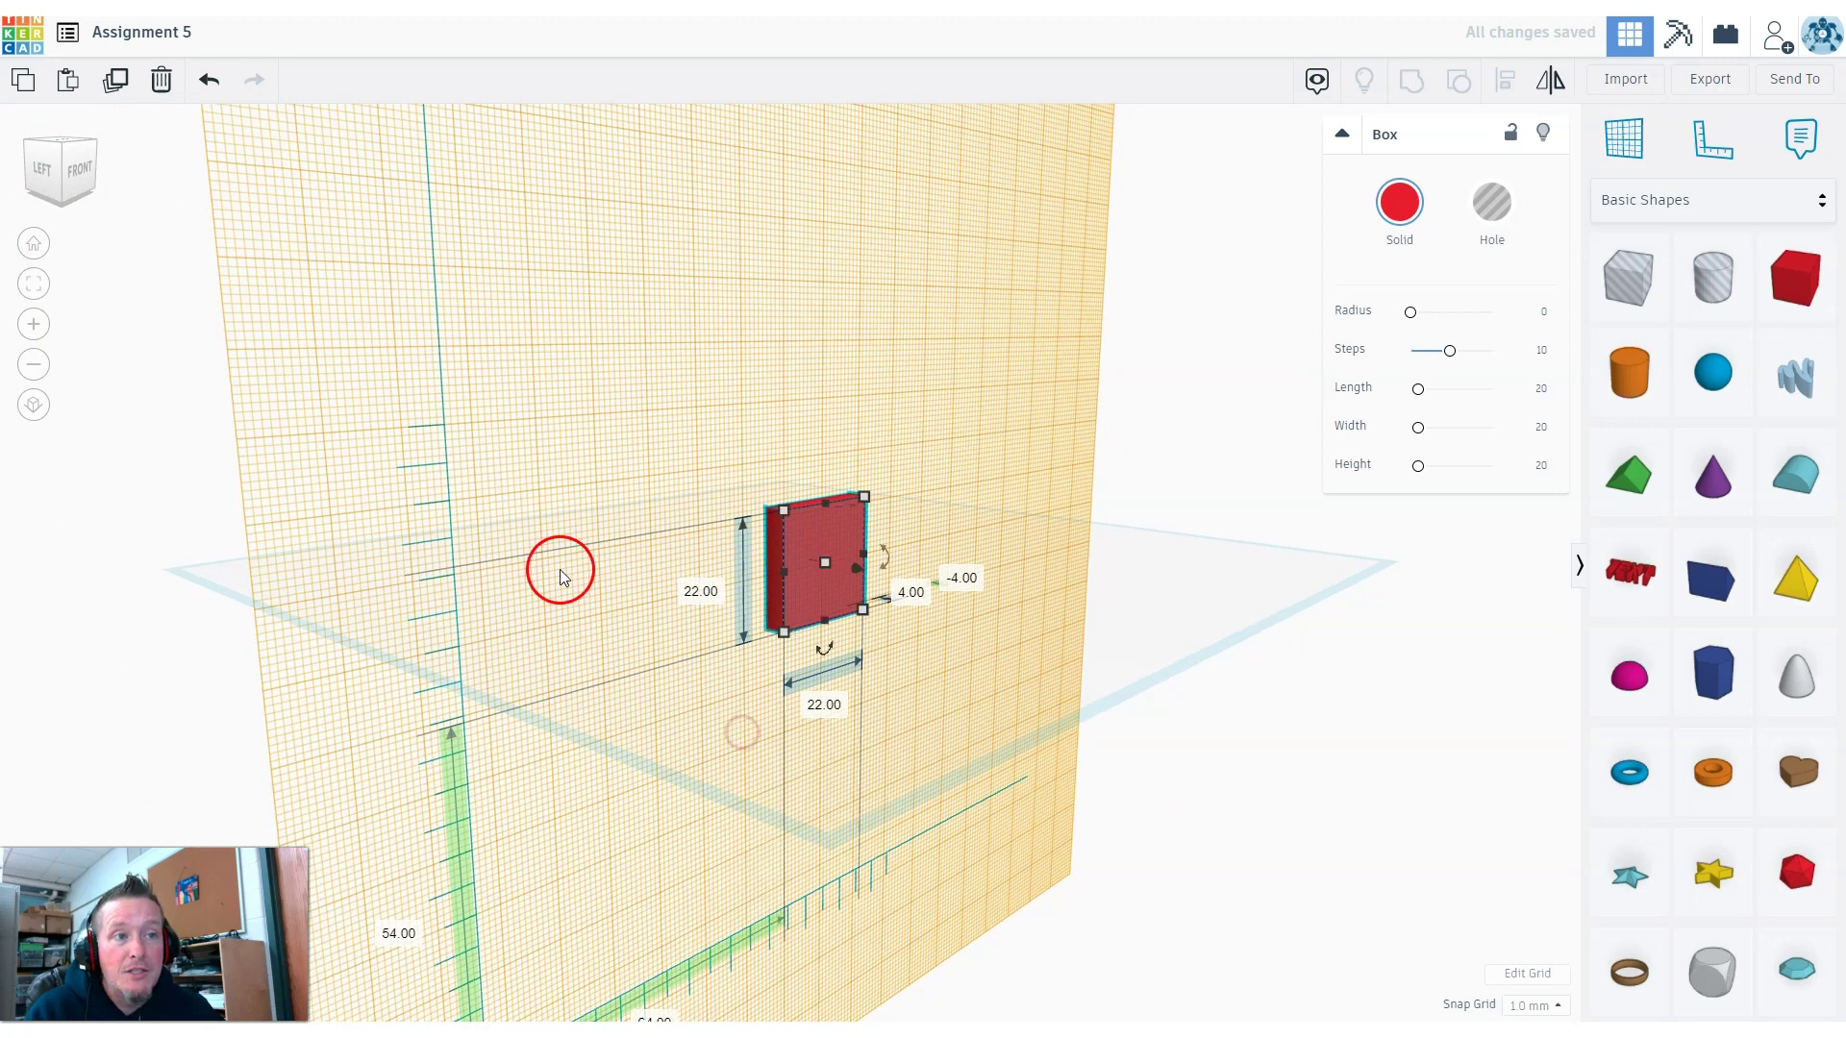
Drag a 20 mm box onto the slab's face and view it face-on.
left_click(788, 598)
left_click_drag(1621, 289, 837, 562)
right_click_drag(971, 756, 711, 743)
Resize the hole box to 18 mm height and 18 mm width.
left_click(474, 537)
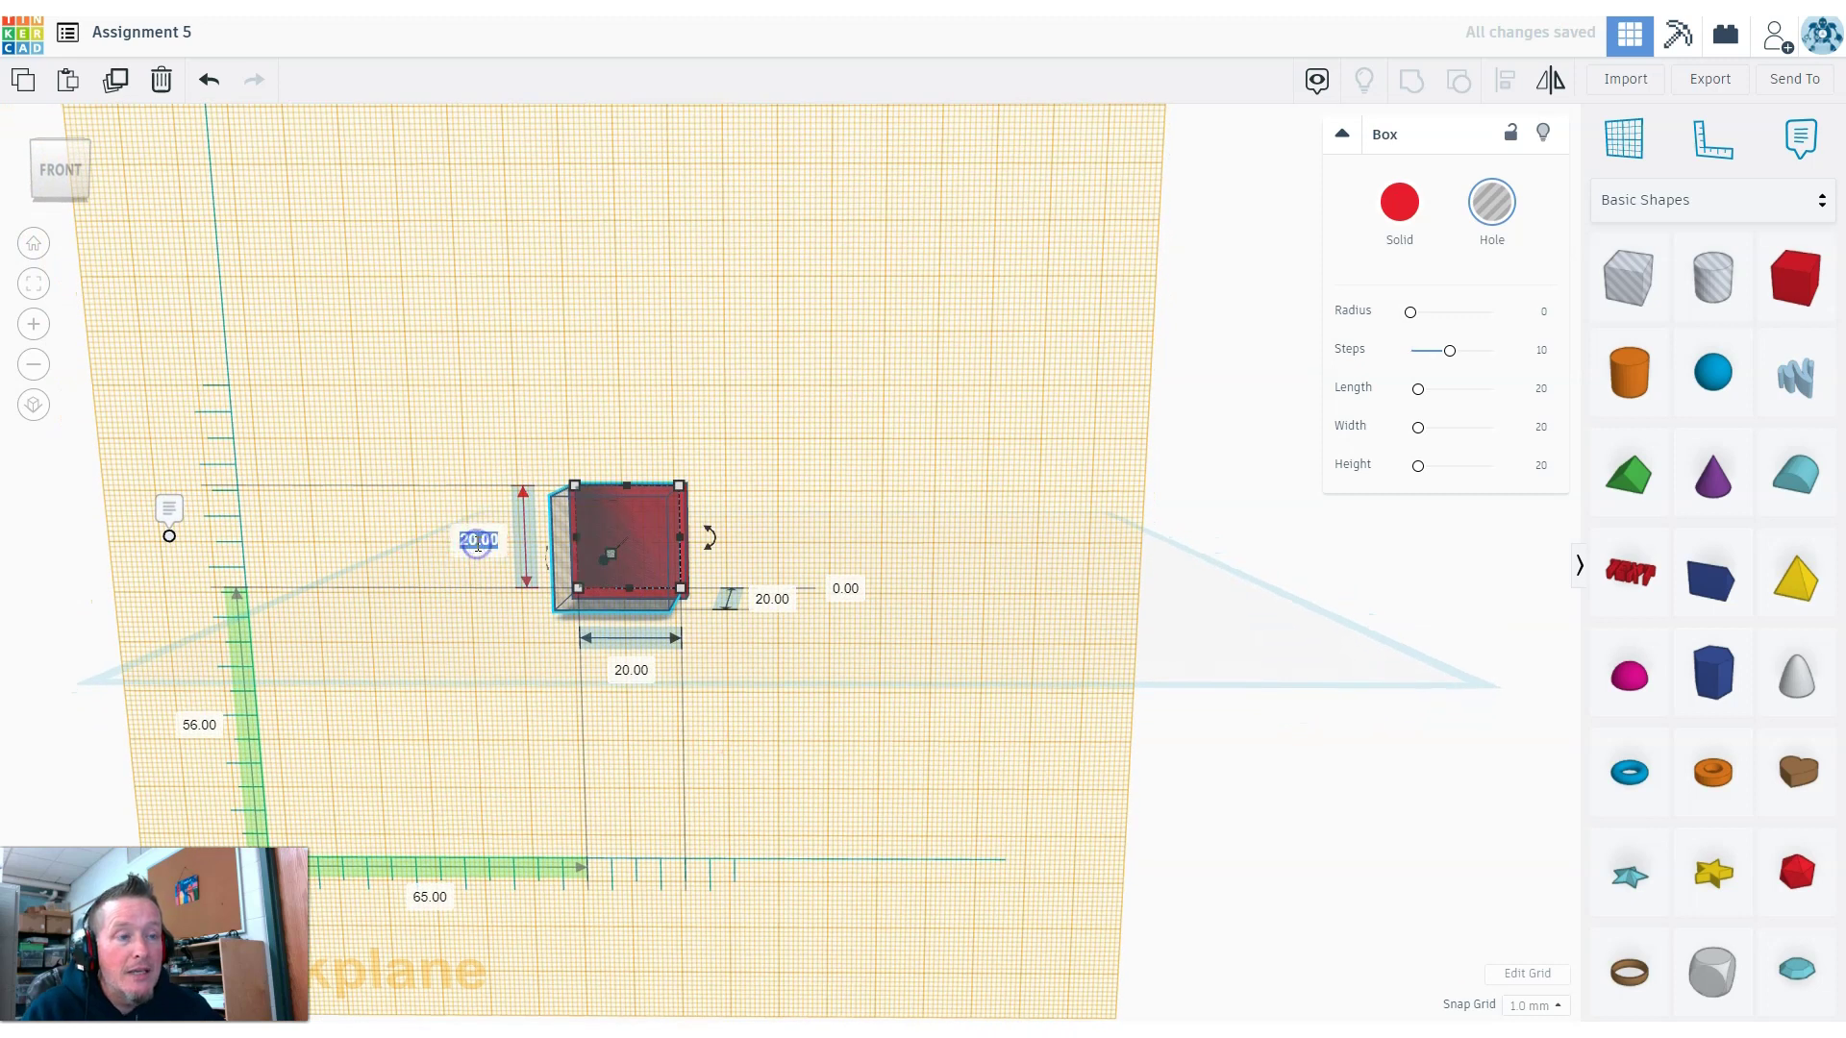
type("18")
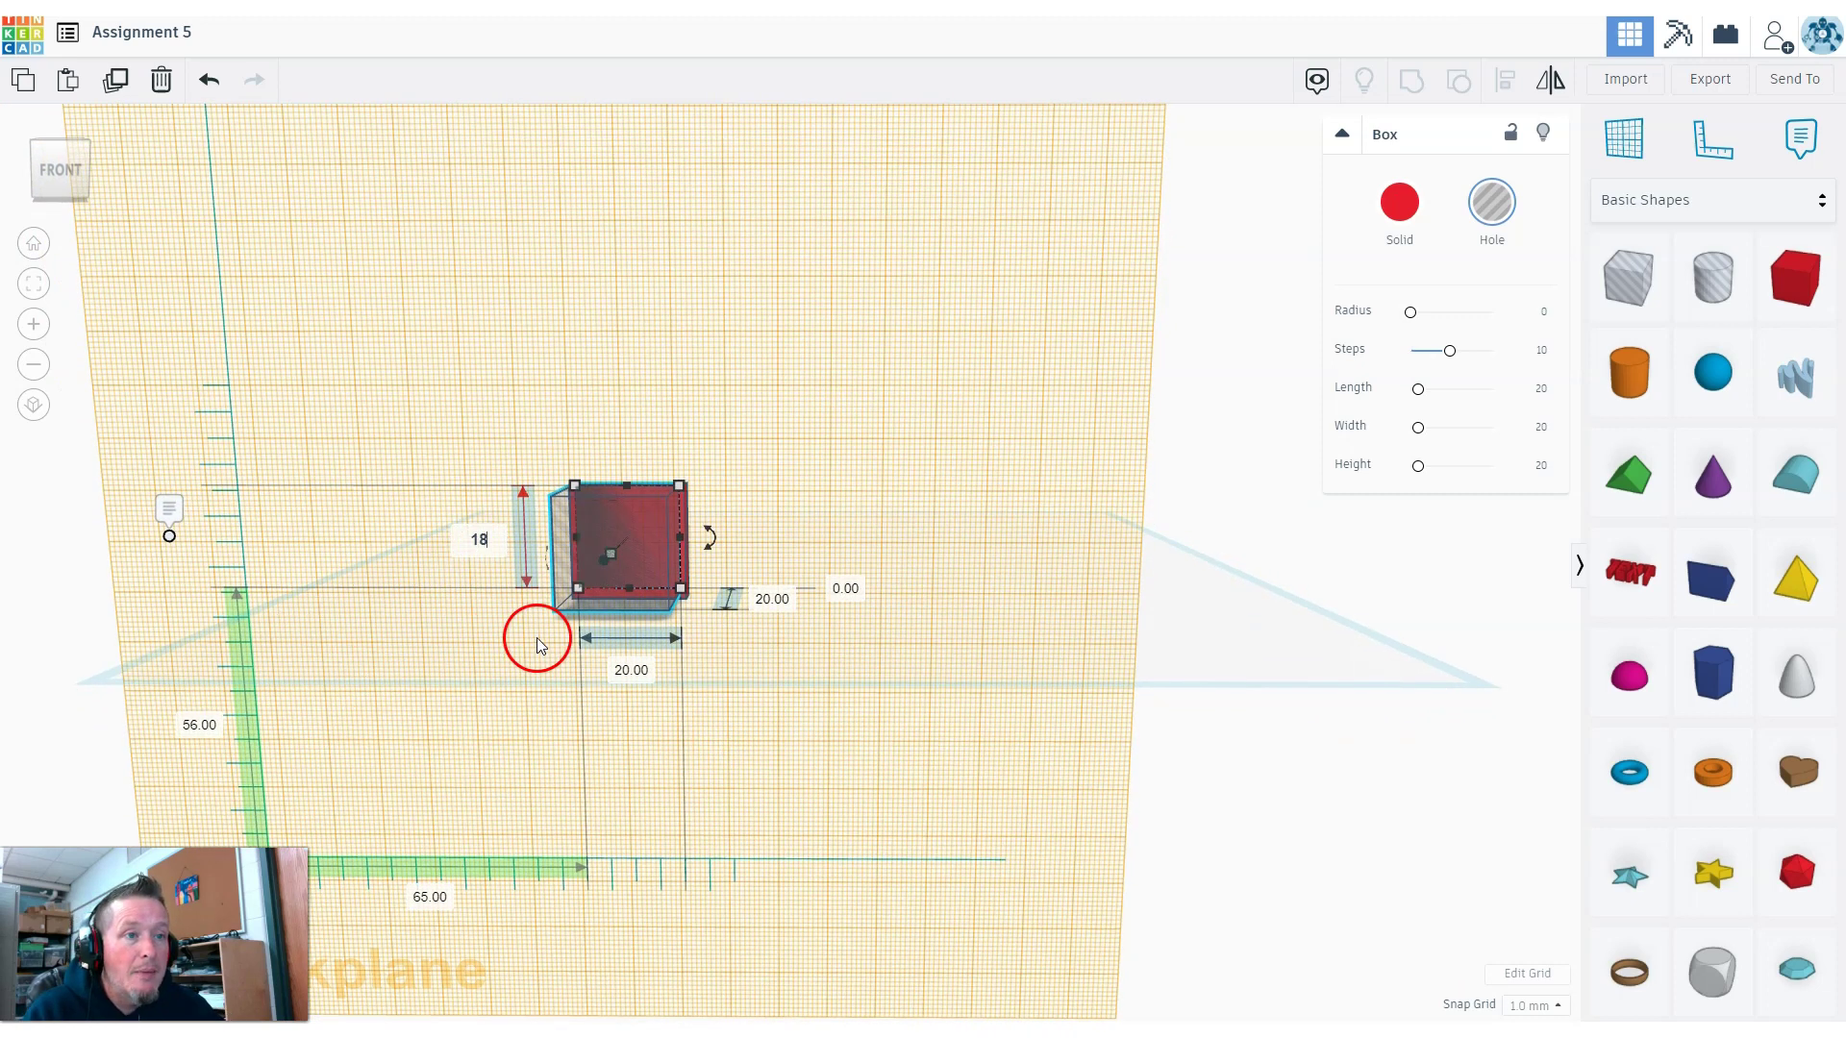
left_click(630, 668)
type("18")
left_click(680, 671)
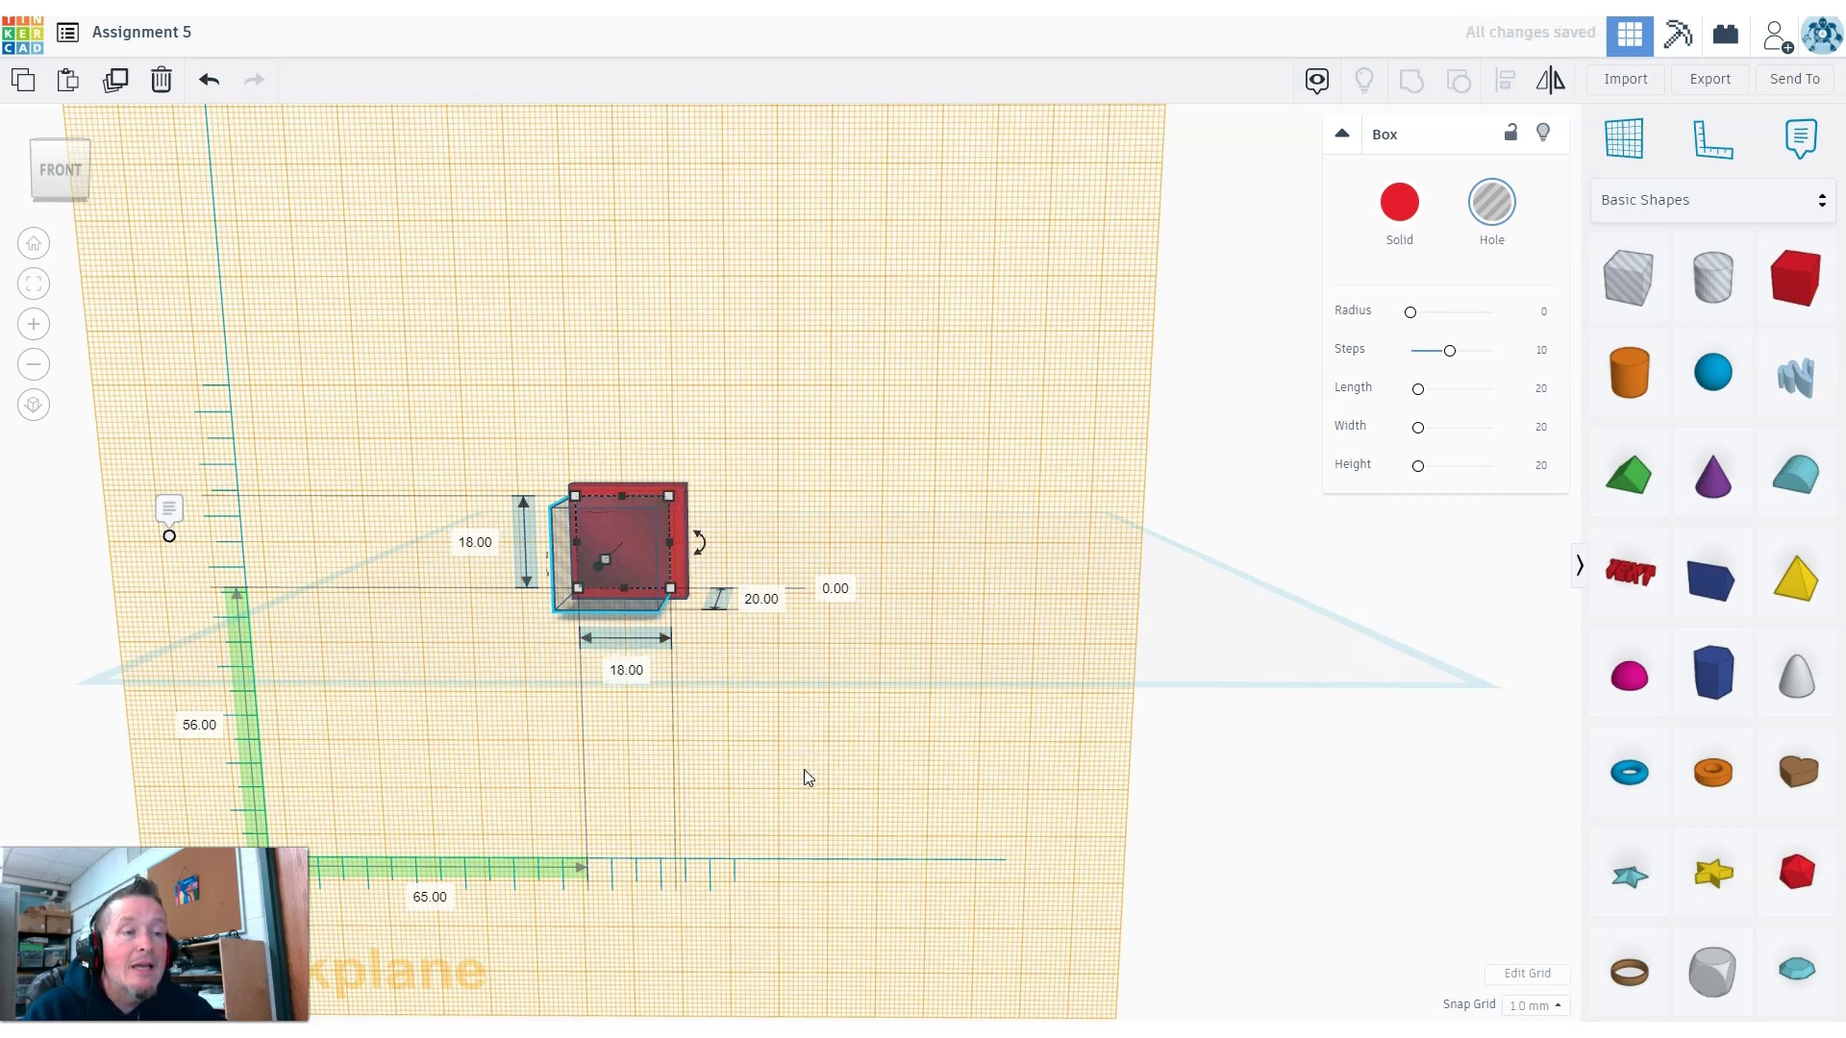
Orbit to a left-front view and box-select the wall and hole together.
right_click_drag(410, 654, 475, 681)
right_click(434, 658)
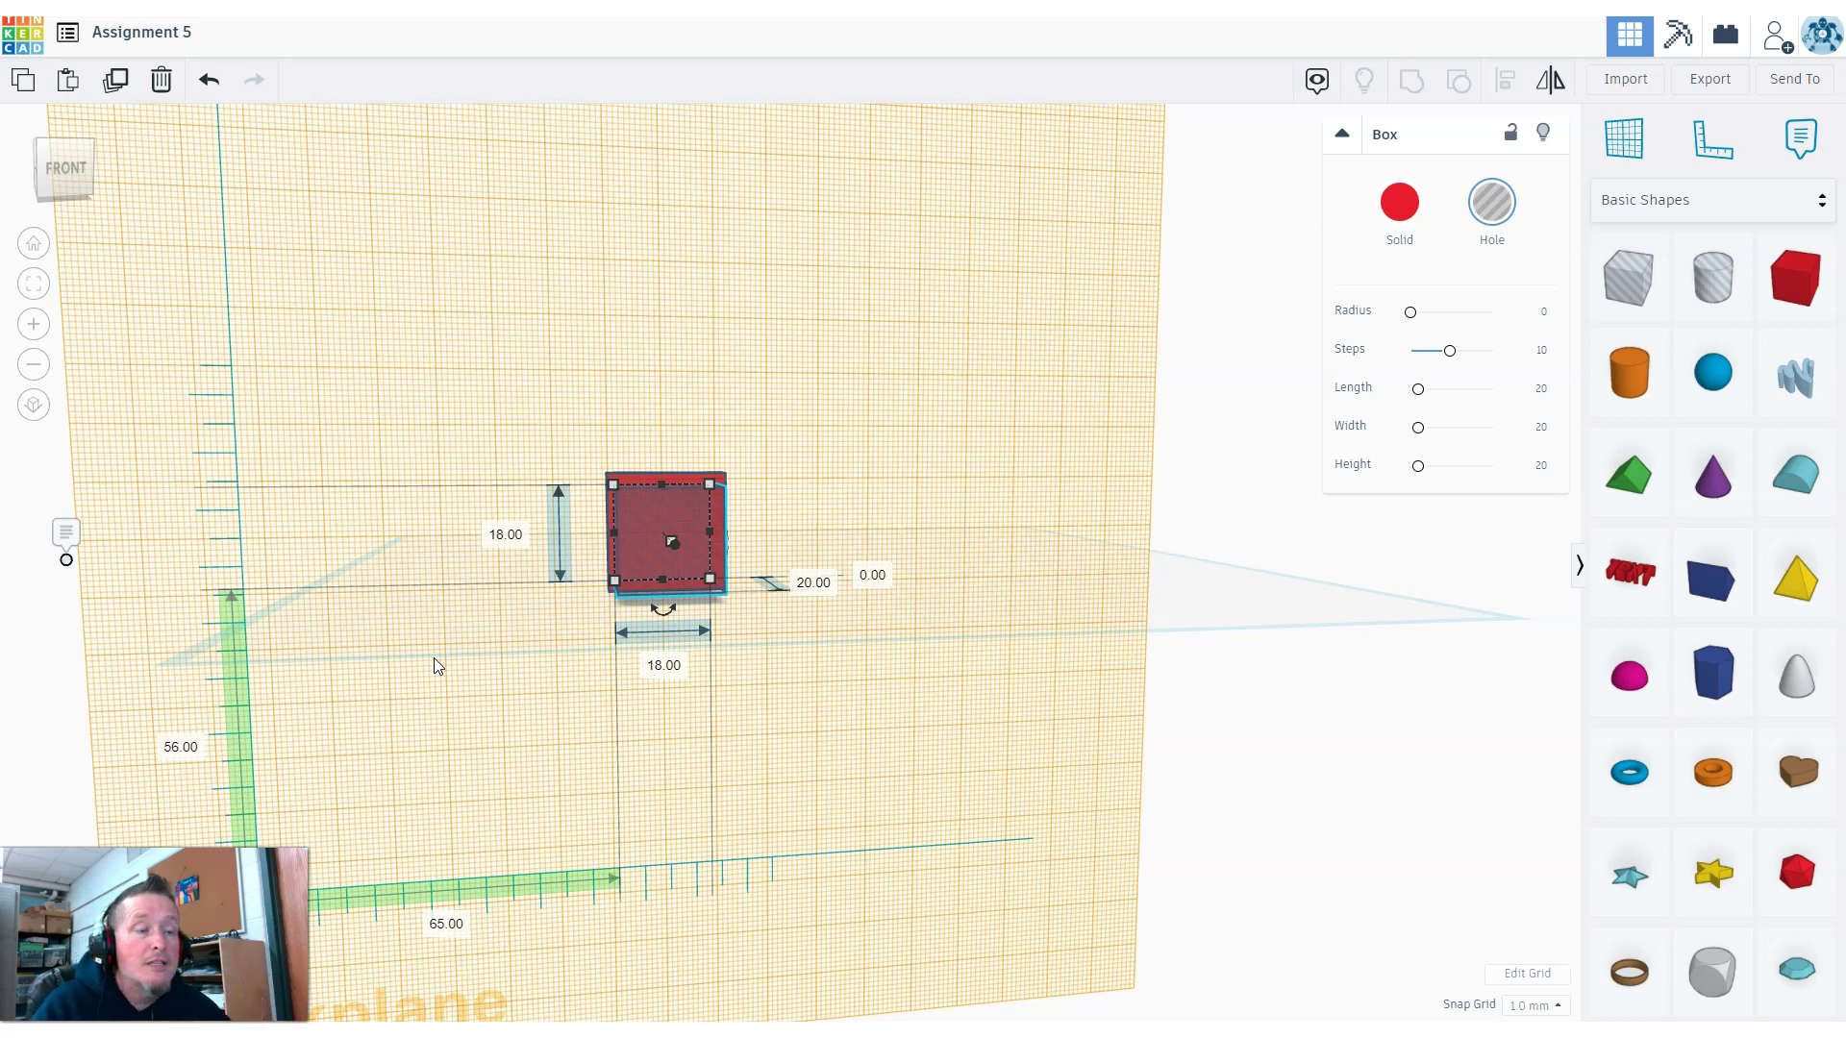
right_click_drag(550, 754, 750, 781)
left_click_drag(760, 377, 1125, 762)
Reselect the red wall and the hole box together.
left_click(1281, 701)
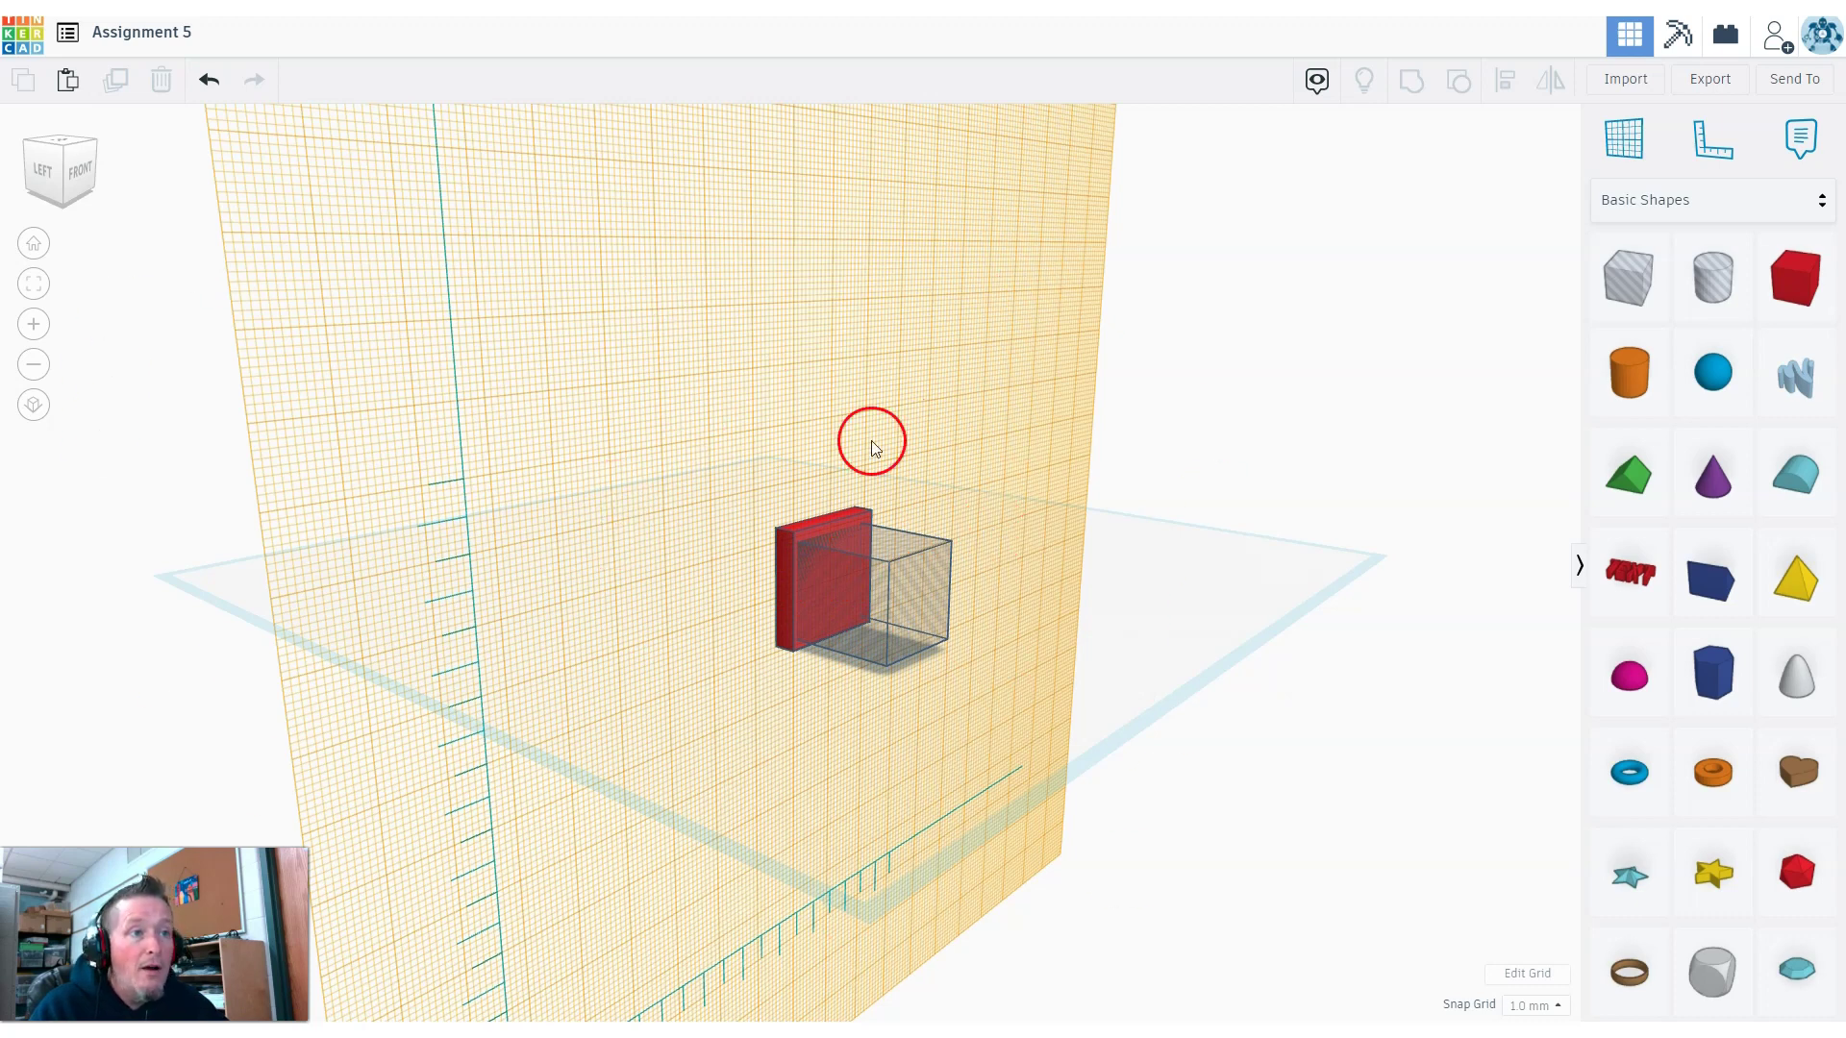
left_click_drag(693, 400, 1047, 762)
left_click_drag(685, 459, 816, 563)
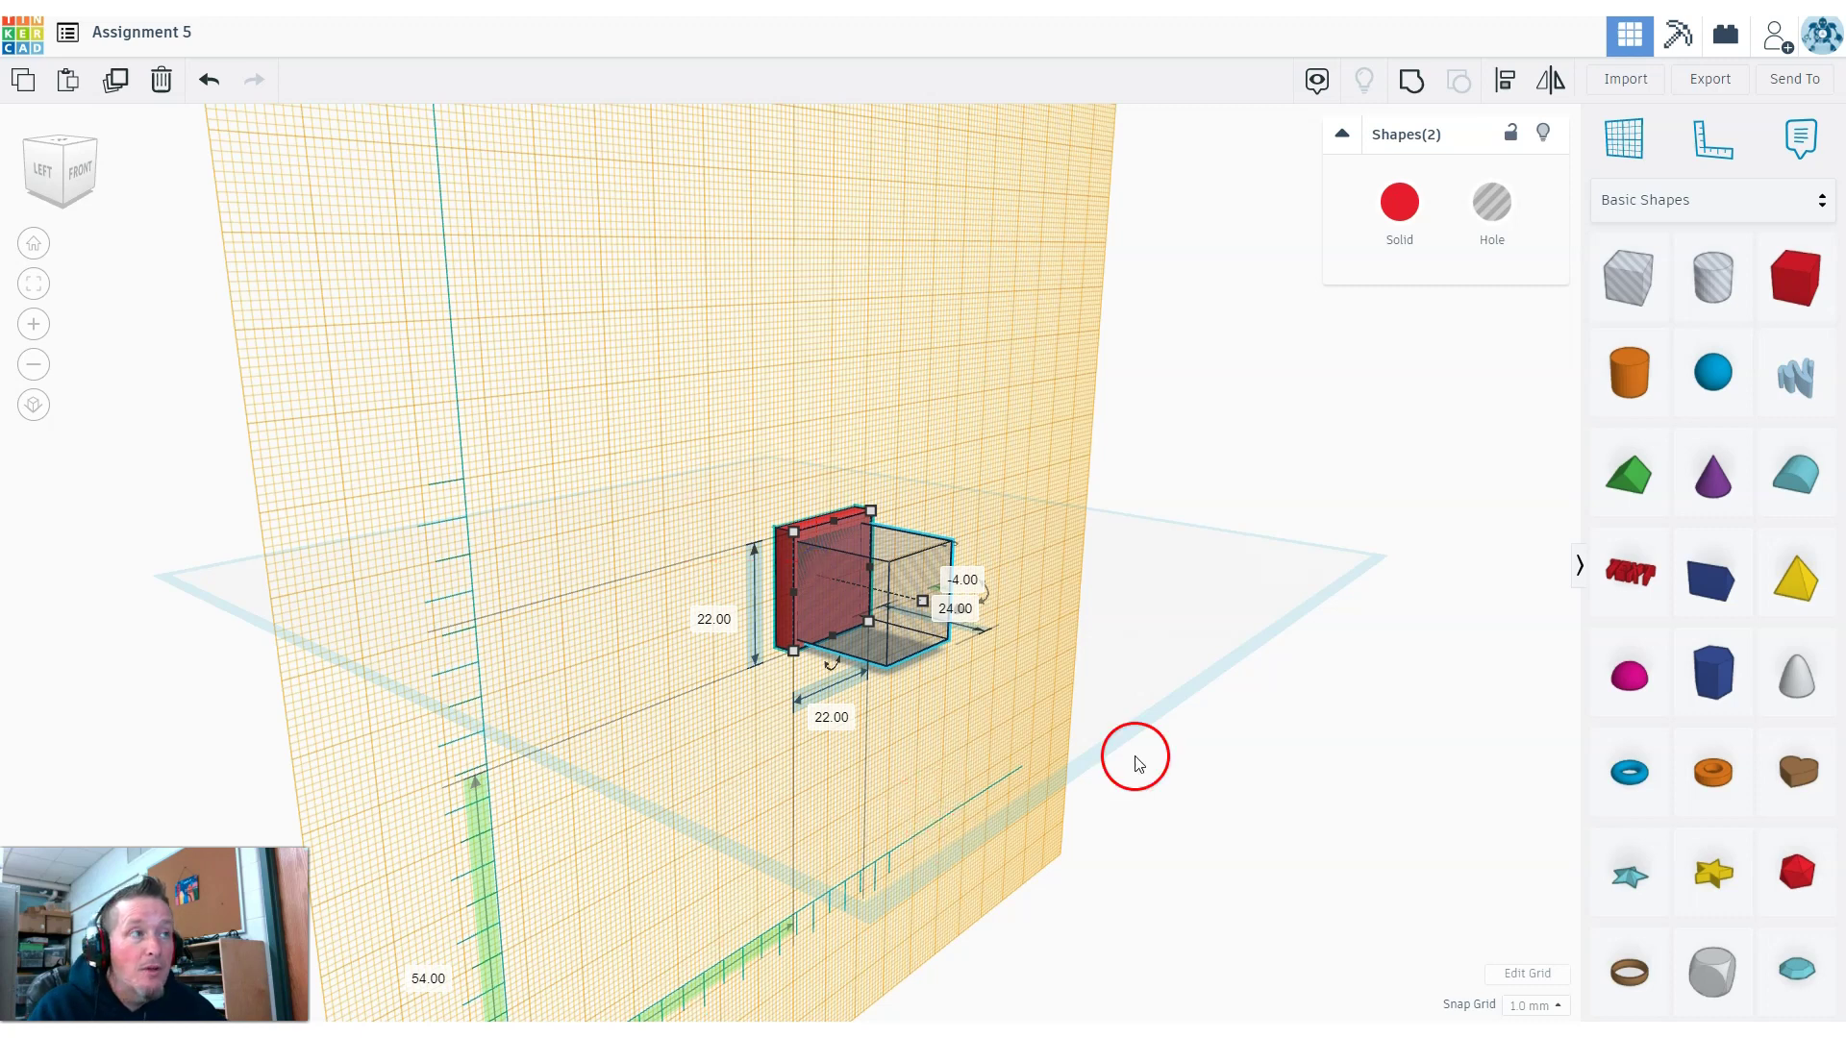
Align the hole box to the wall's middle across its width and through its depth.
left_click(1511, 82)
right_click_drag(1134, 878, 741, 714)
left_click(678, 487)
right_click_drag(758, 805, 725, 647)
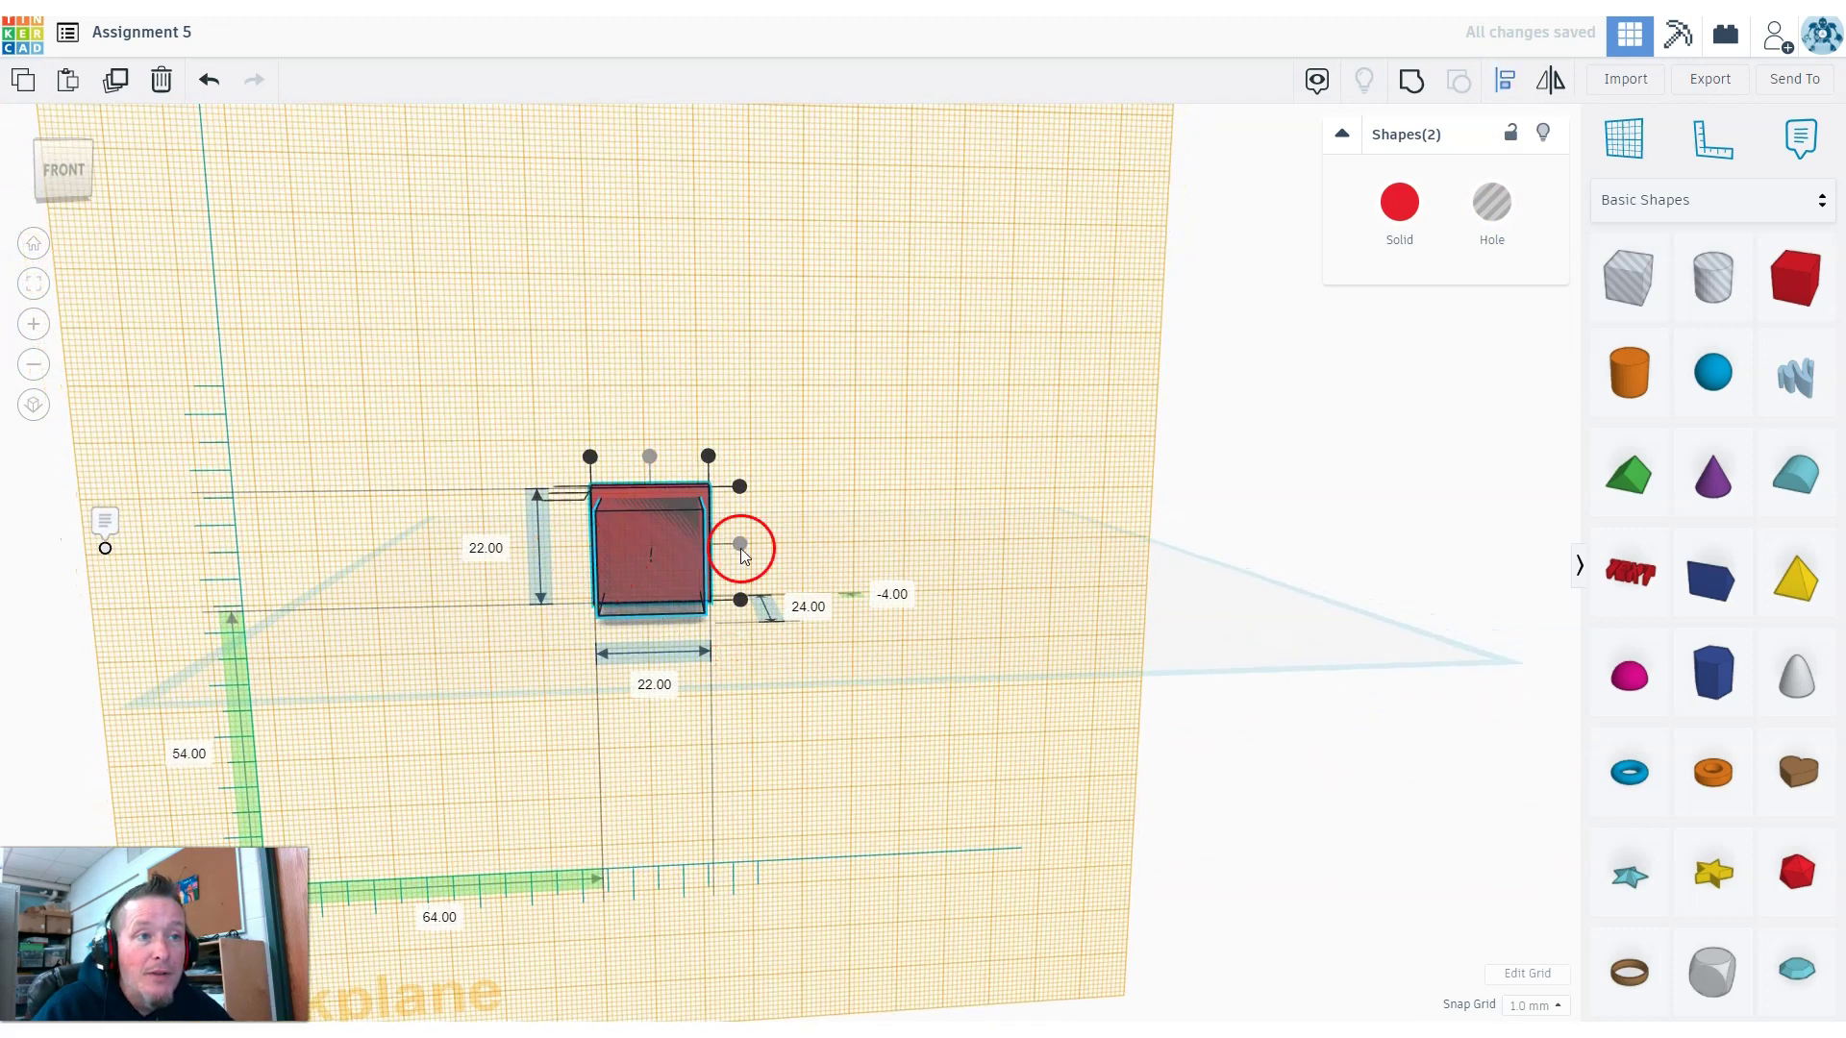
right_click_drag(598, 734, 902, 729)
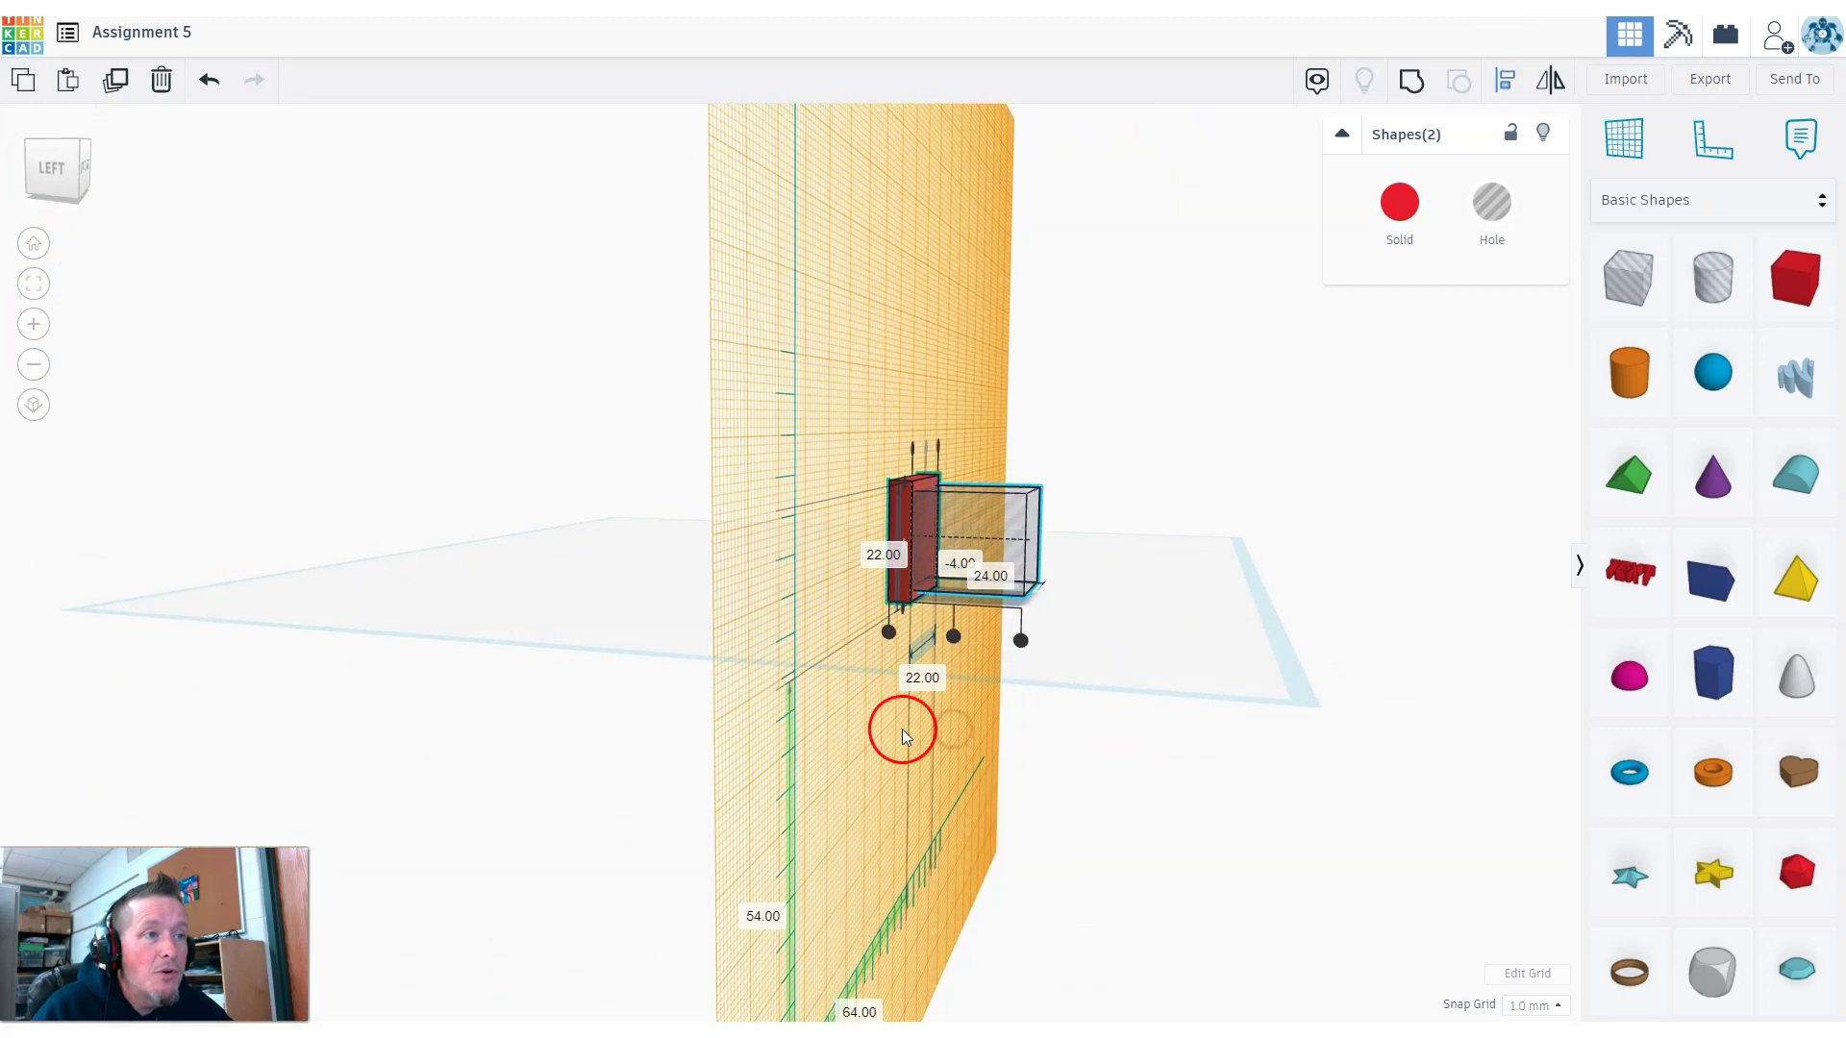
left_click(954, 637)
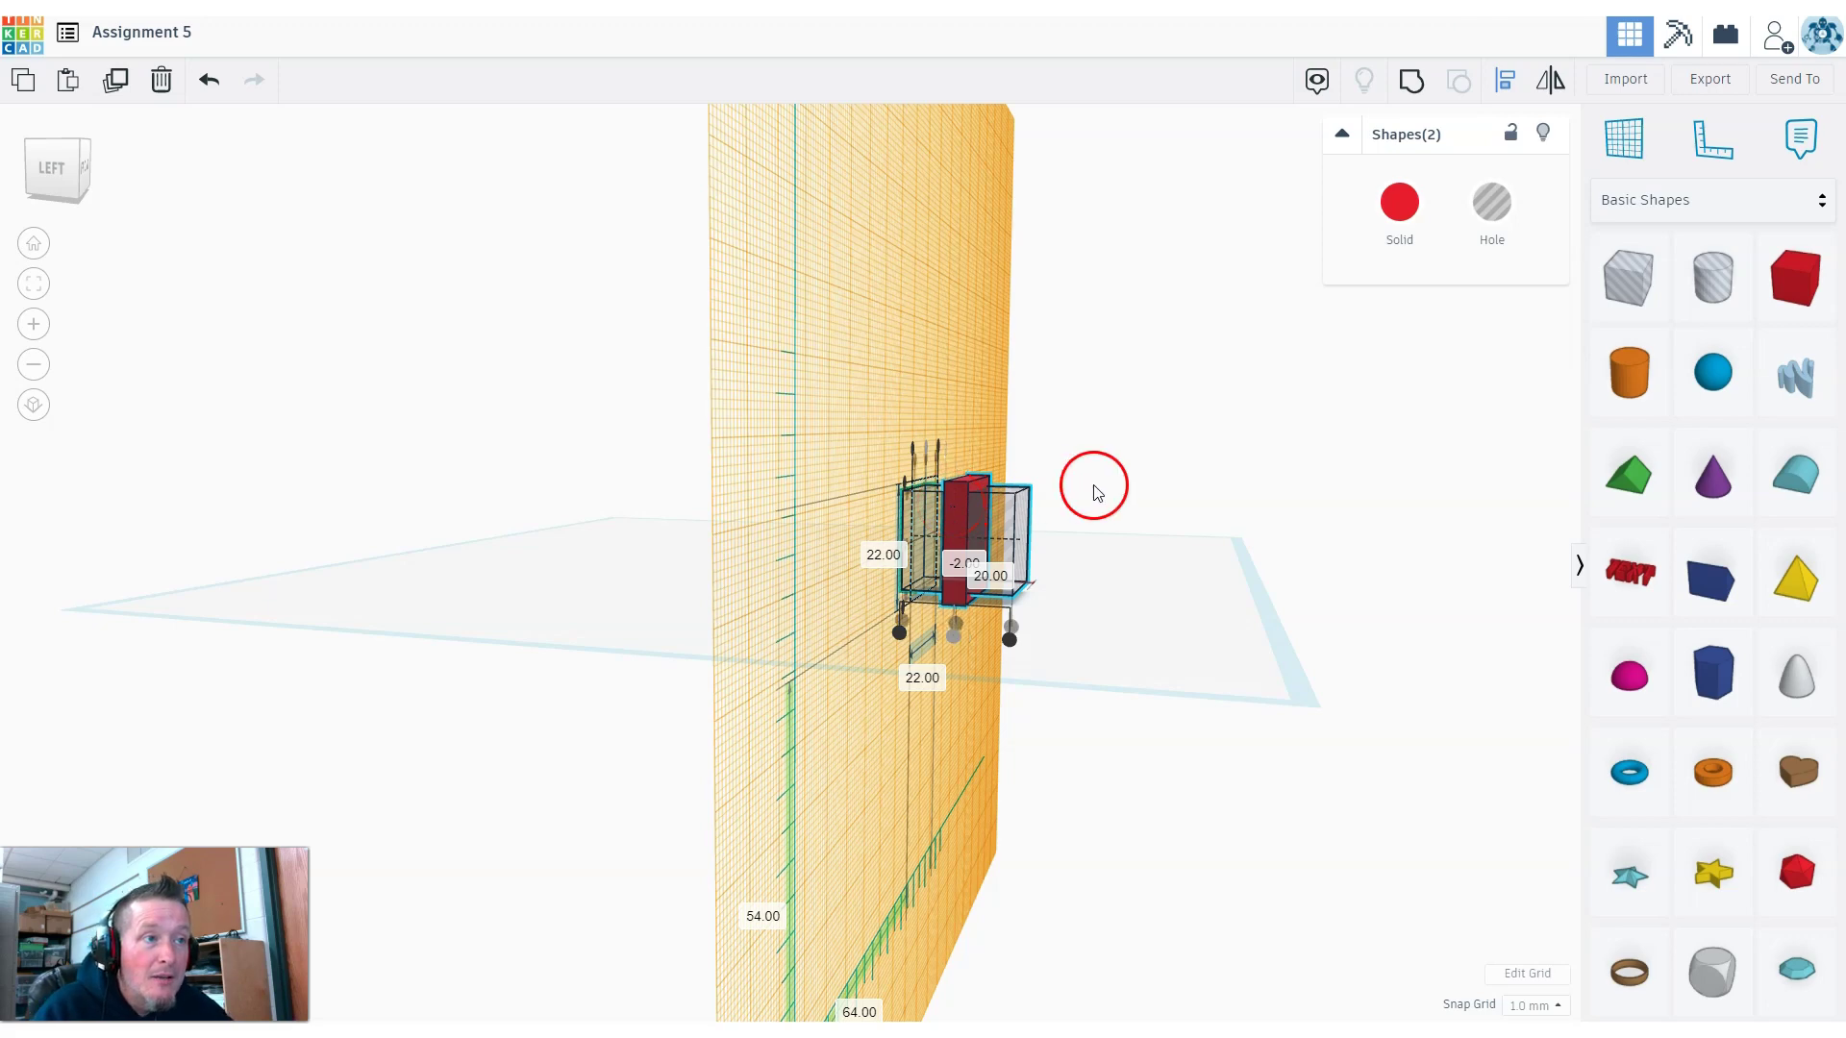
right_click_drag(1174, 506, 894, 590)
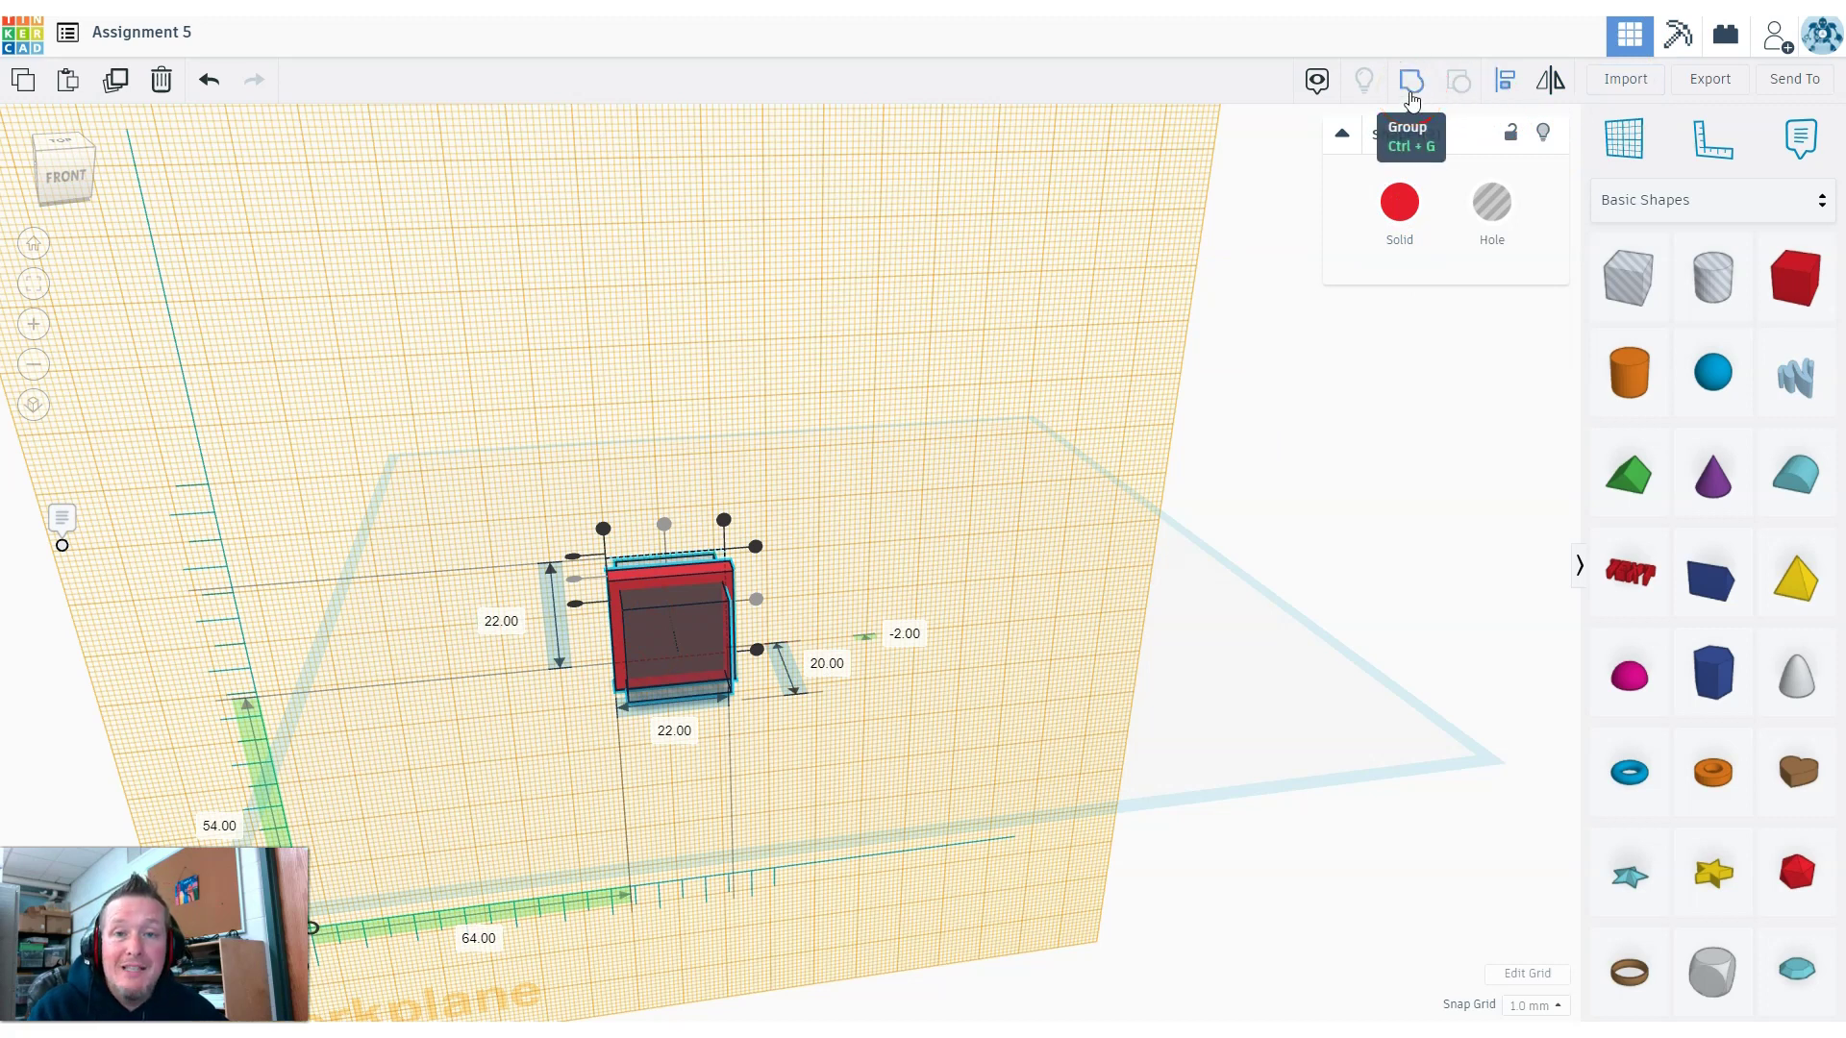
Group the wall and hole into a hollow frame and restore the default flat workplane.
left_click(1410, 93)
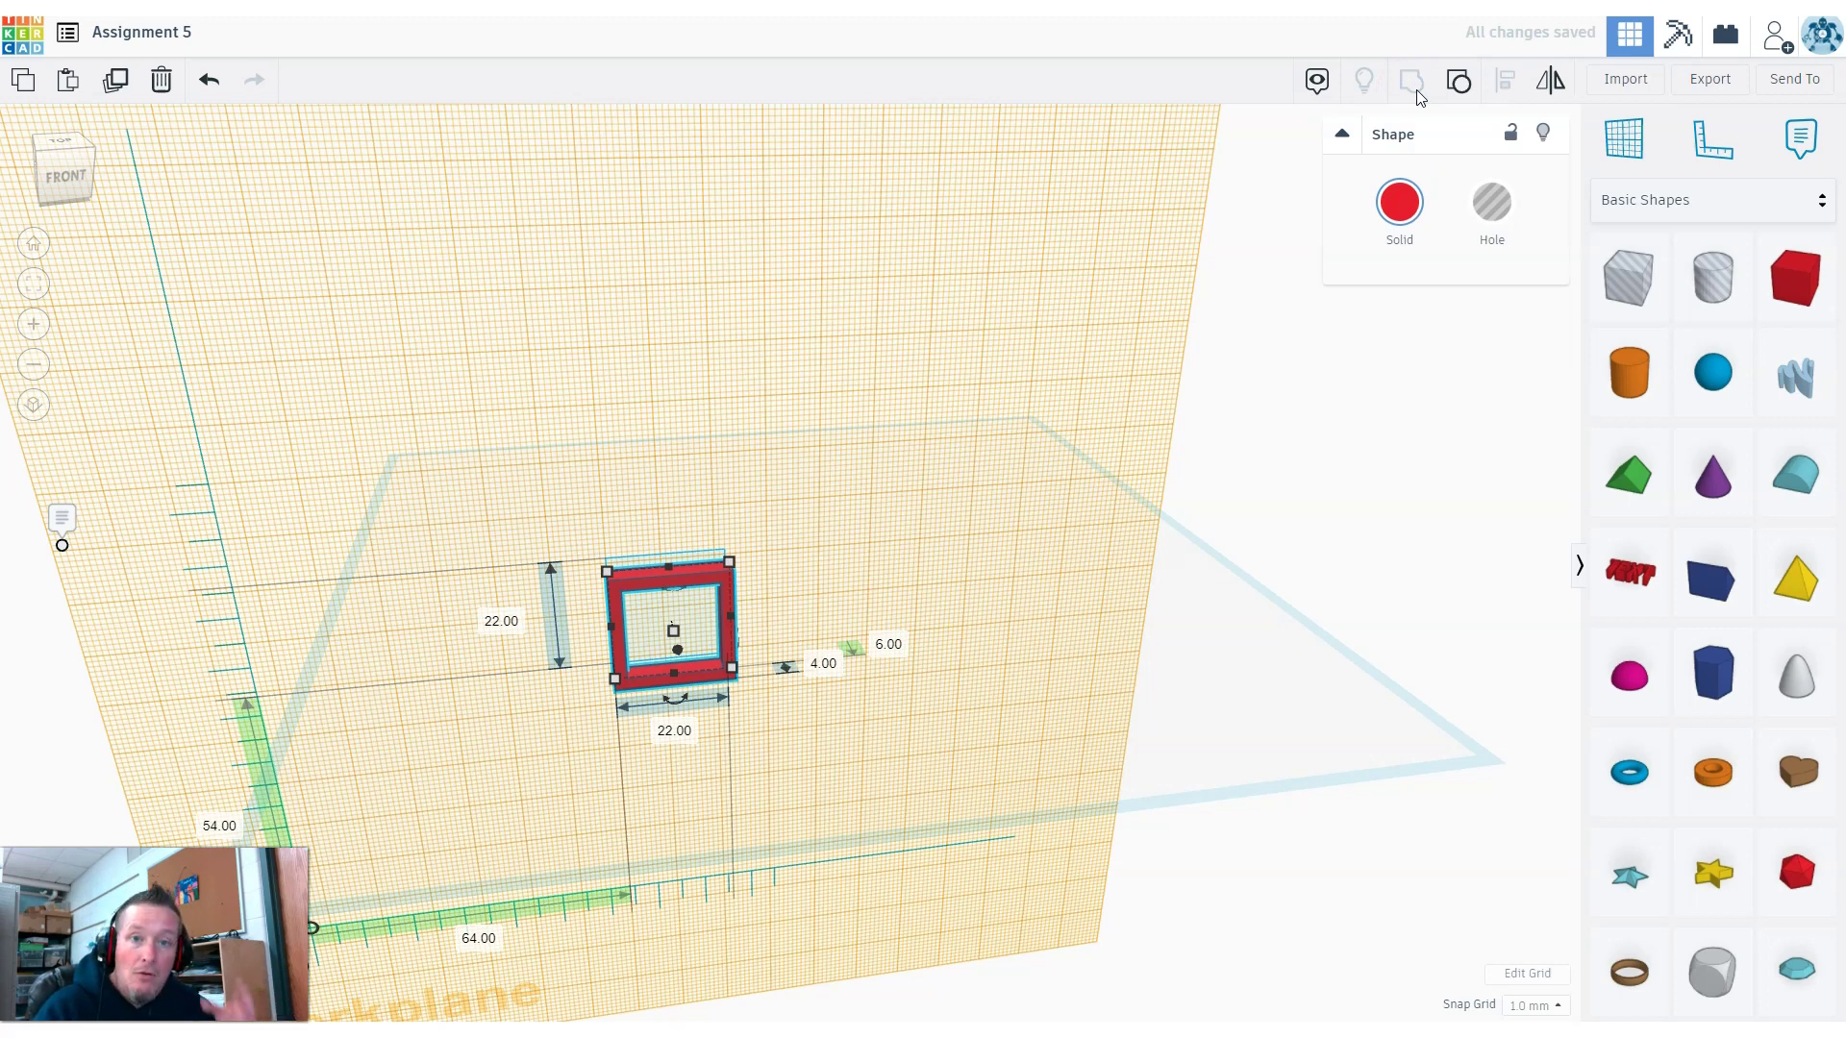
left_click(1623, 140)
left_click(525, 803)
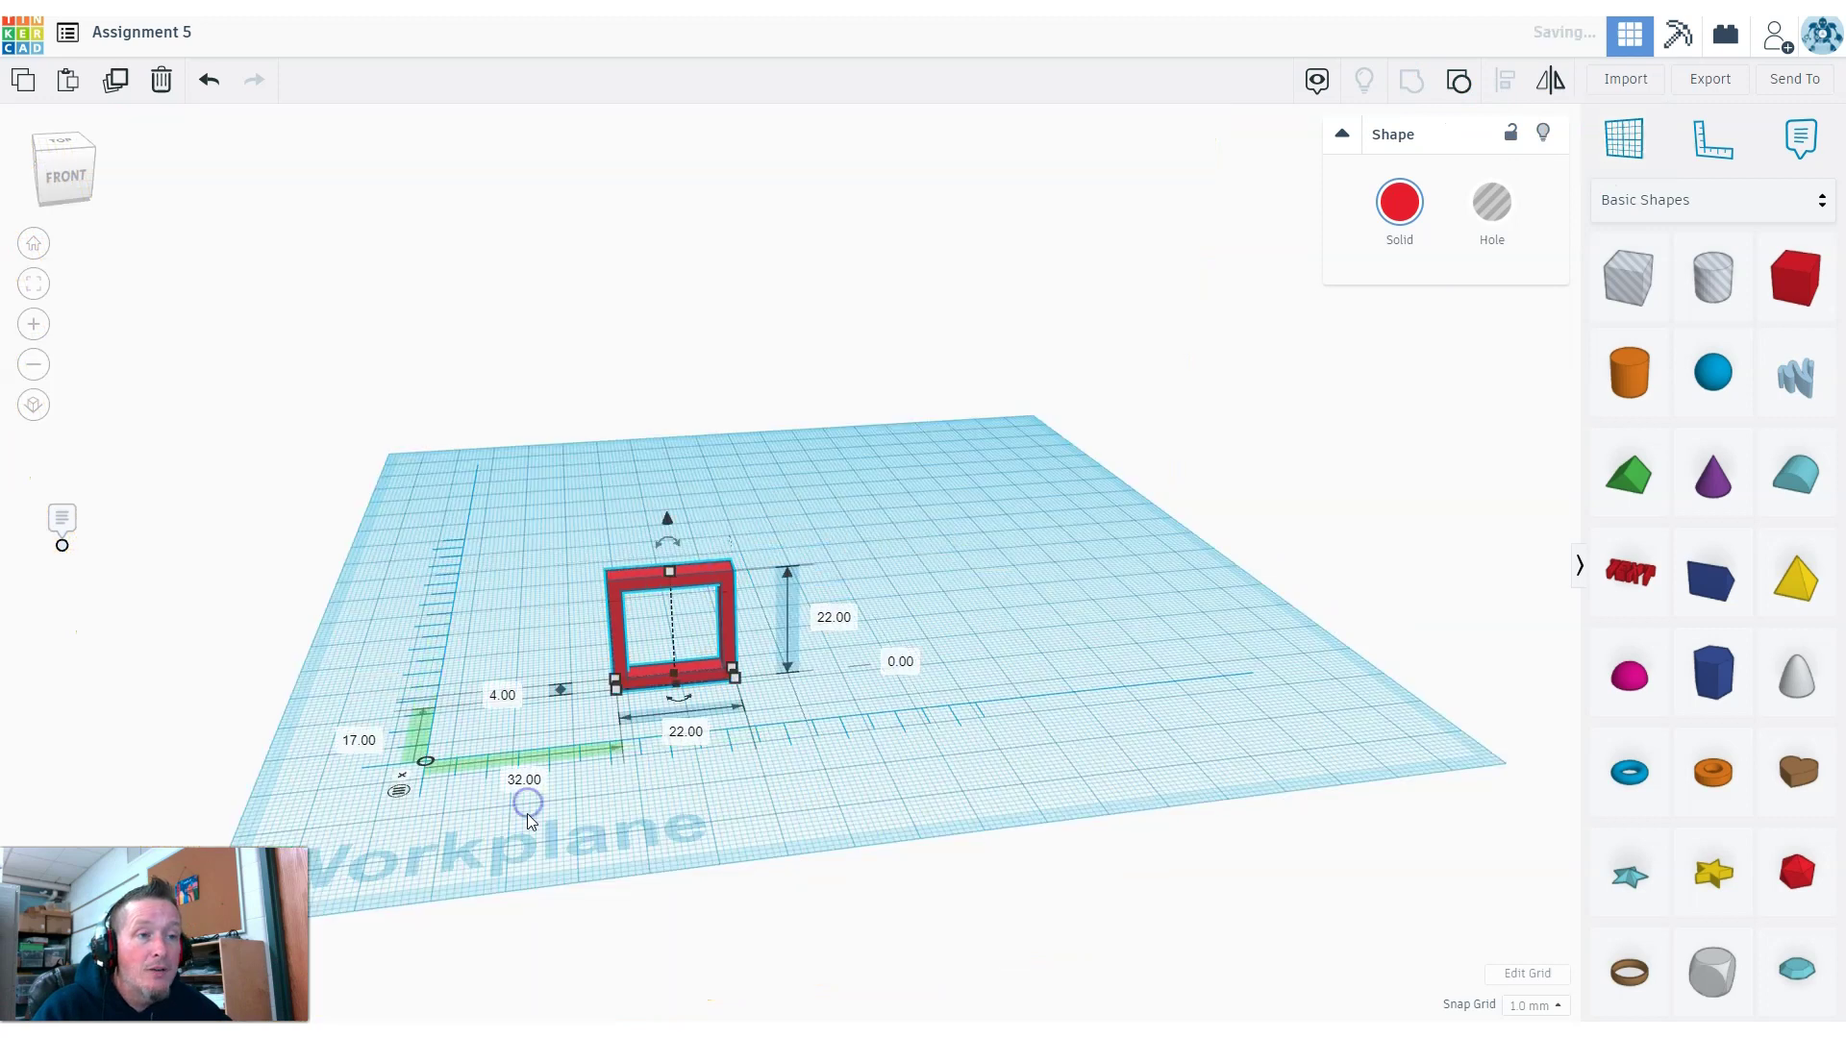
mouse_move(839, 789)
right_mouse_down()
mouse_move(849, 734)
mouse_move(857, 759)
right_mouse_up()
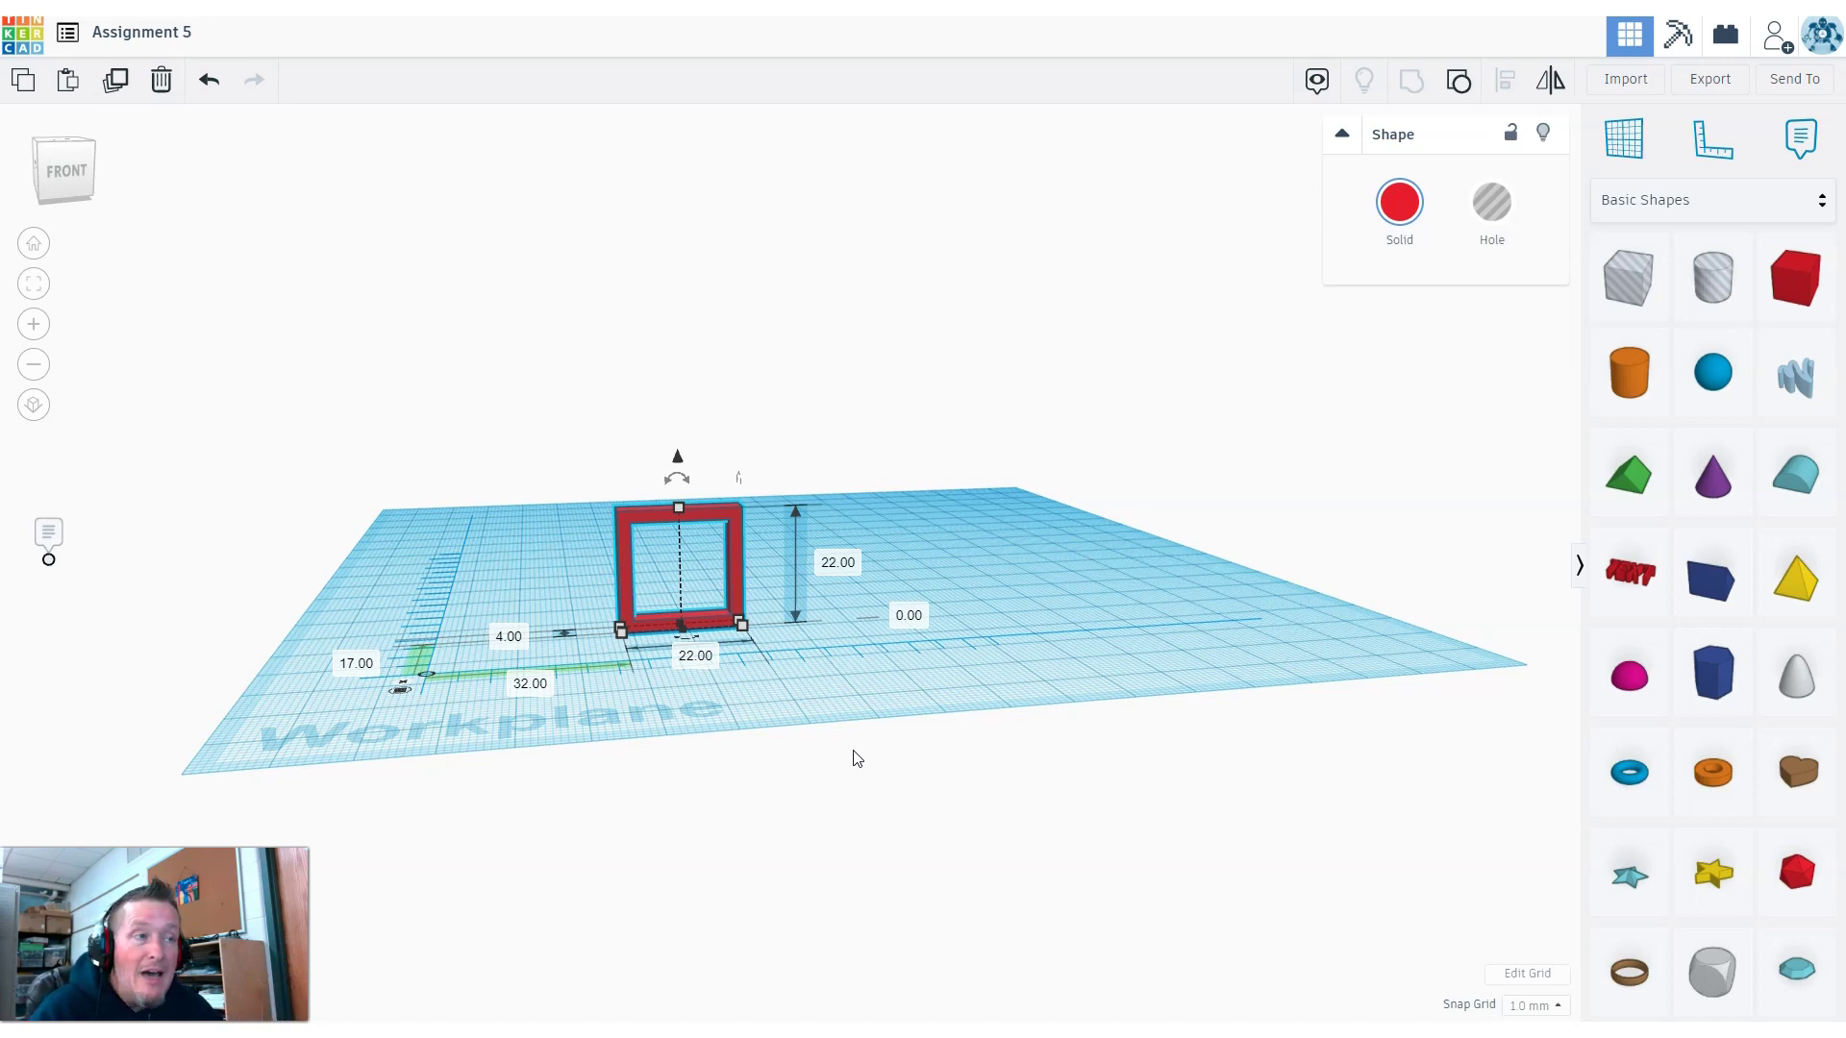
left_click(1387, 245)
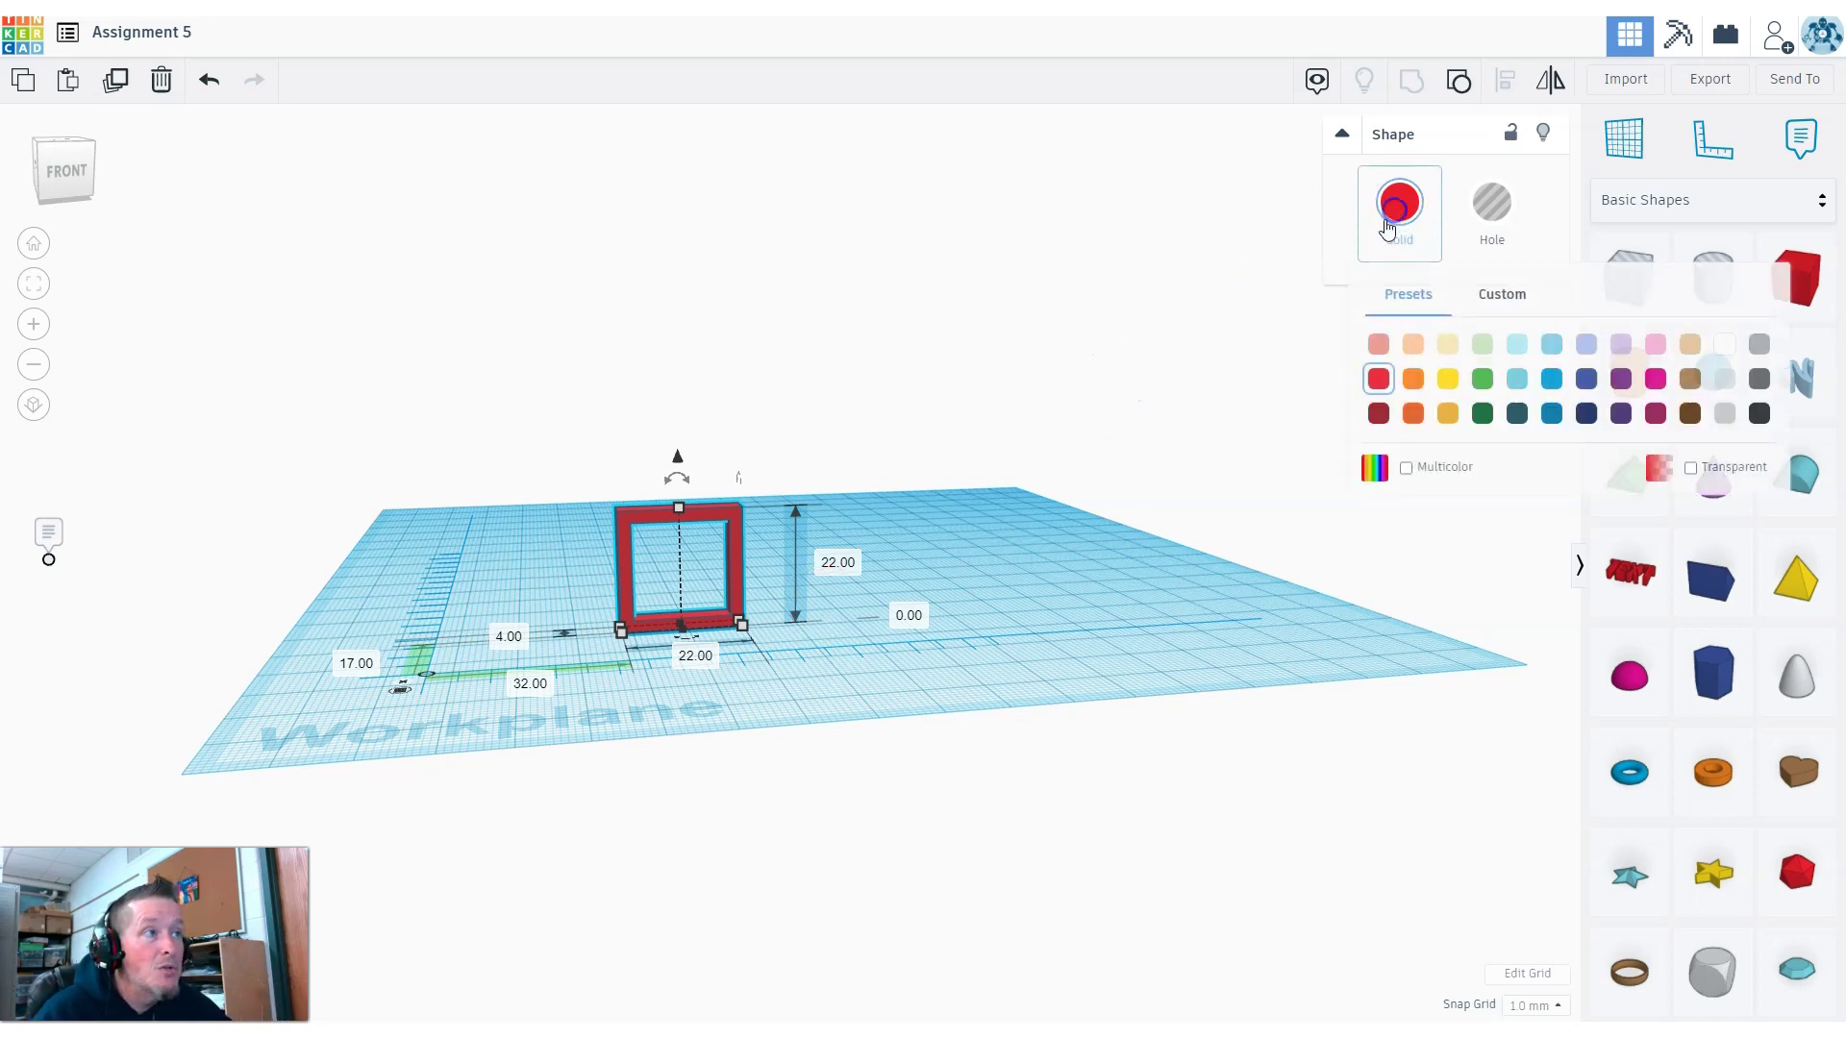
Colour the square frame white.
left_click(1724, 343)
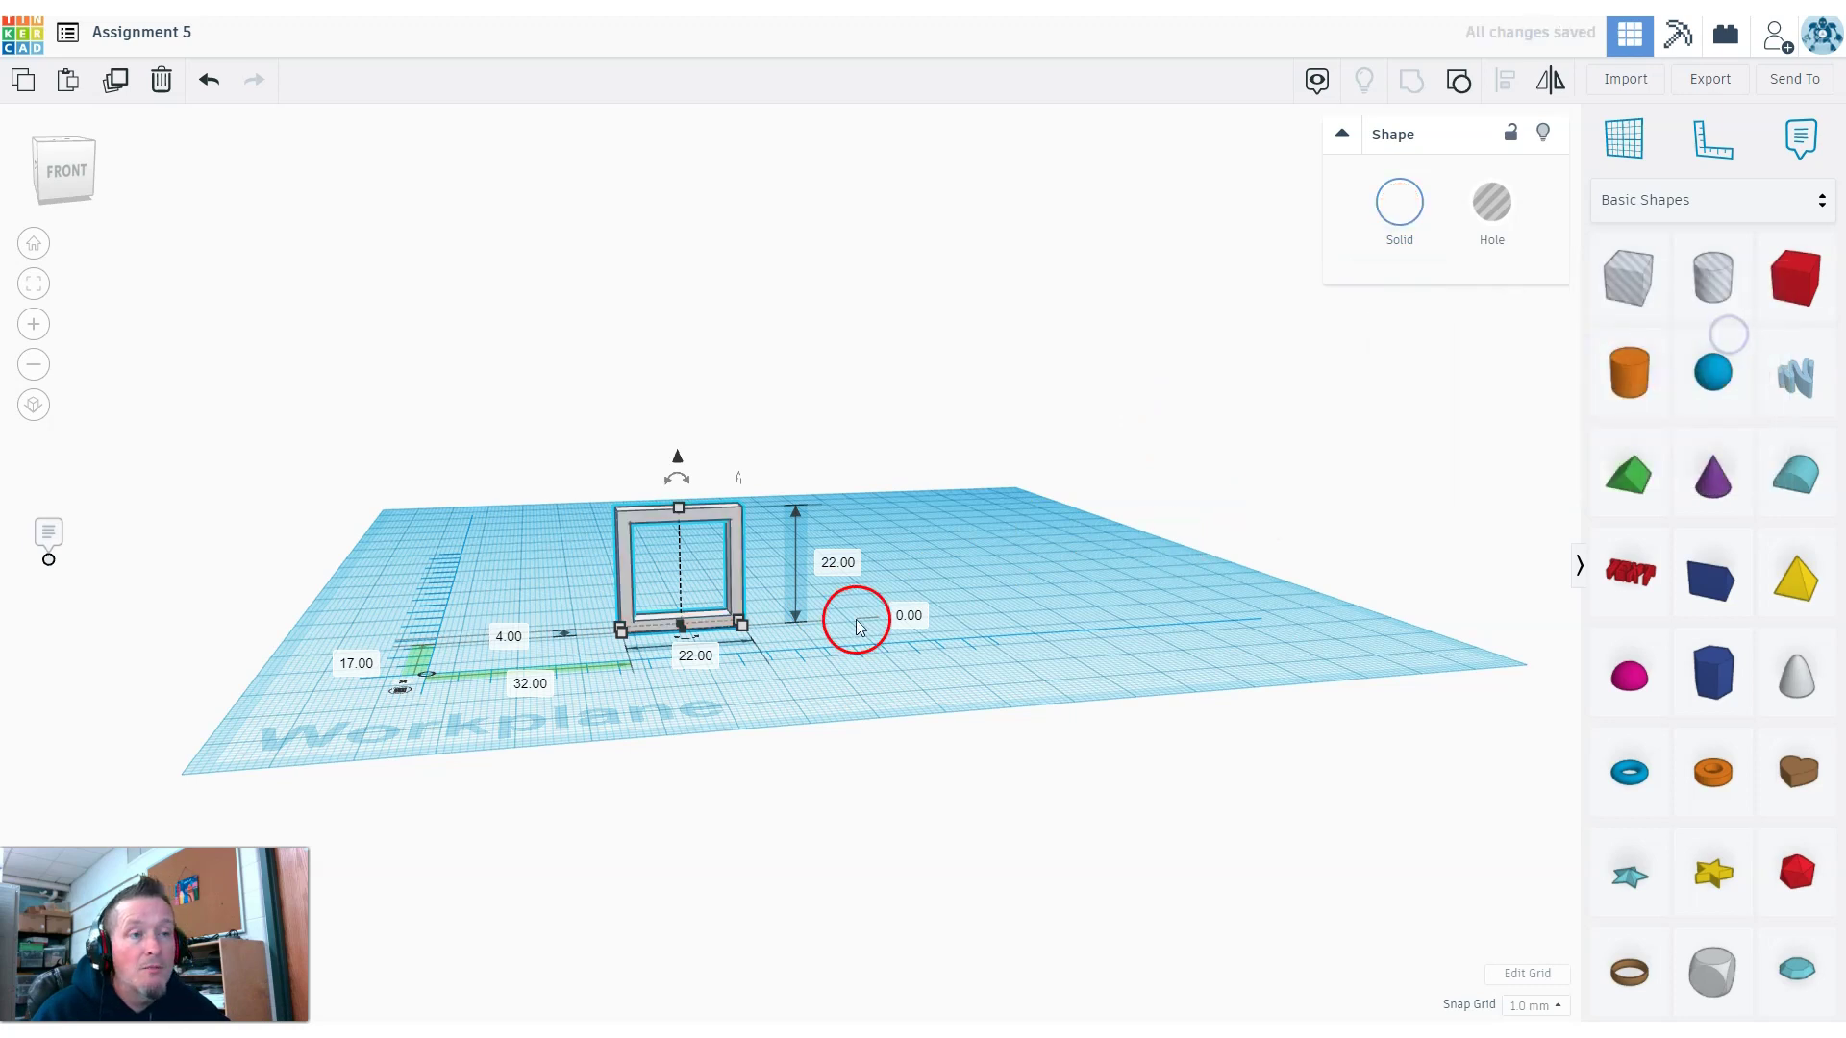
left_click(774, 661)
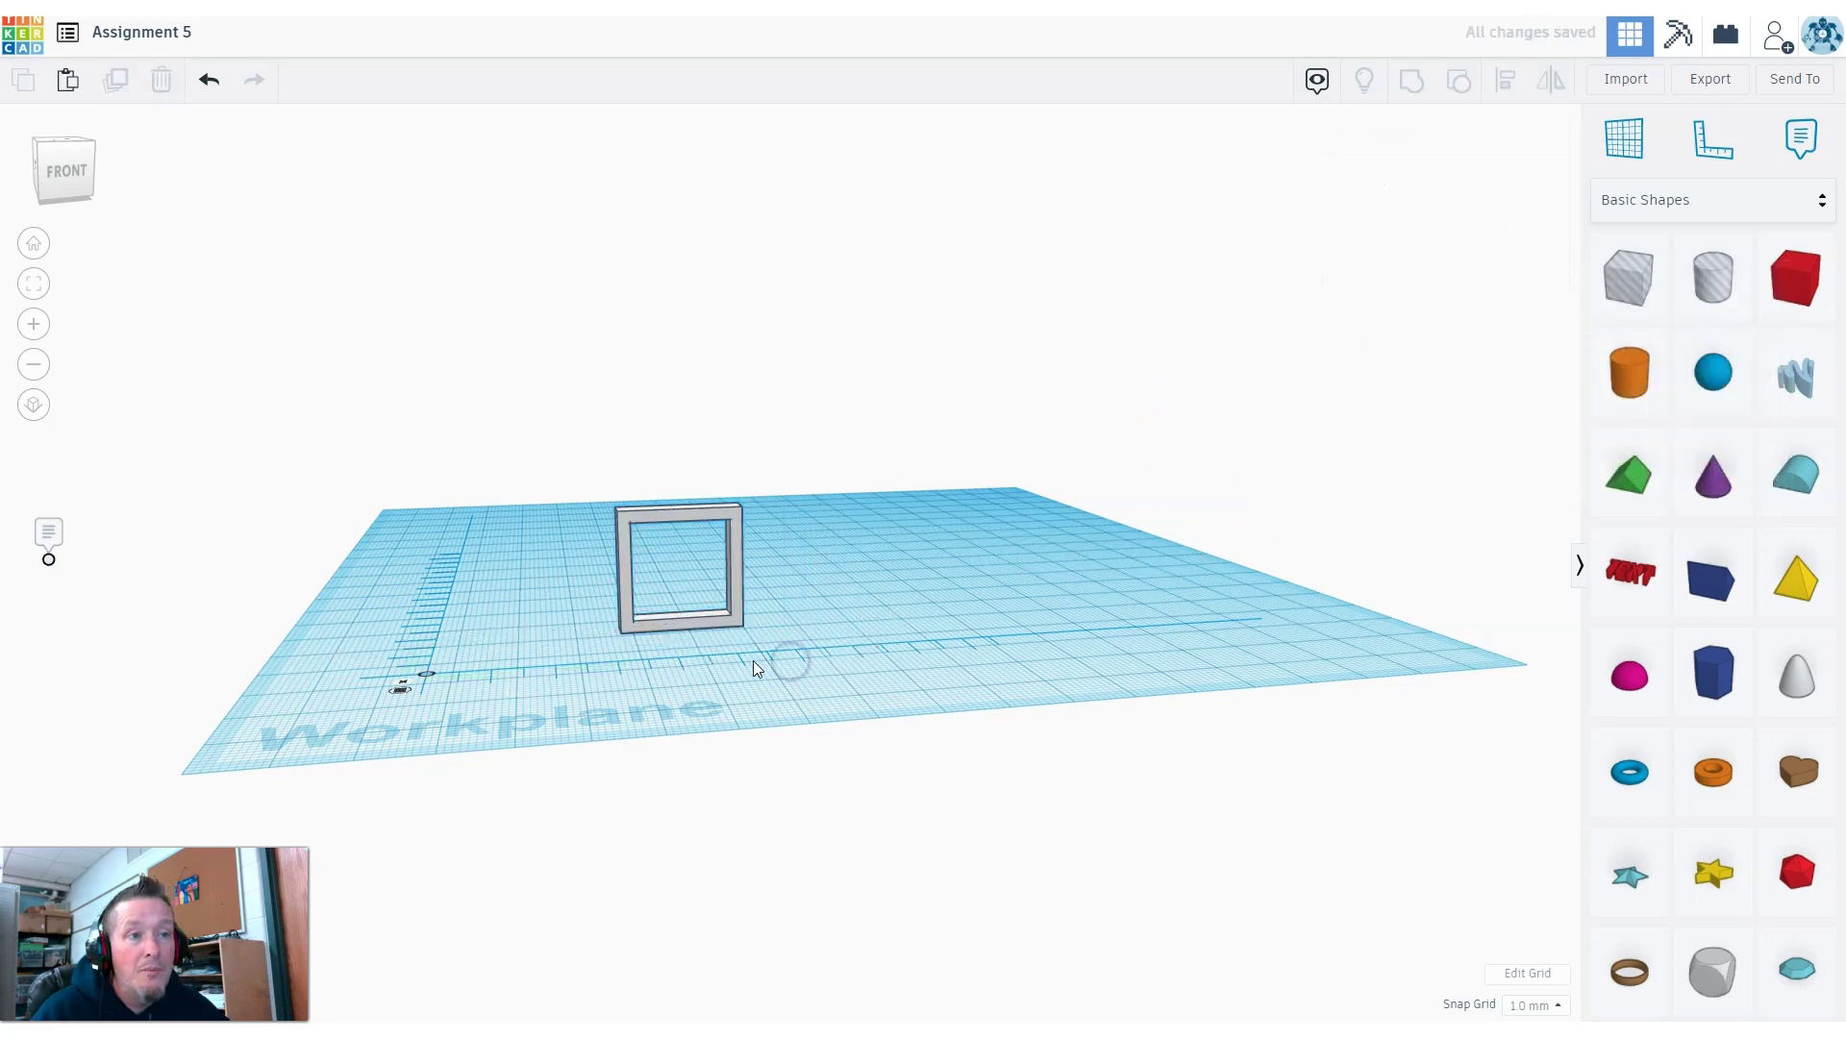
left_click(660, 625)
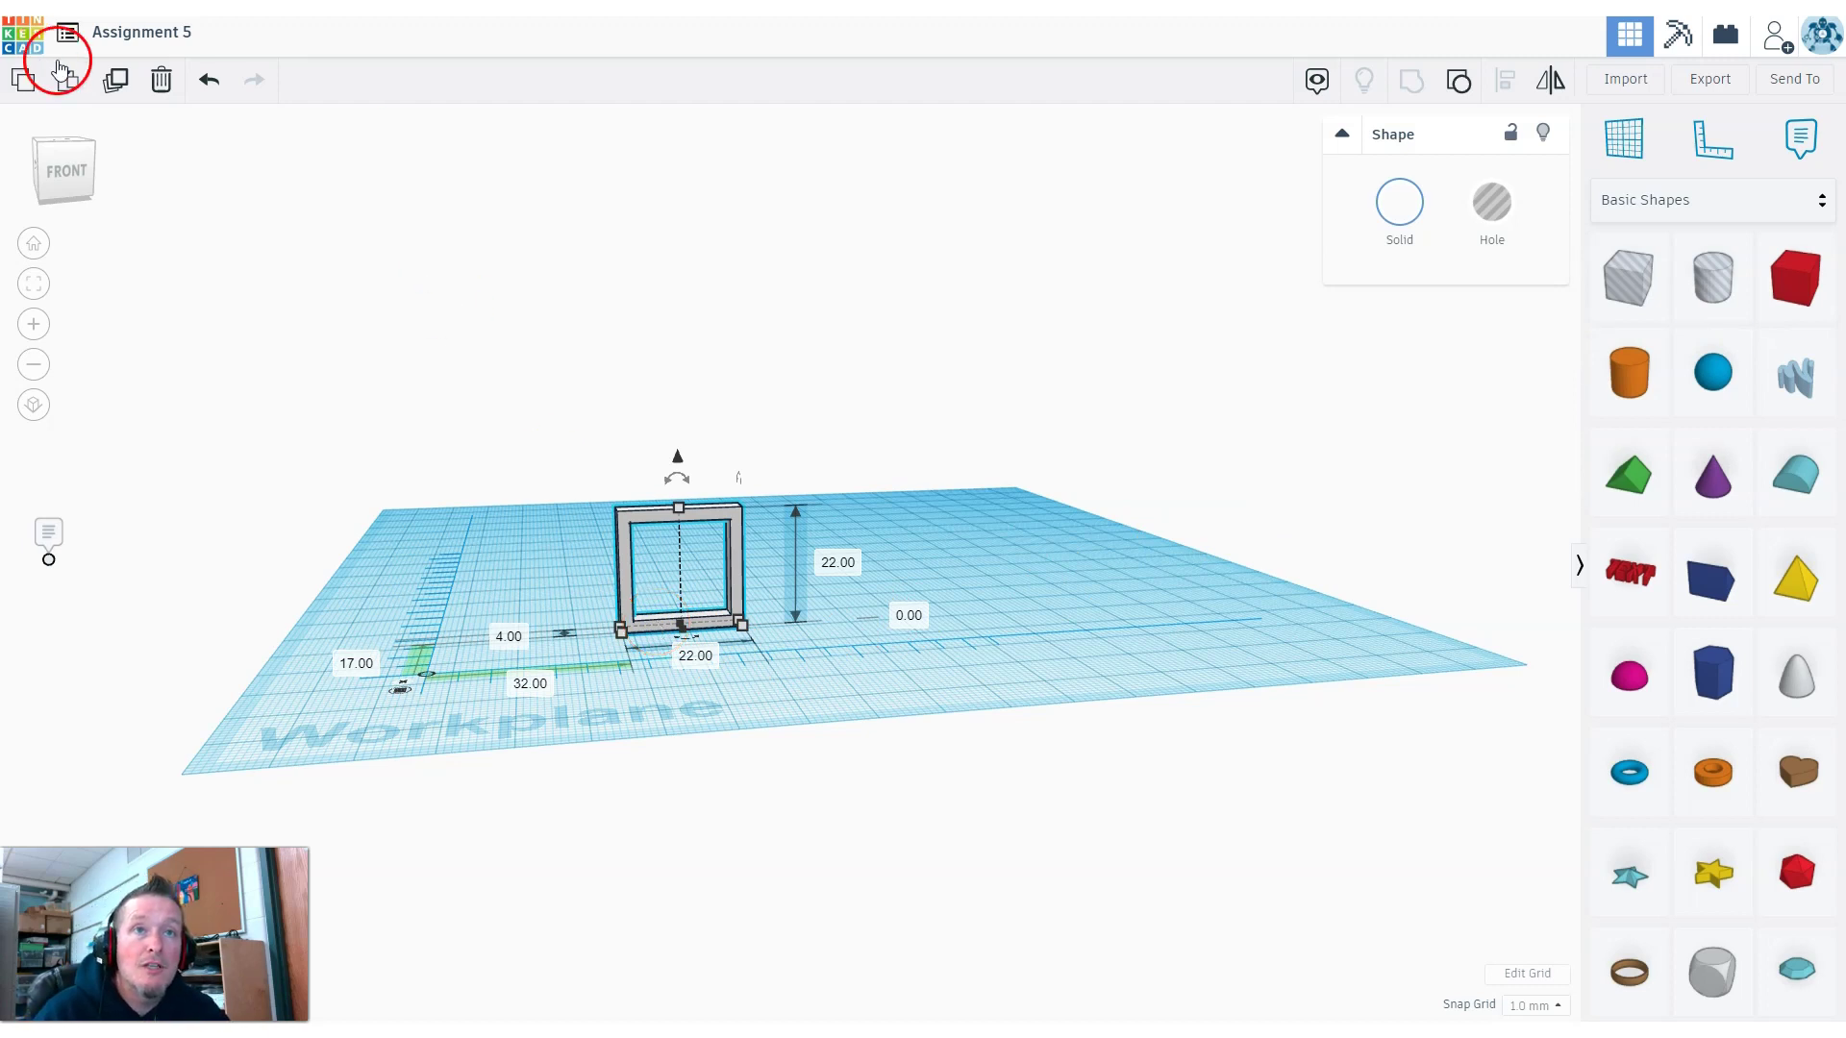
Duplicate the frame and raise the copy to a 22 mm elevation.
left_click(136, 87)
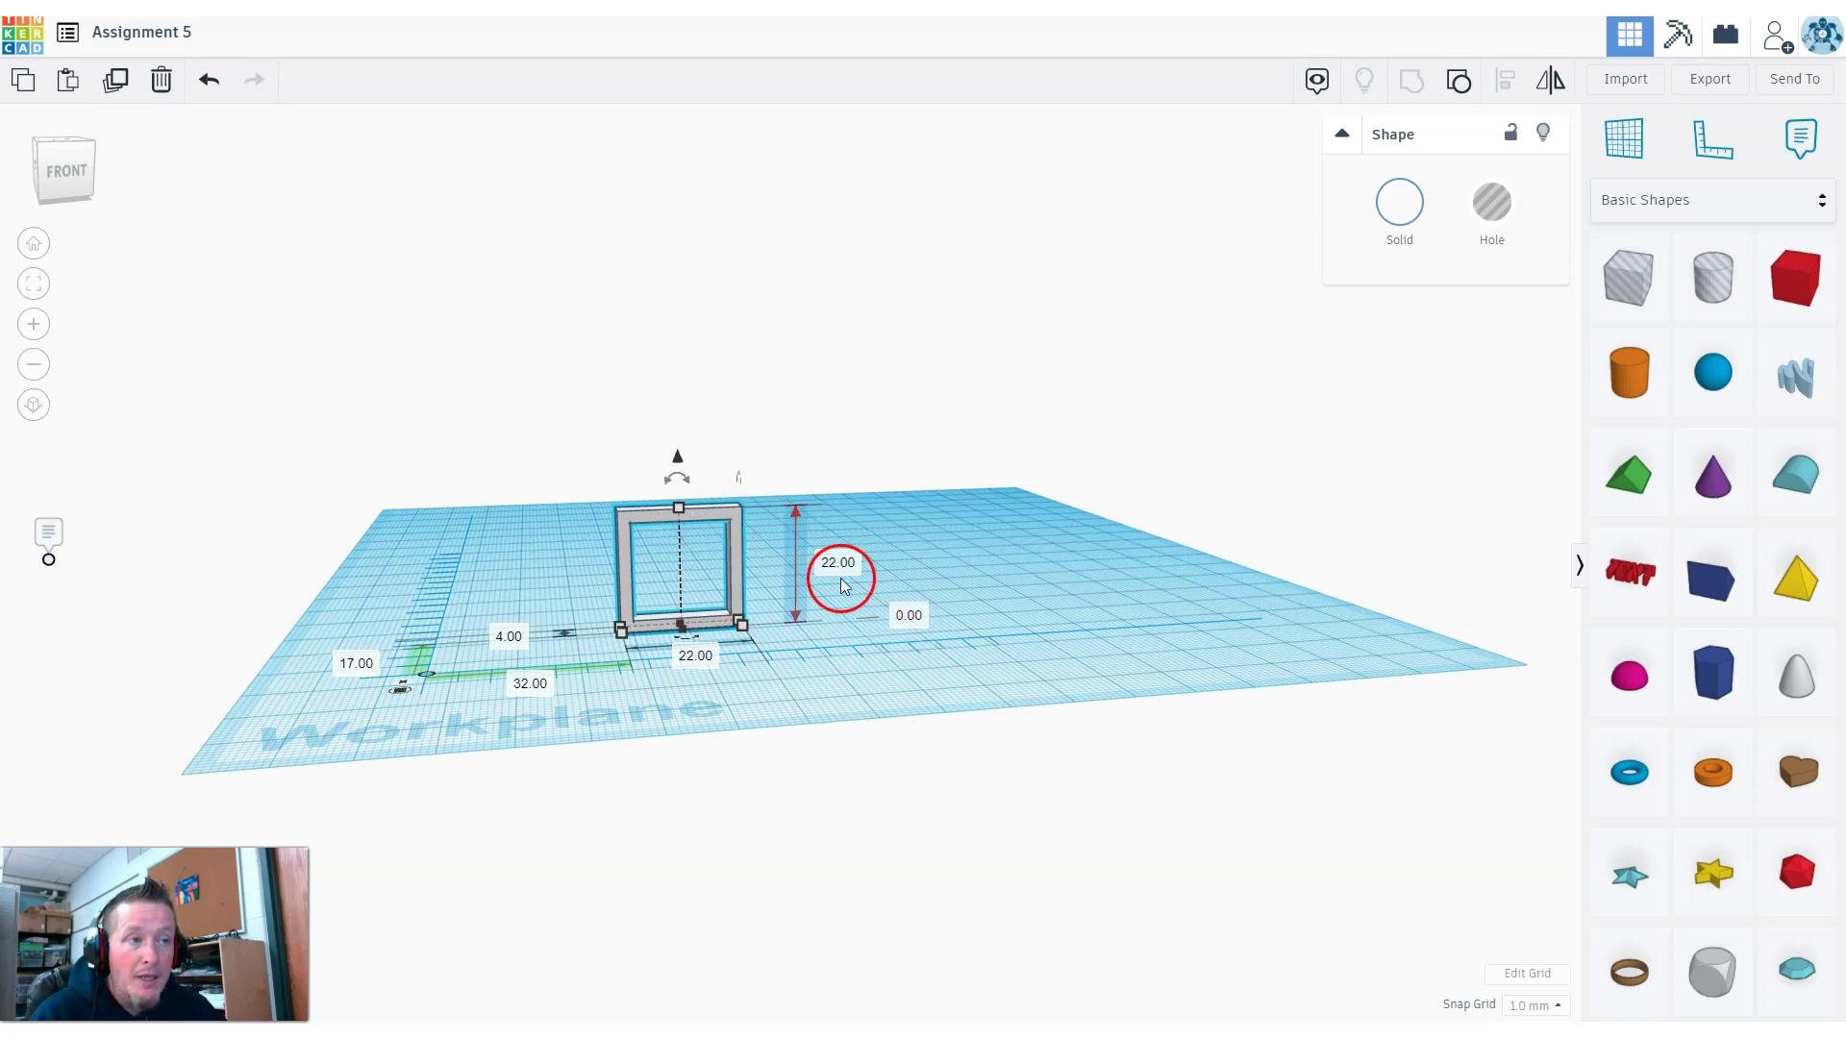
left_click(908, 617)
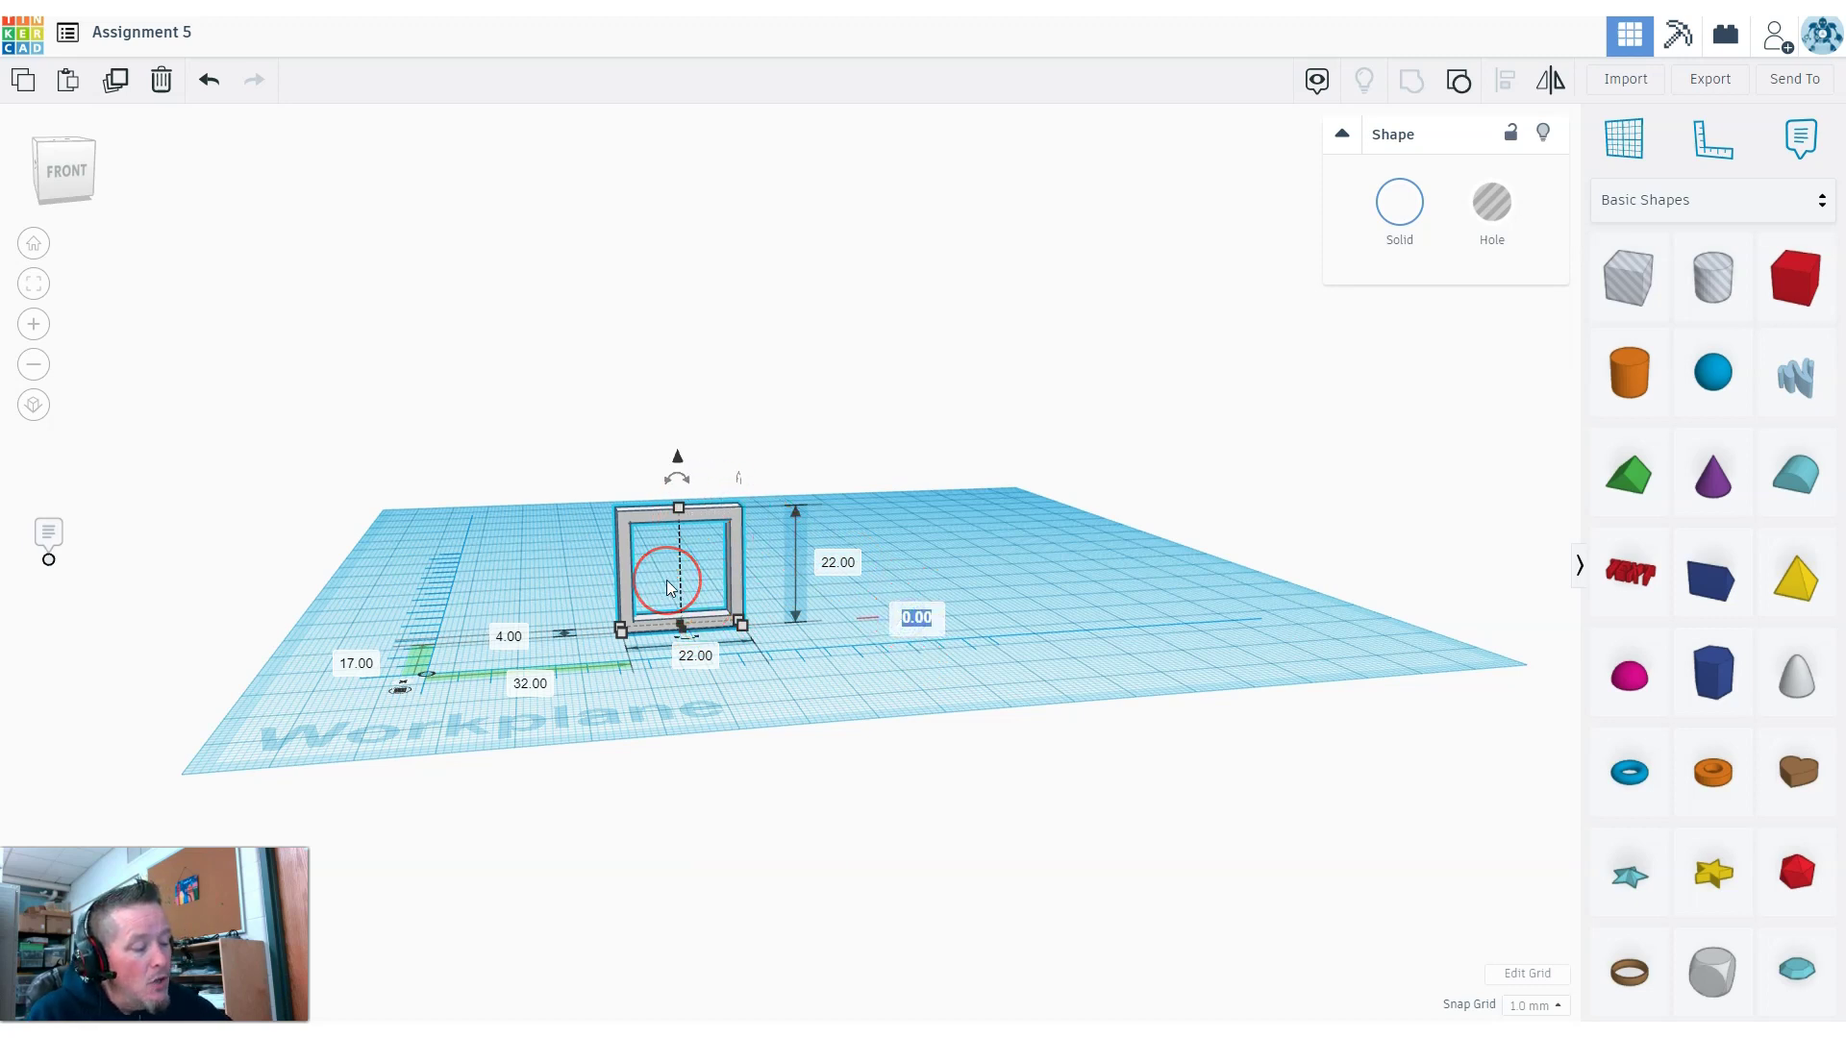
type("22")
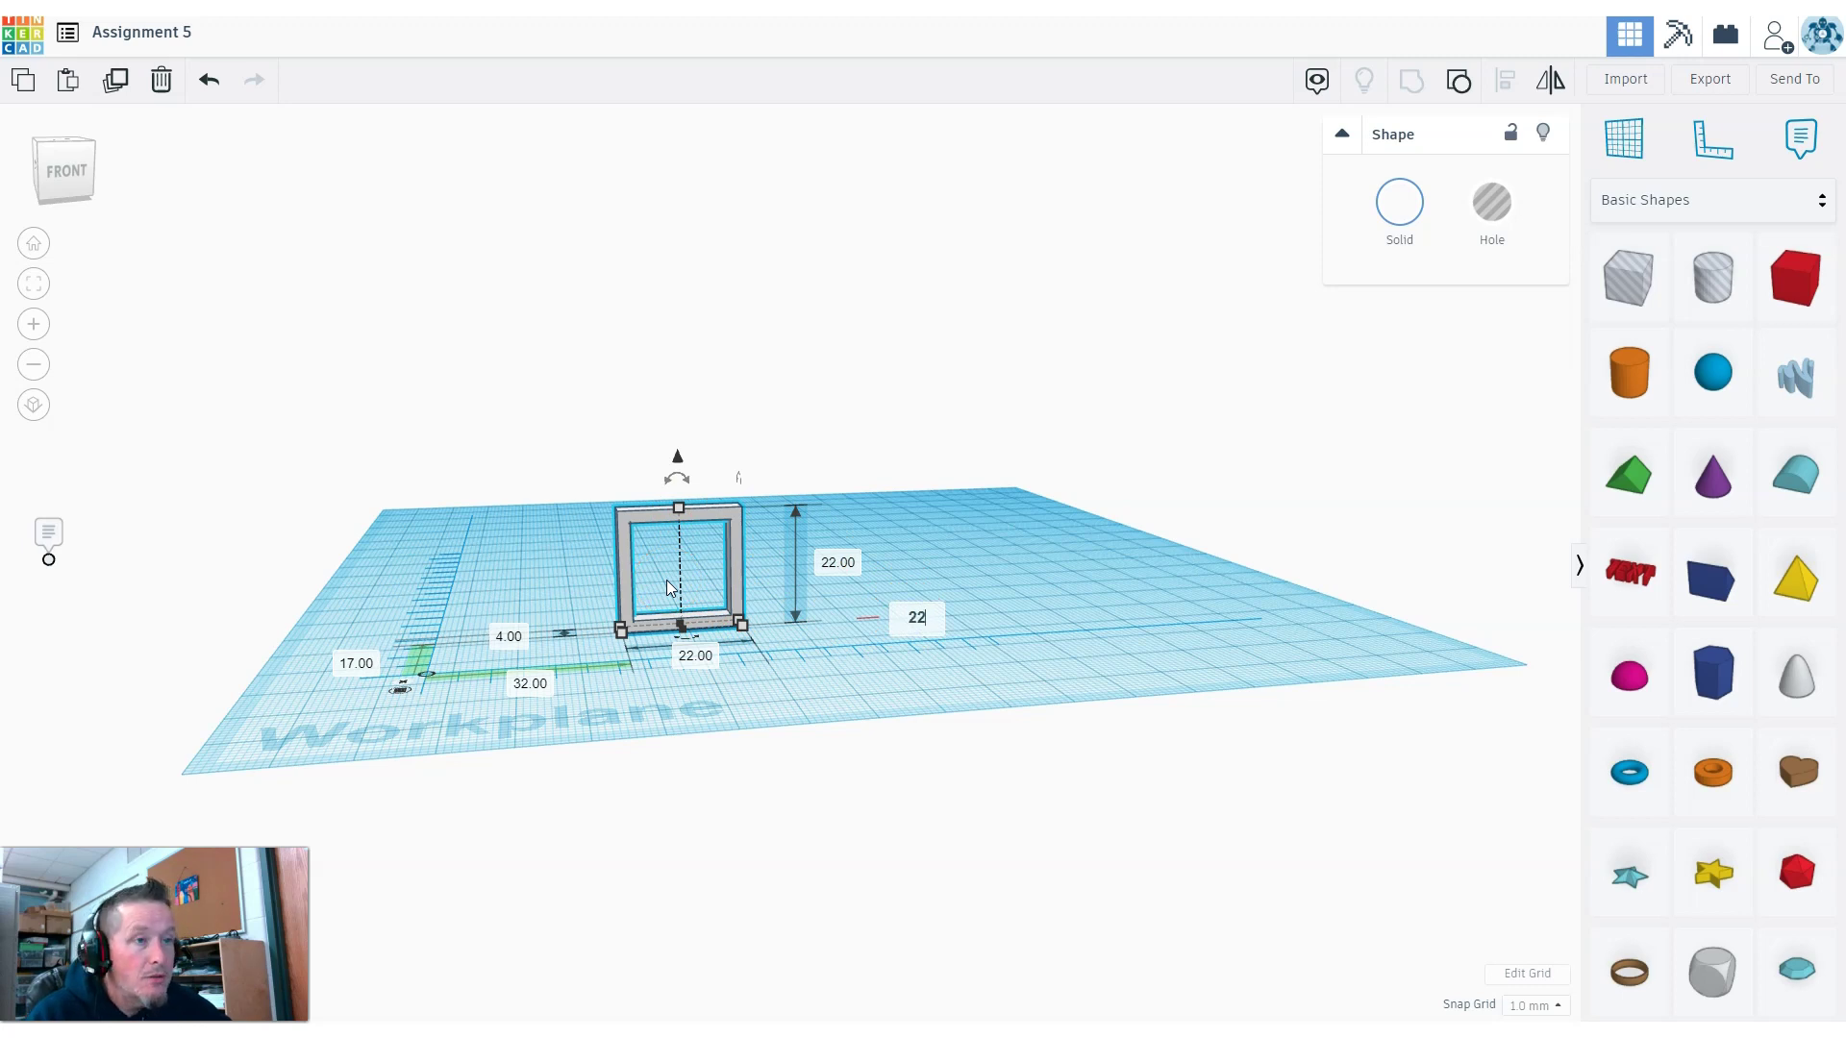
key("Return")
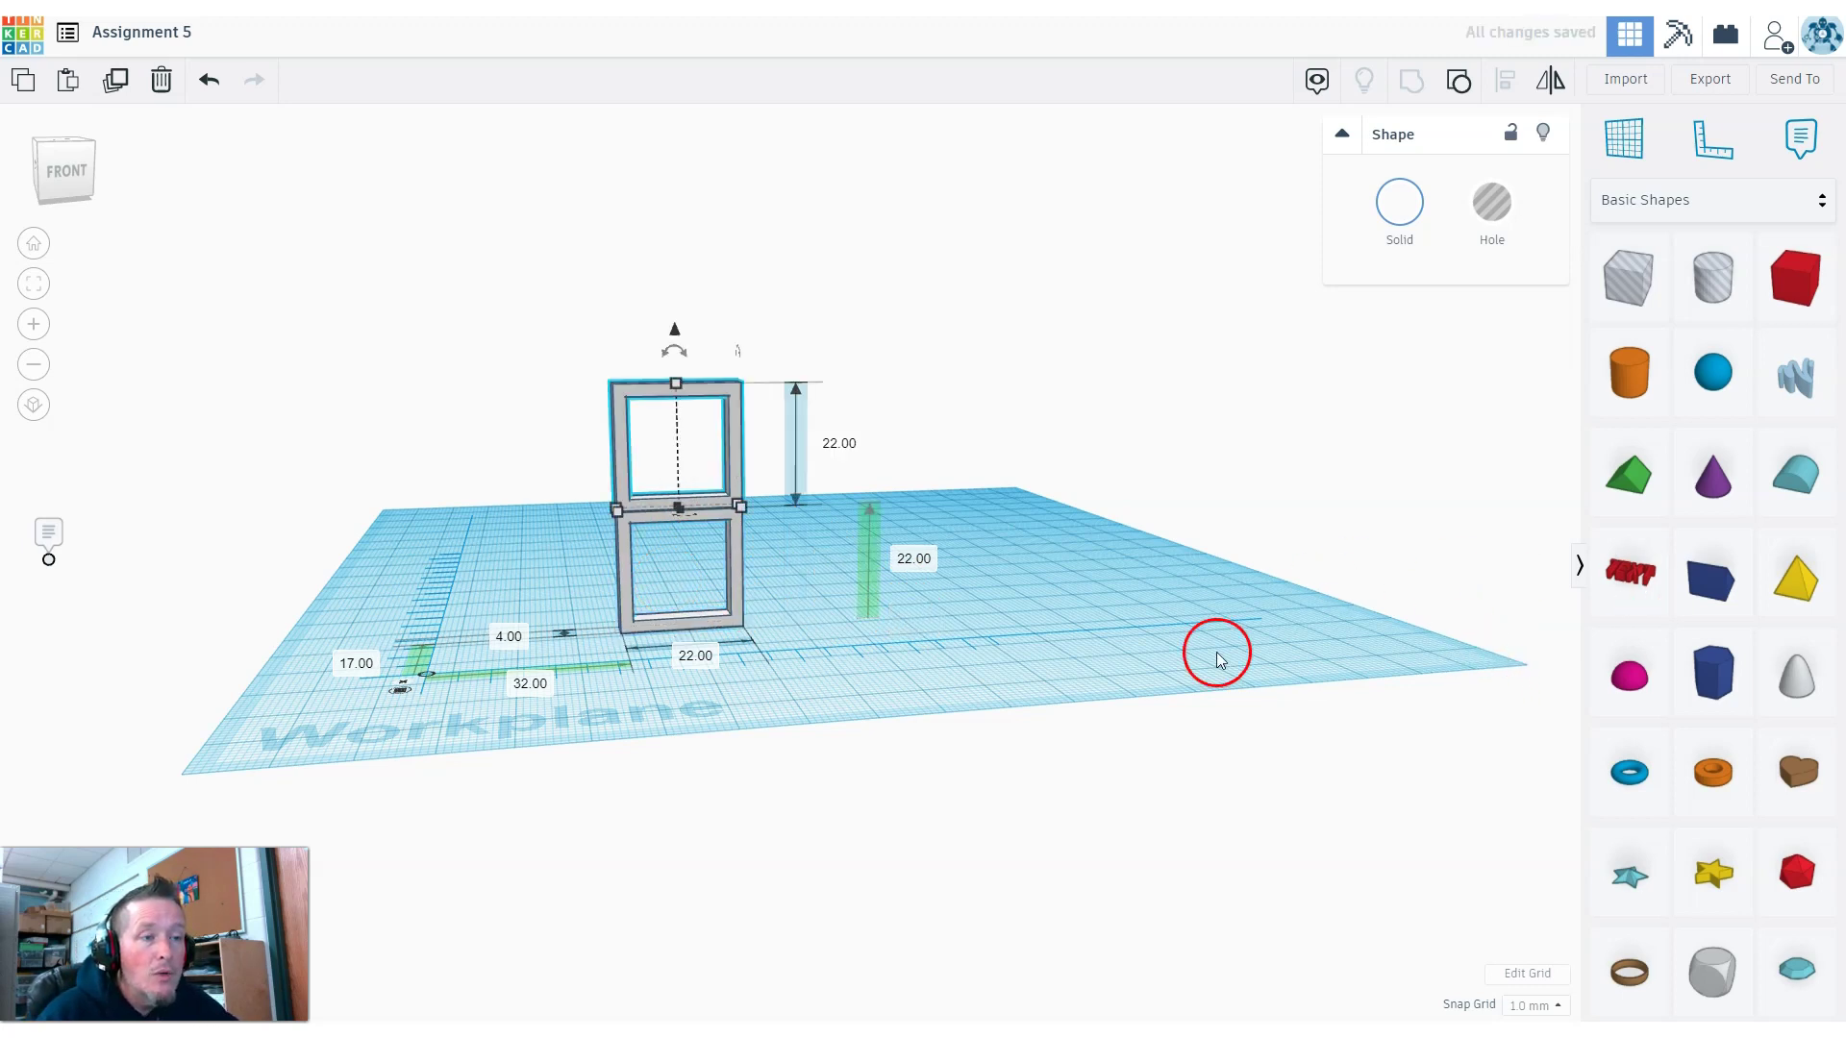
right_click_drag(931, 701, 1154, 682)
right_click_drag(886, 639, 667, 671)
scroll(844, 579, "up", 5)
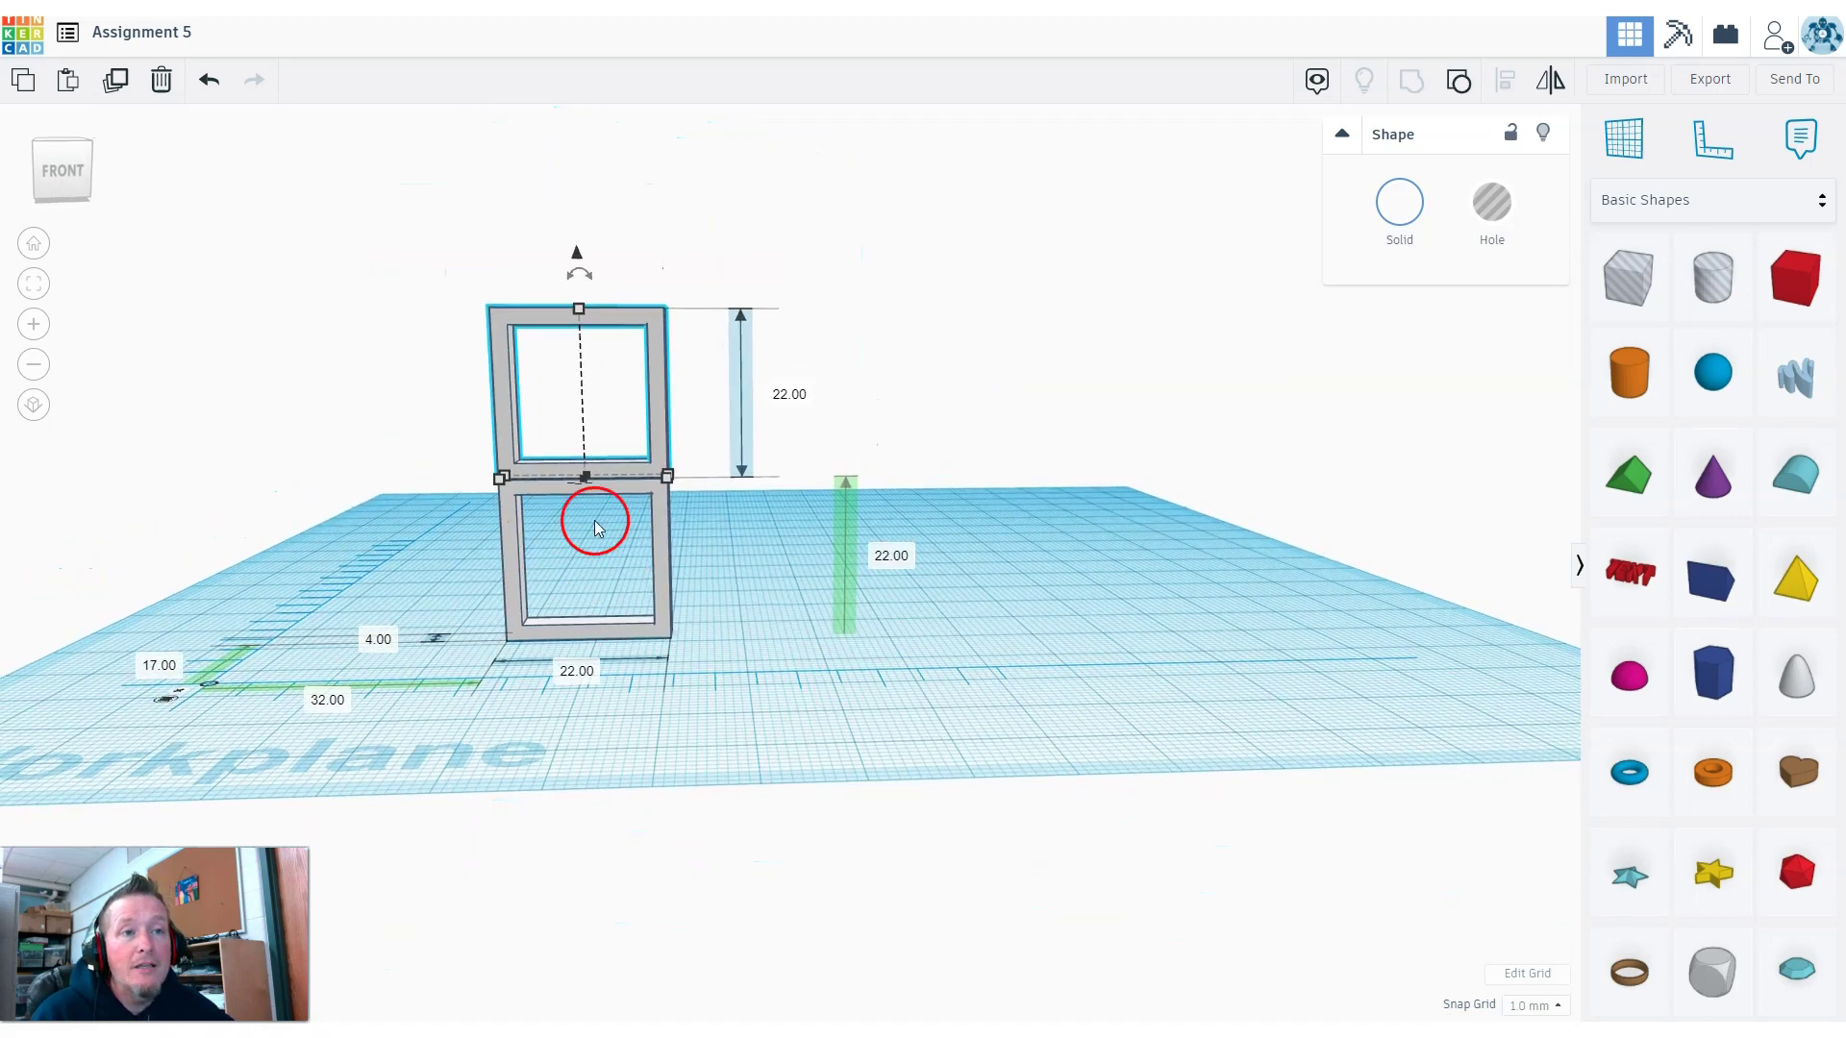
Select both stacked white frames and line them up with the Align tool.
left_click_drag(427, 327, 568, 573)
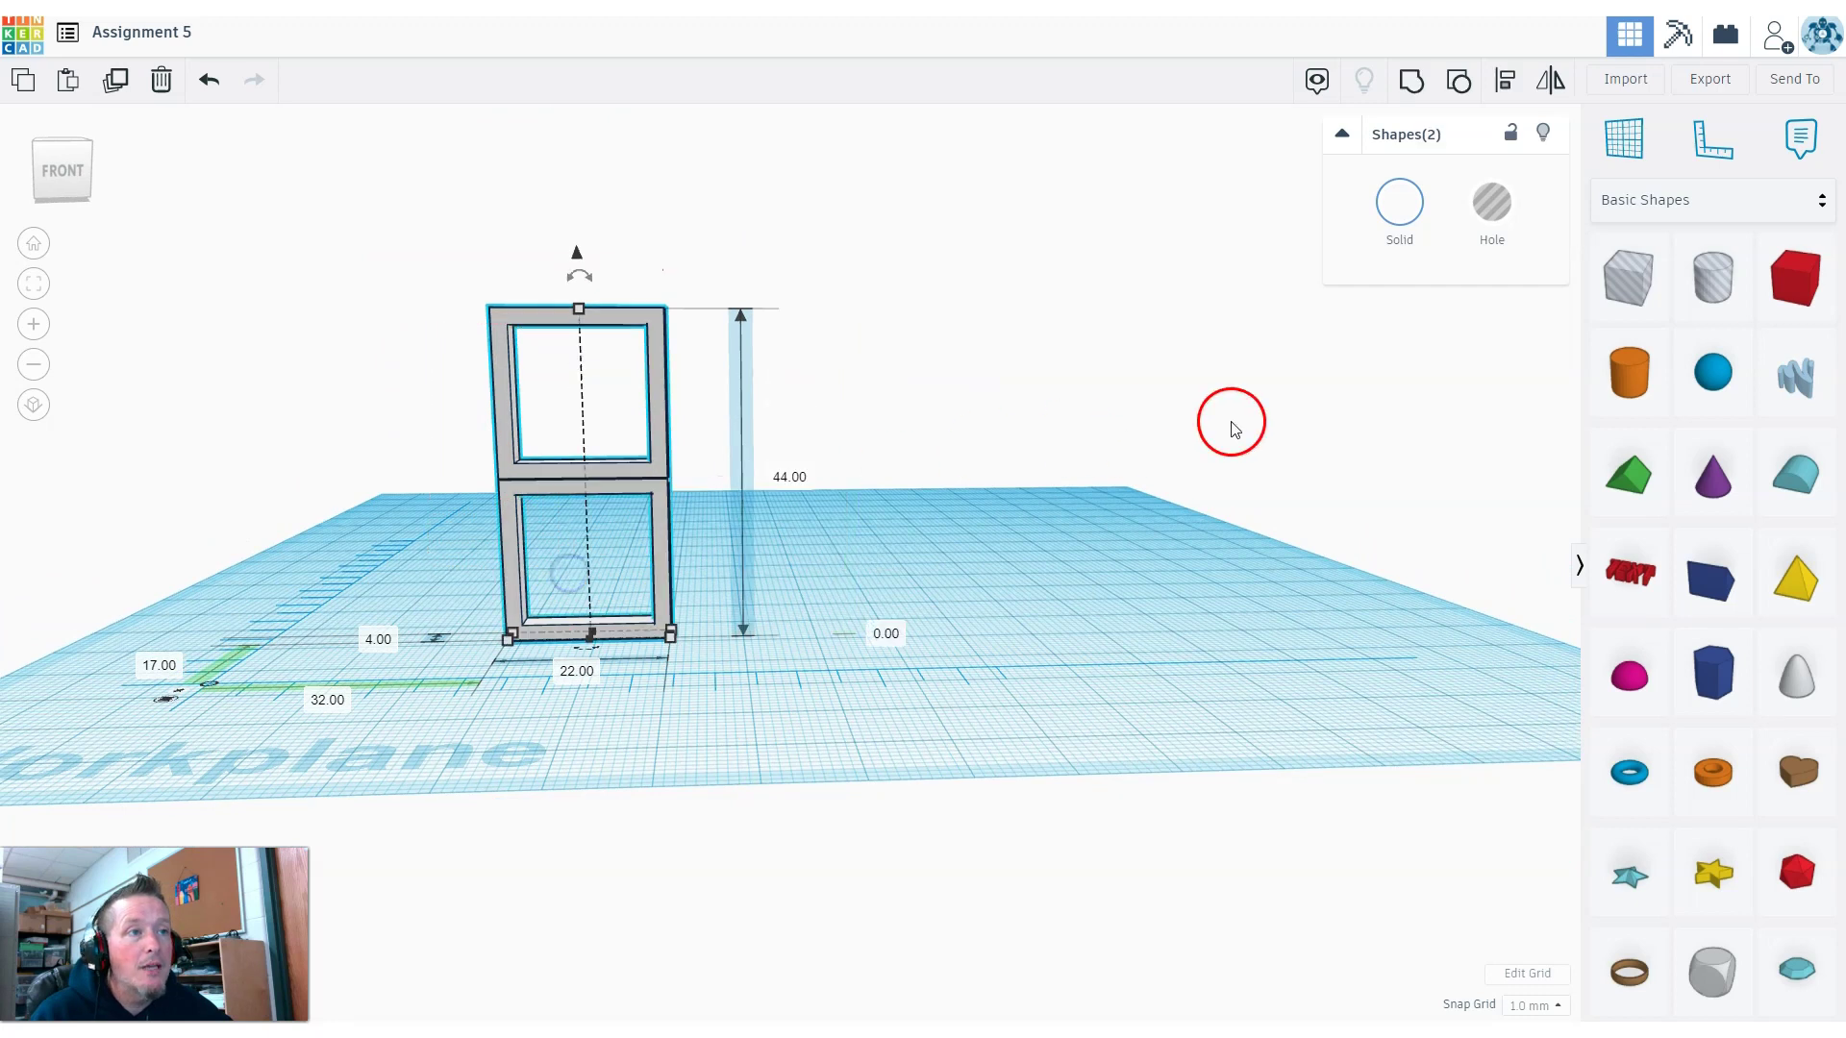
left_click(1504, 82)
left_click(608, 642)
right_click_drag(609, 642, 770, 762)
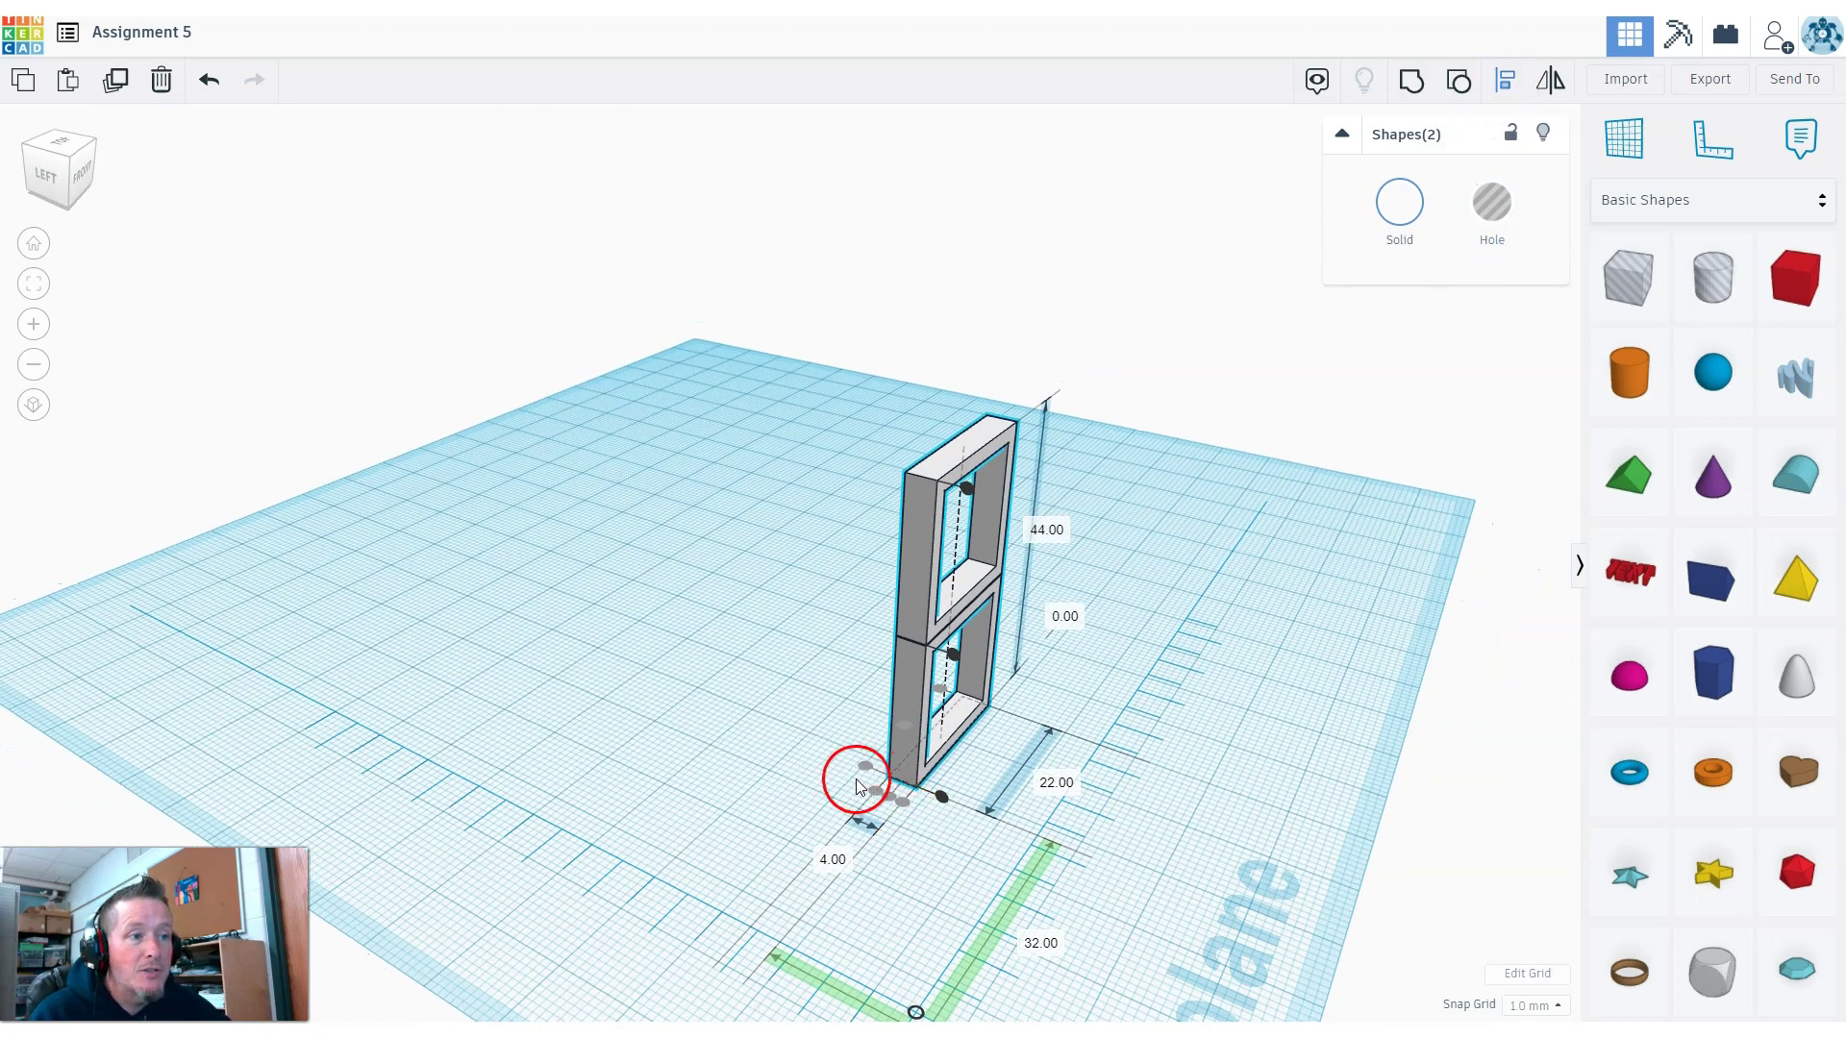
right_click_drag(1080, 898, 890, 862)
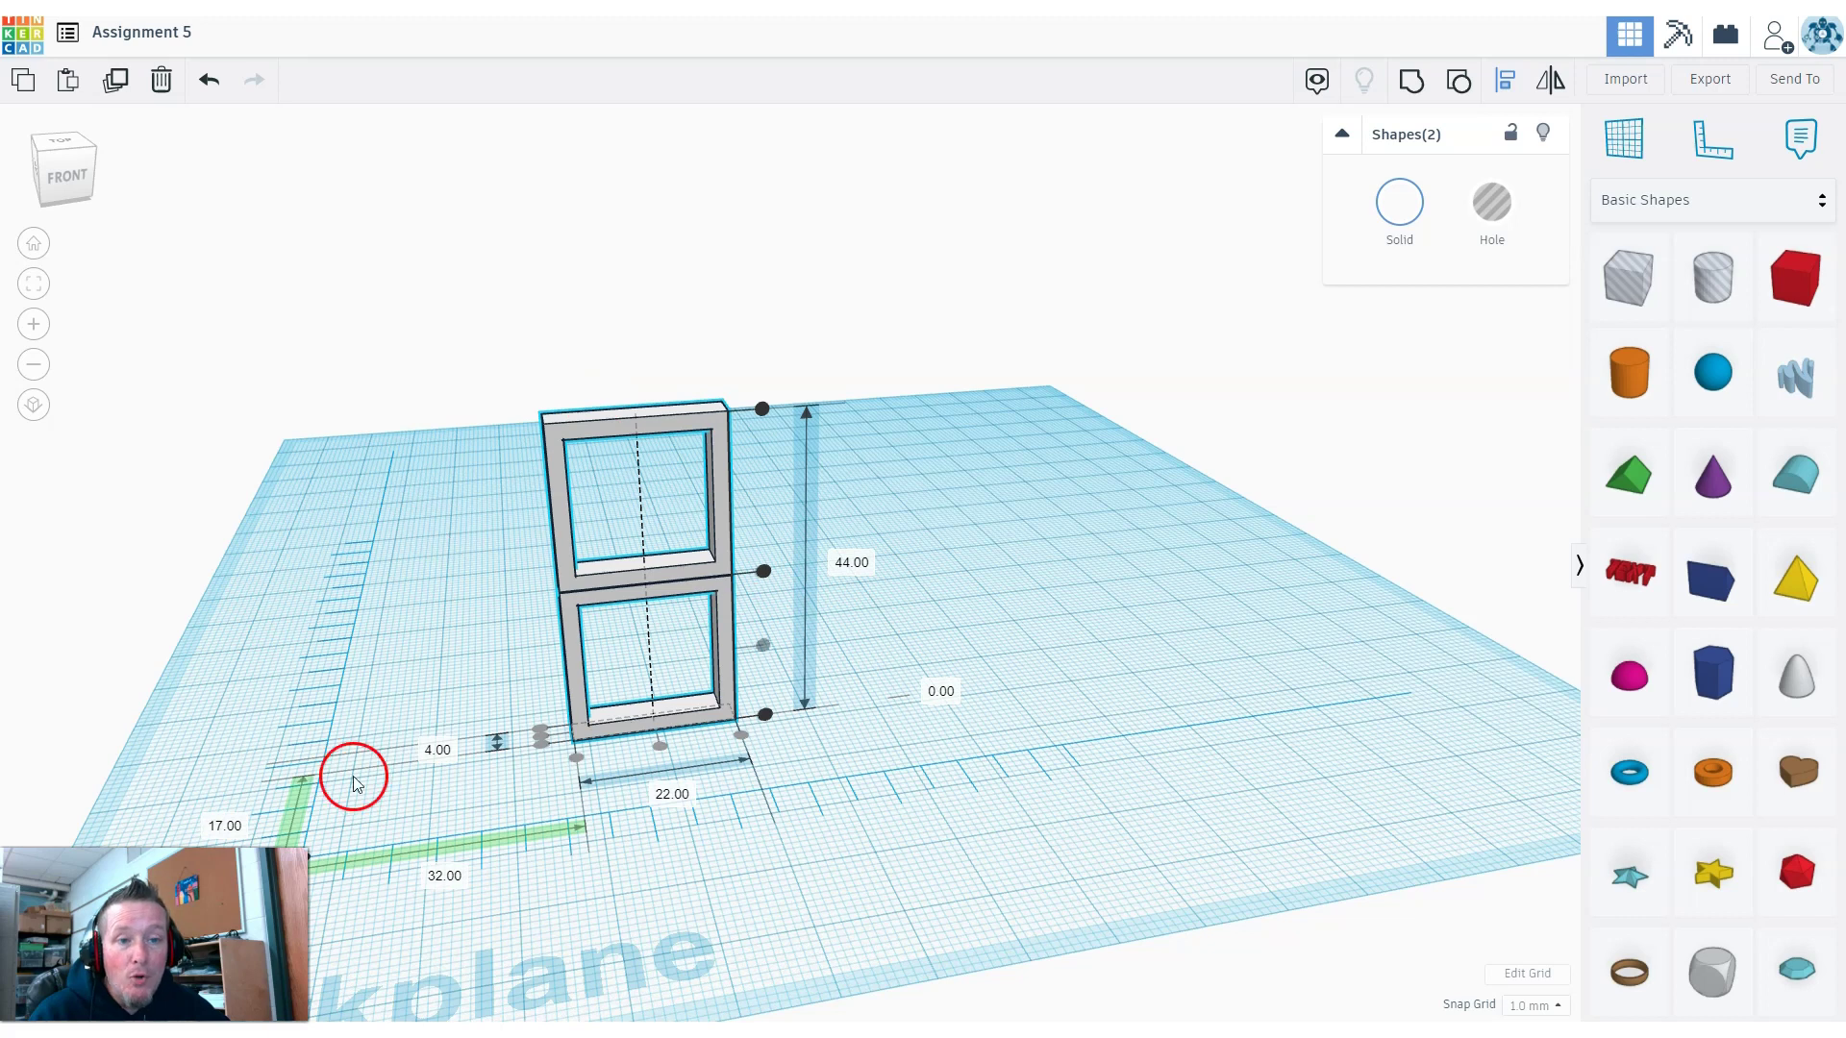
Group the aligned frames into a single 44 mm tall two-pane frame.
left_click(1407, 83)
left_click(843, 829)
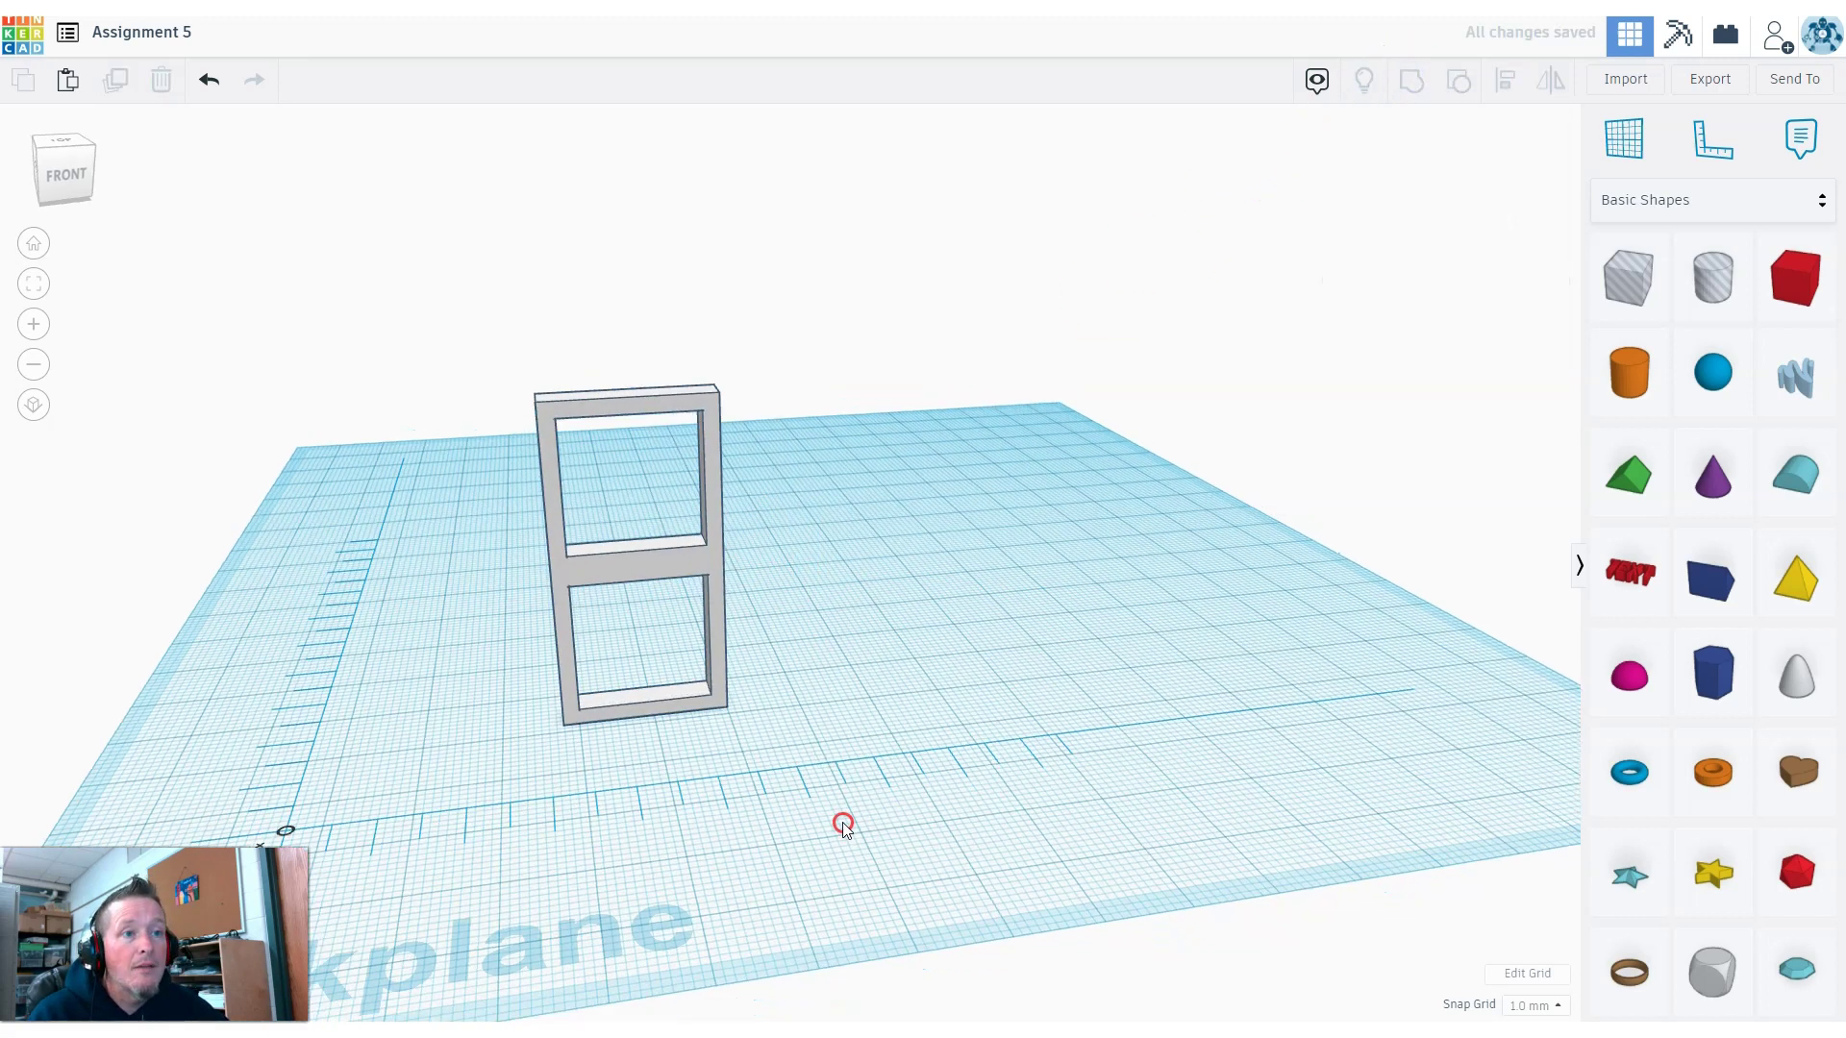
mouse_move(844, 829)
right_mouse_down()
mouse_move(647, 787)
mouse_move(861, 795)
mouse_move(849, 810)
right_mouse_up()
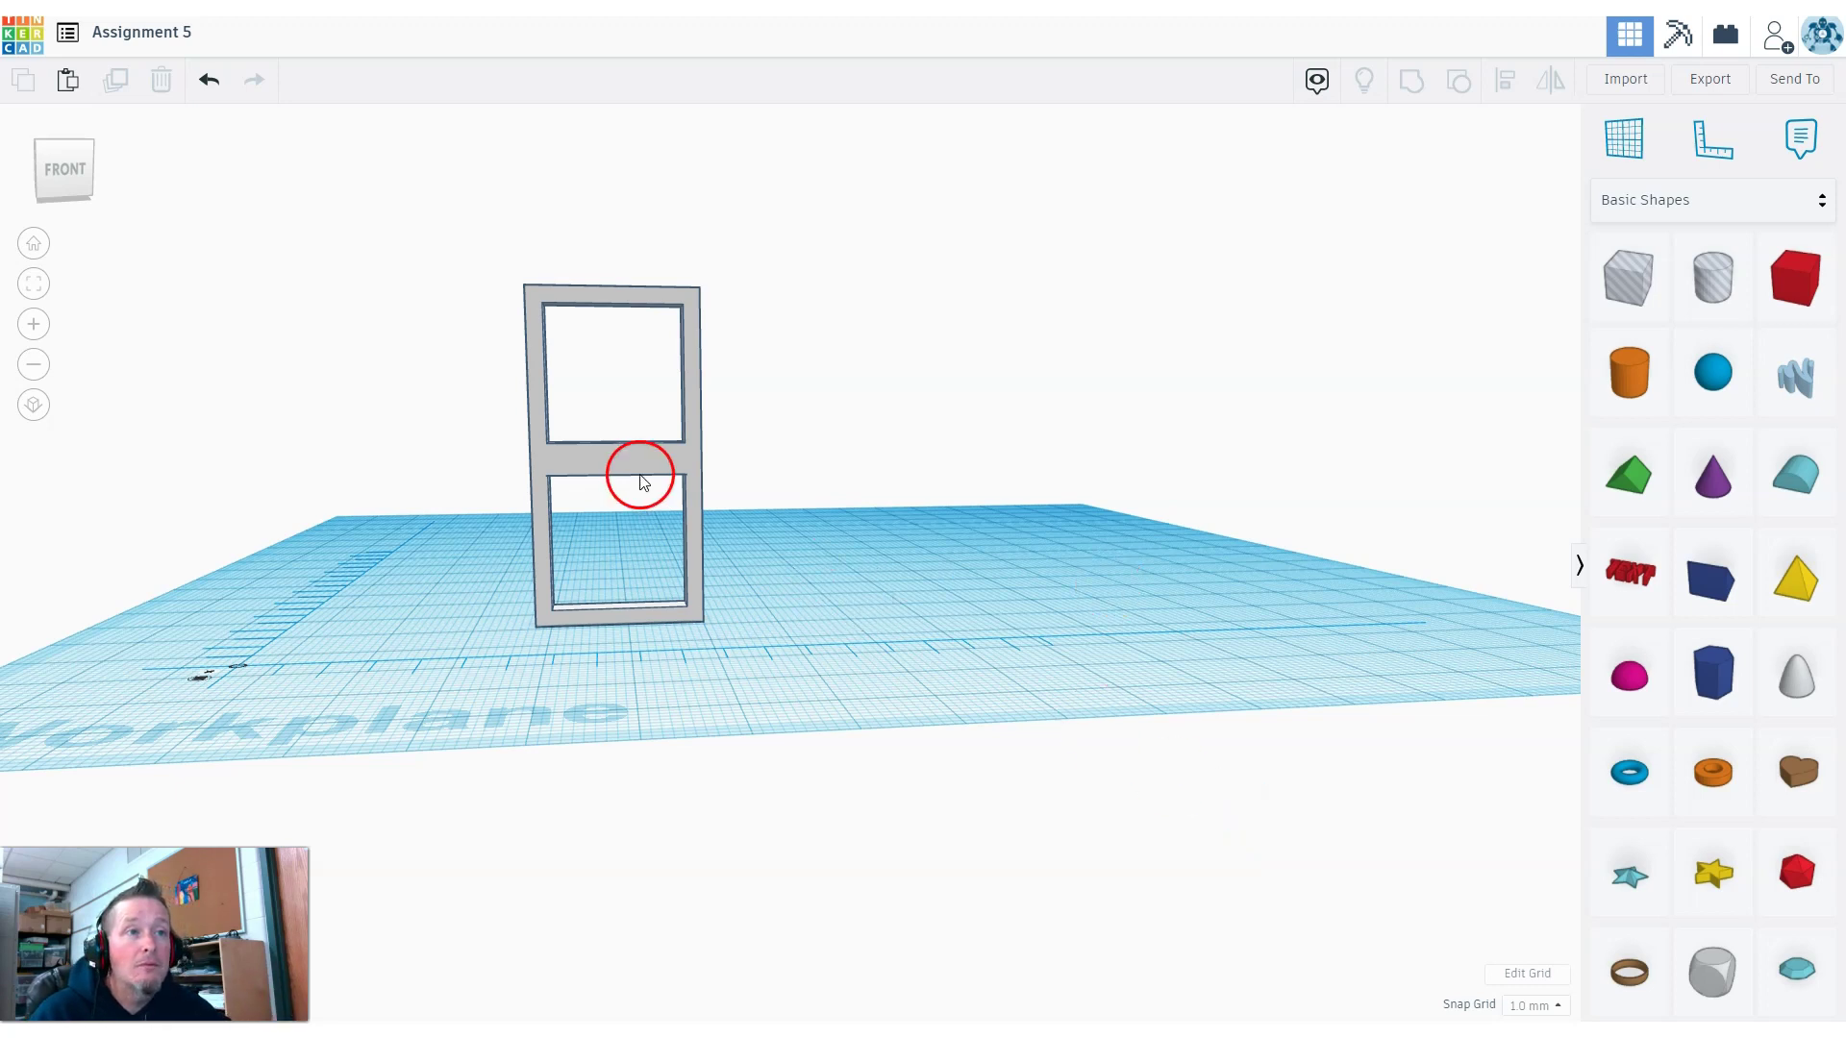
Duplicate the two-pane window frame, leaving its width at 22.00.
left_click(614, 456)
left_click(107, 85)
mouse_move(648, 734)
right_mouse_down()
mouse_move(701, 717)
mouse_move(672, 735)
right_mouse_up()
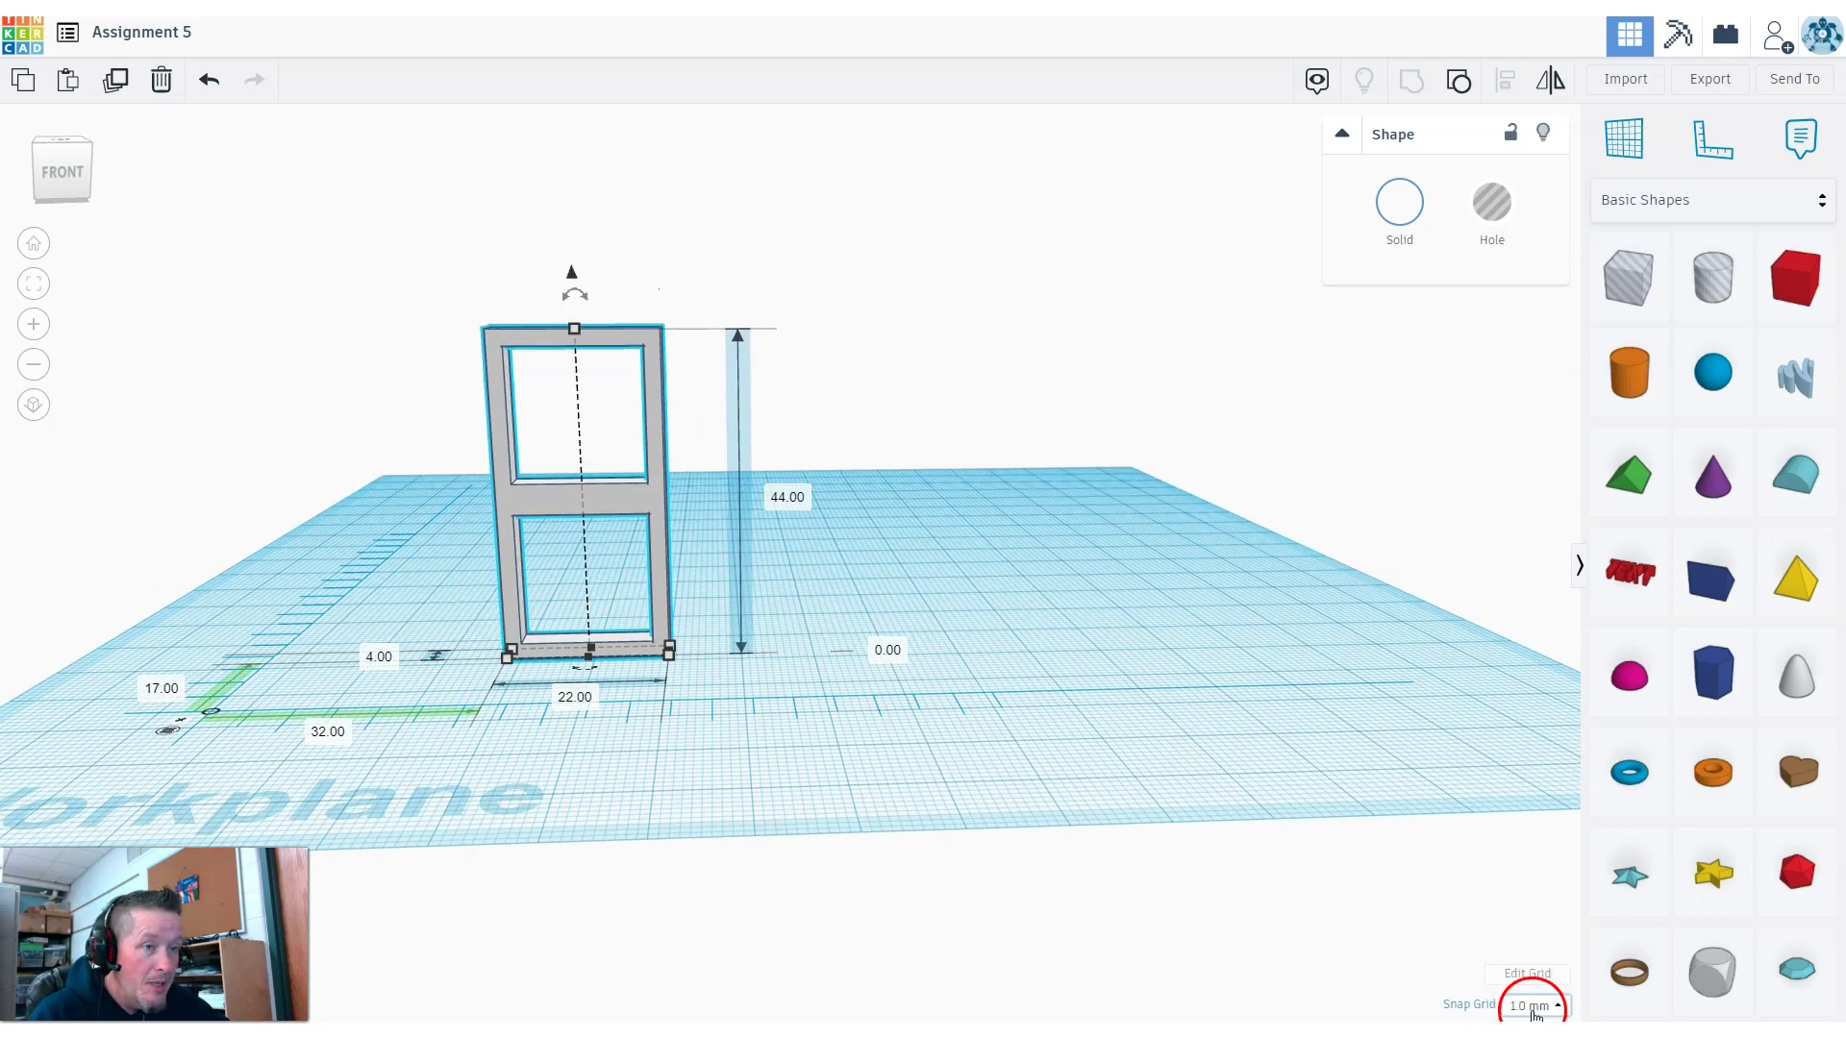
left_click(576, 702)
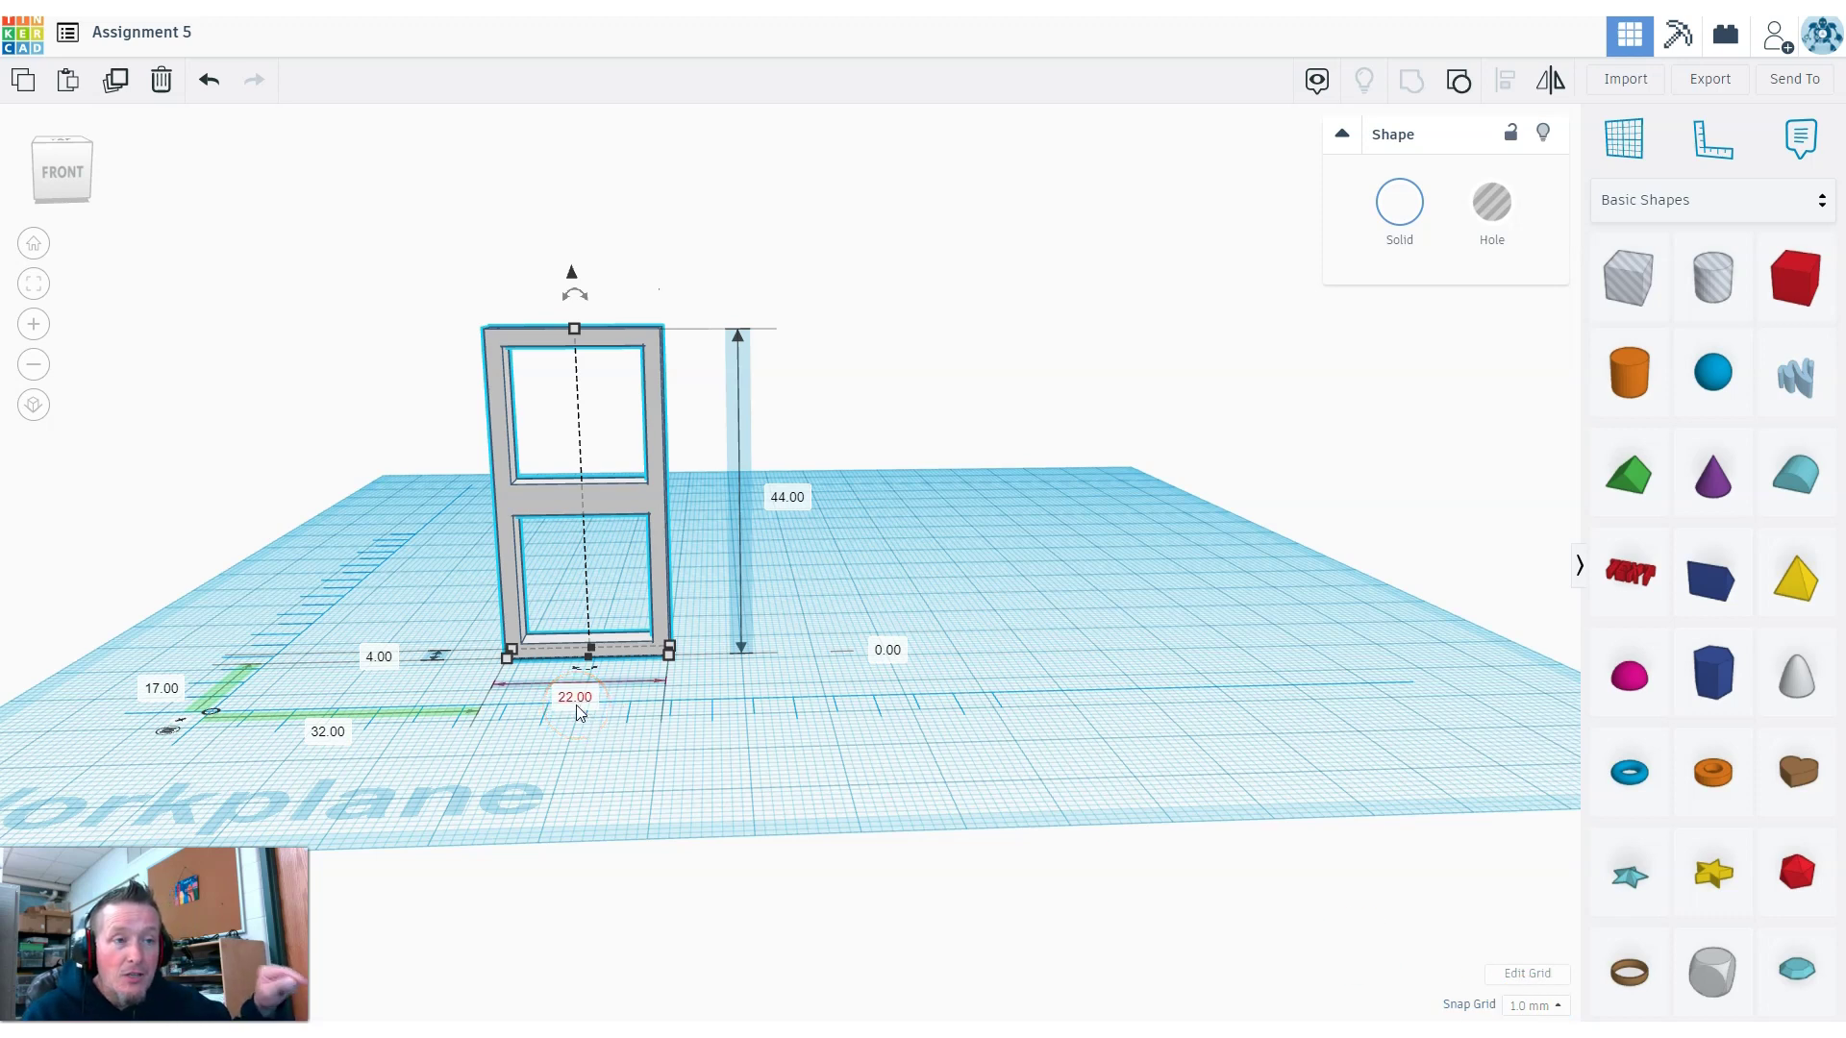
left_click(575, 705)
left_click(200, 715)
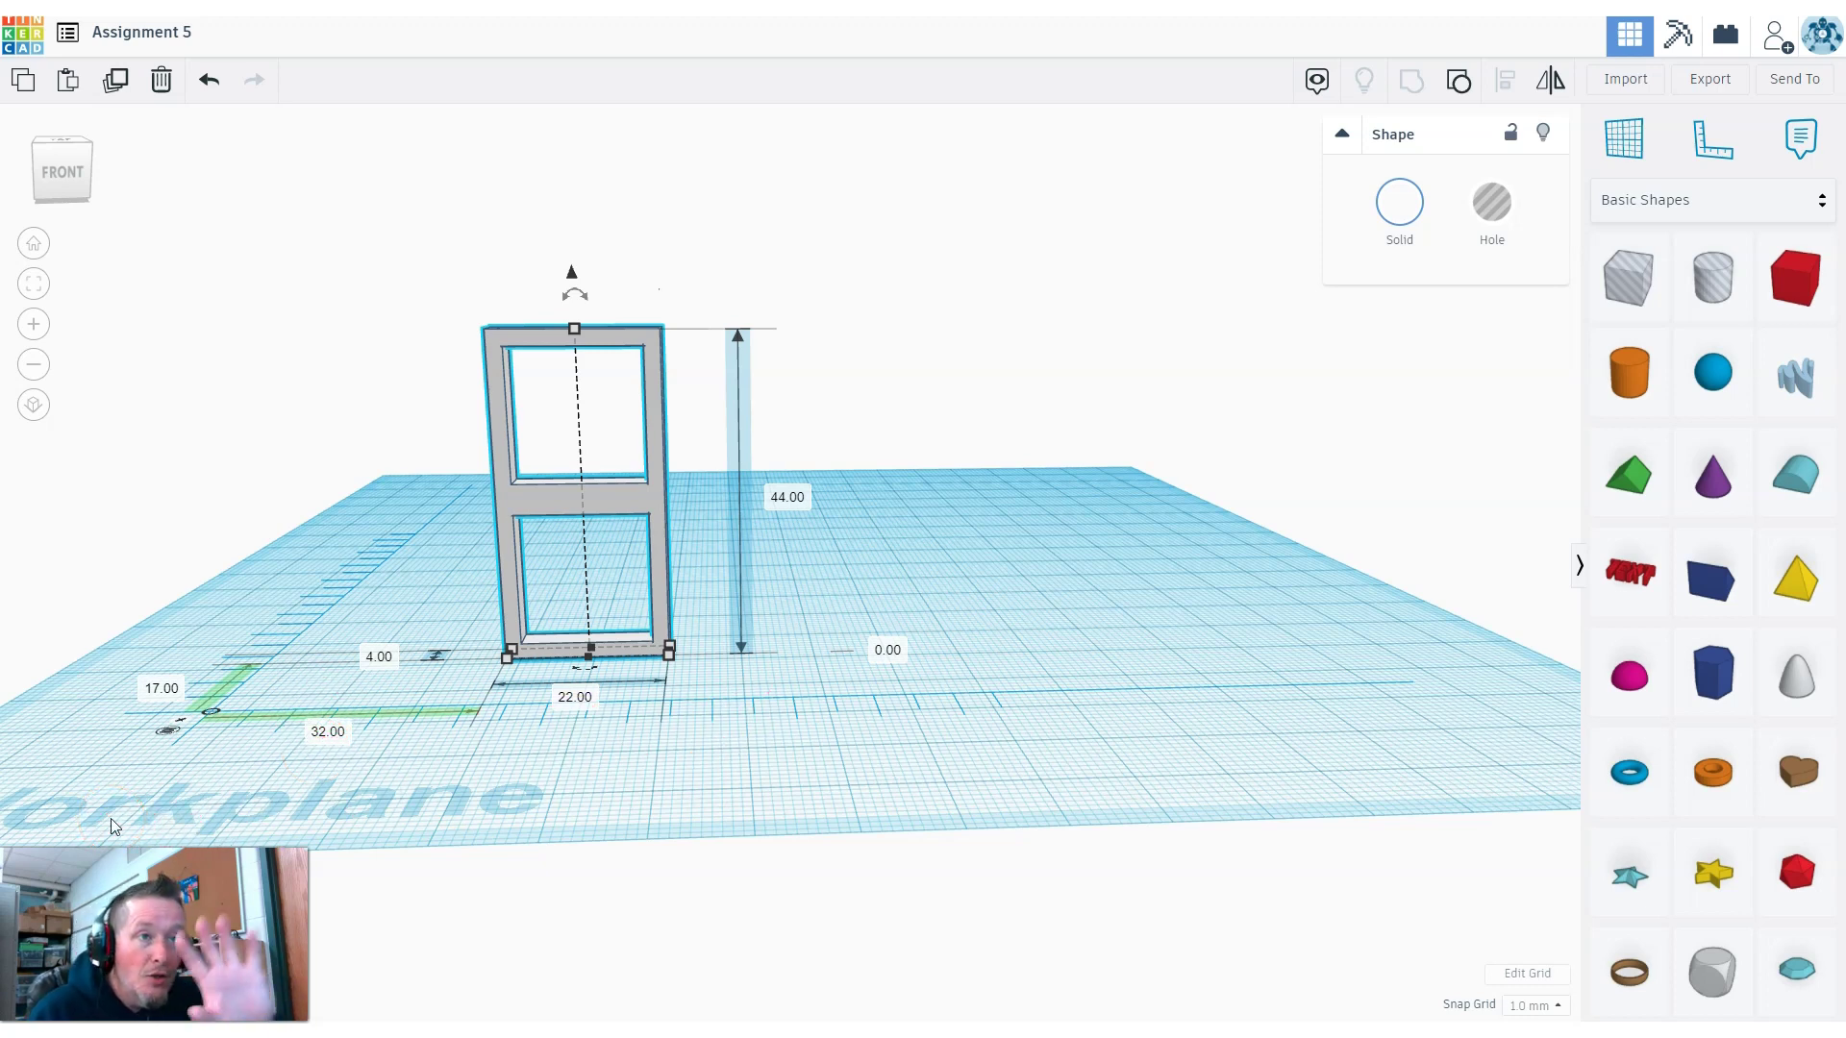
Nudge the copy right until it sits flush beside the original, at 52 mm.
key("Right")
key("Right")
key("Right")
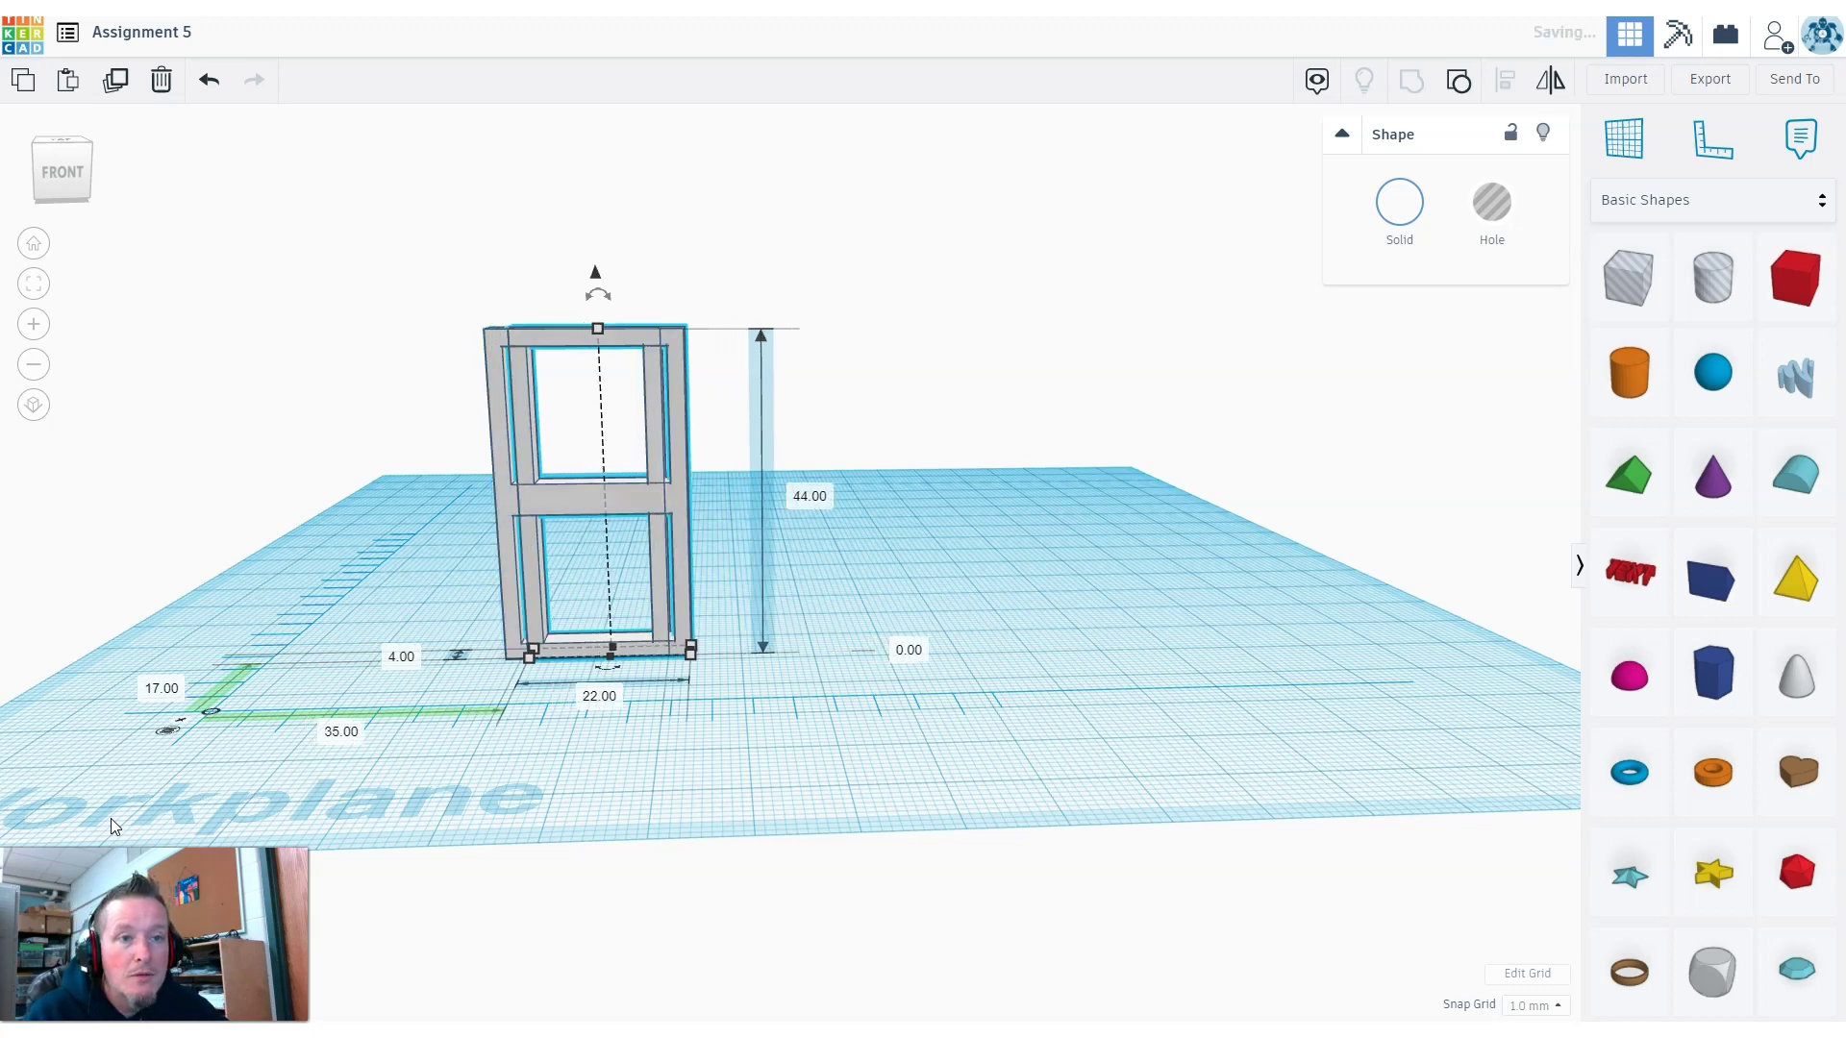
key("Right")
key("Right")
key("Right")
key("Right")
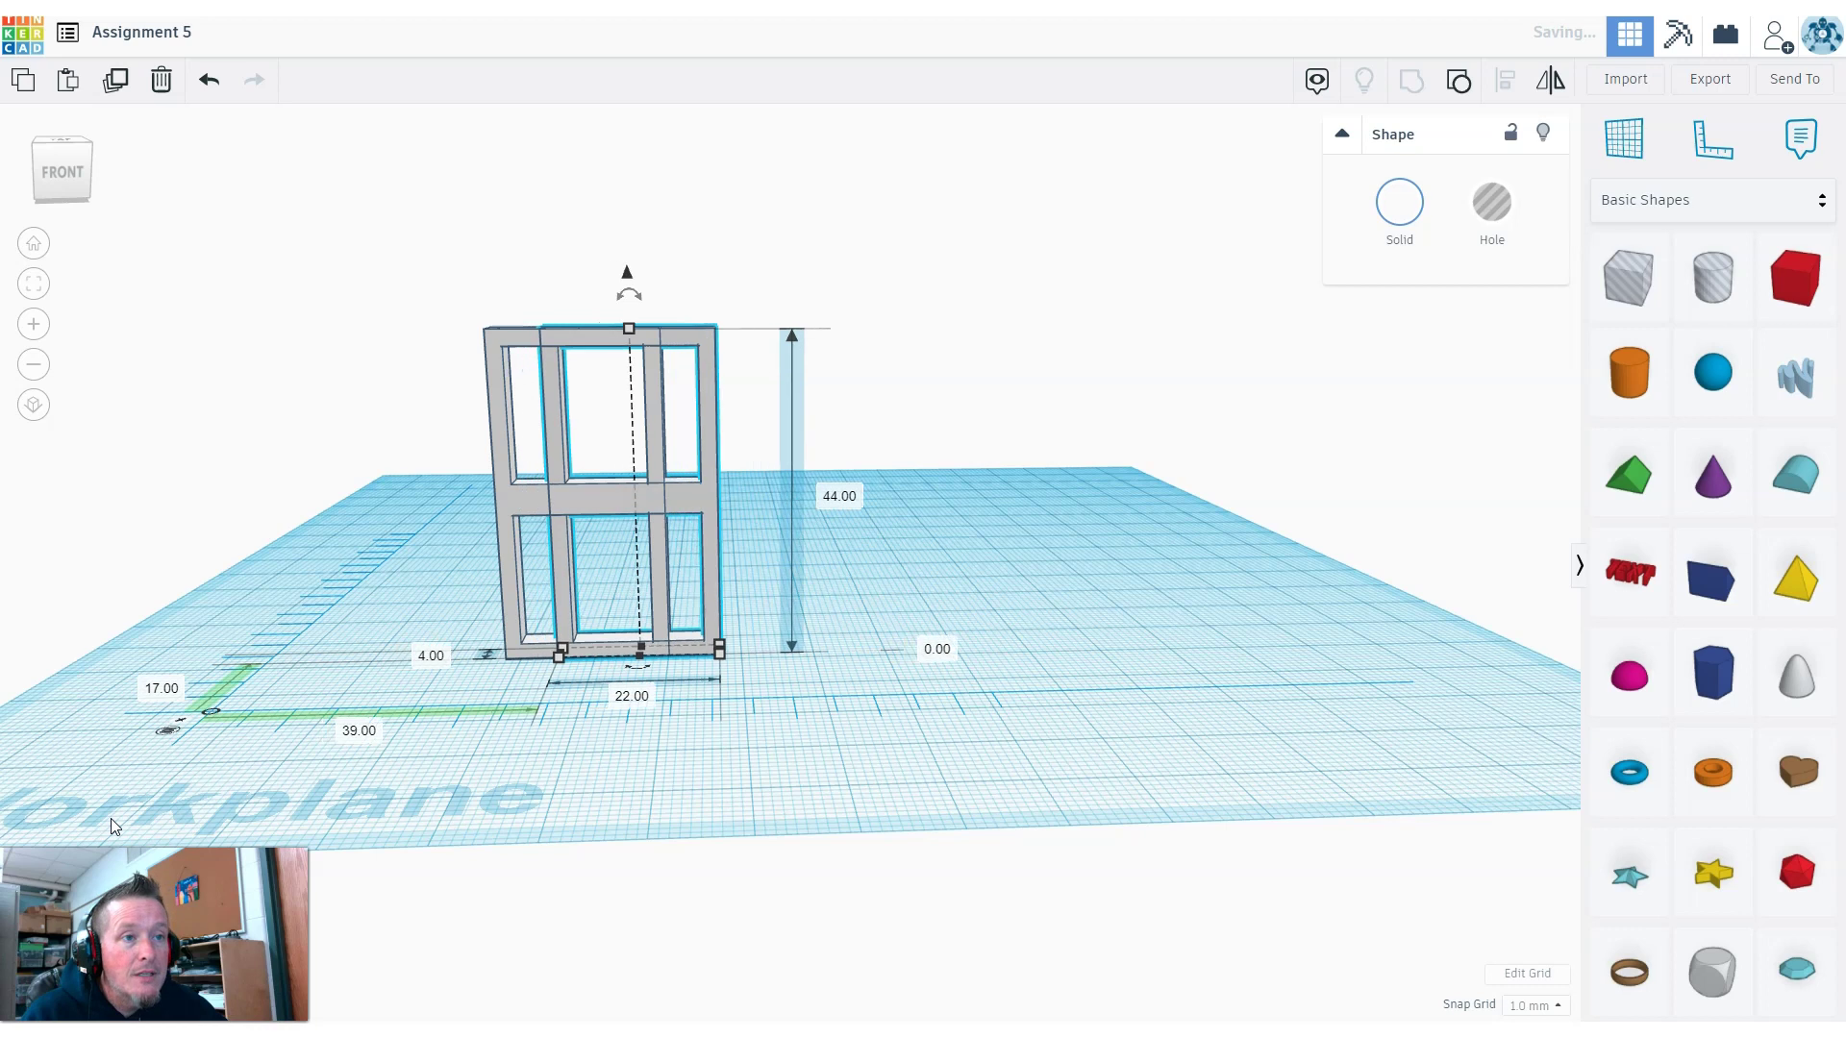
key("Right")
key("Right")
key("Right")
key("Right")
key("Right")
key("Right")
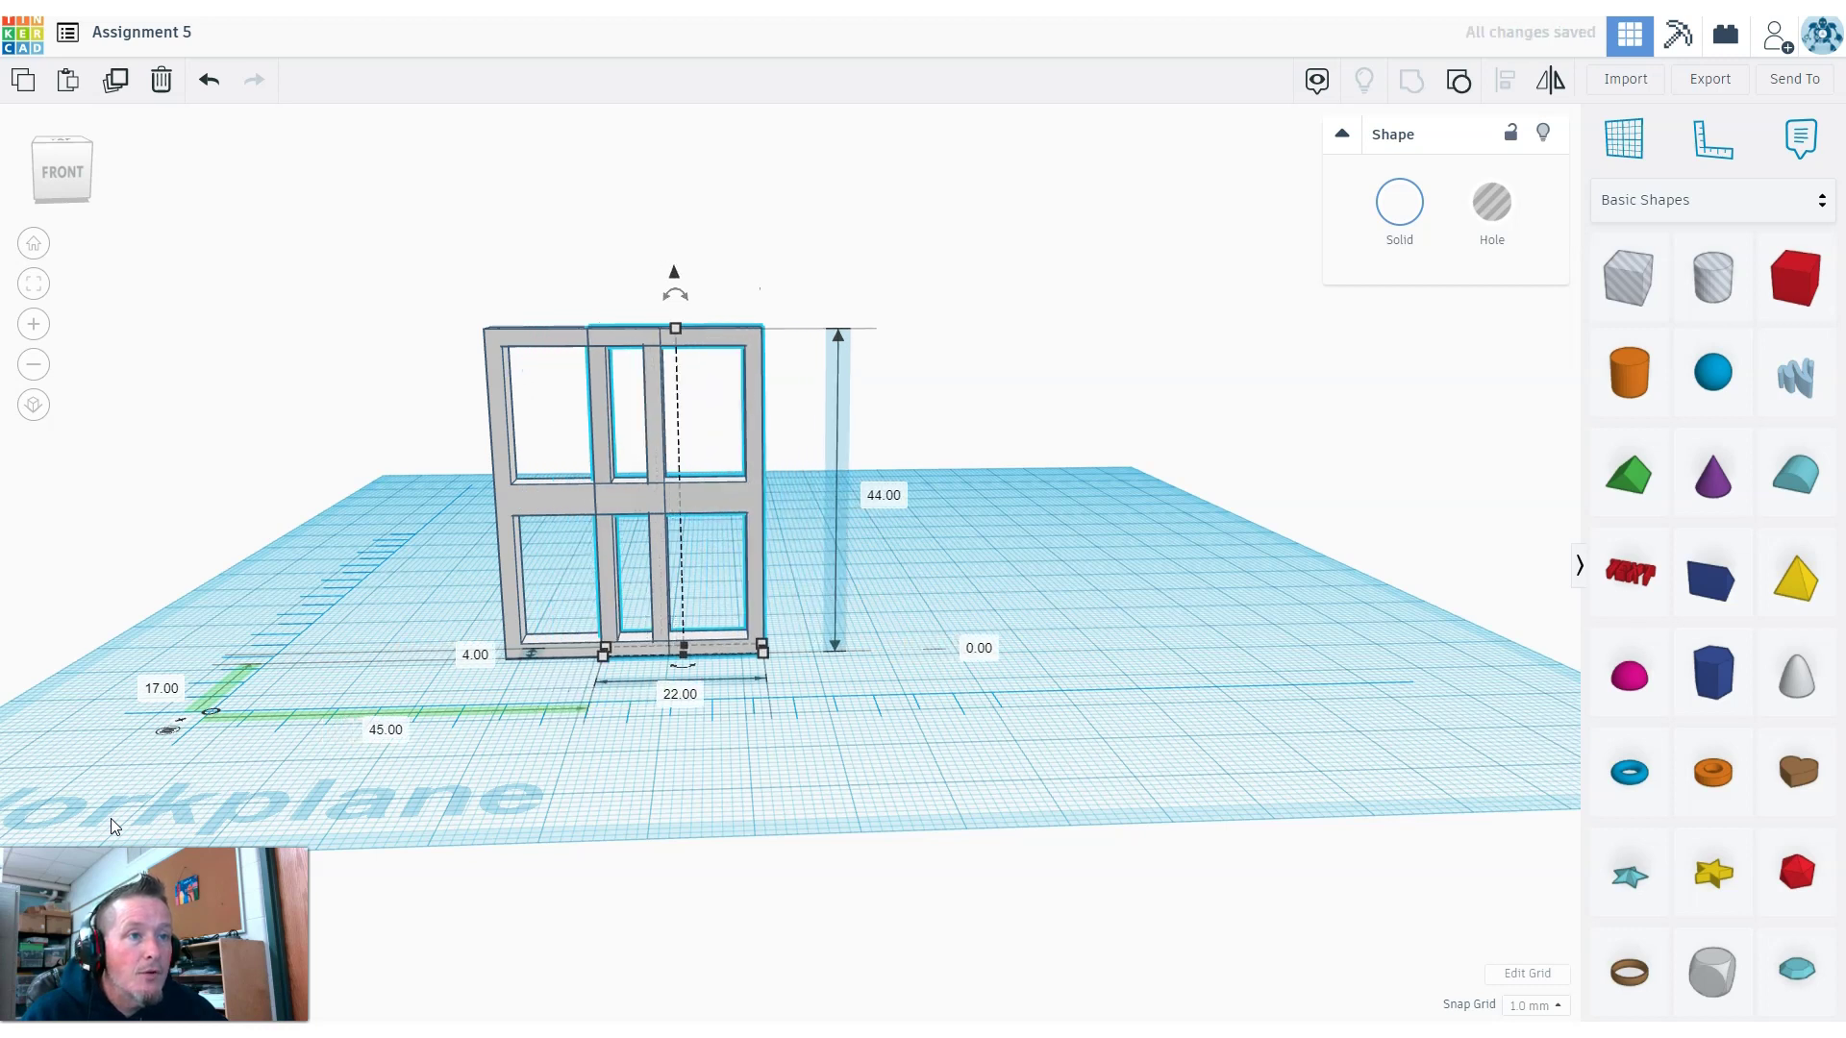
key("Right")
key("Right")
key("Right")
key("Right")
key("Right")
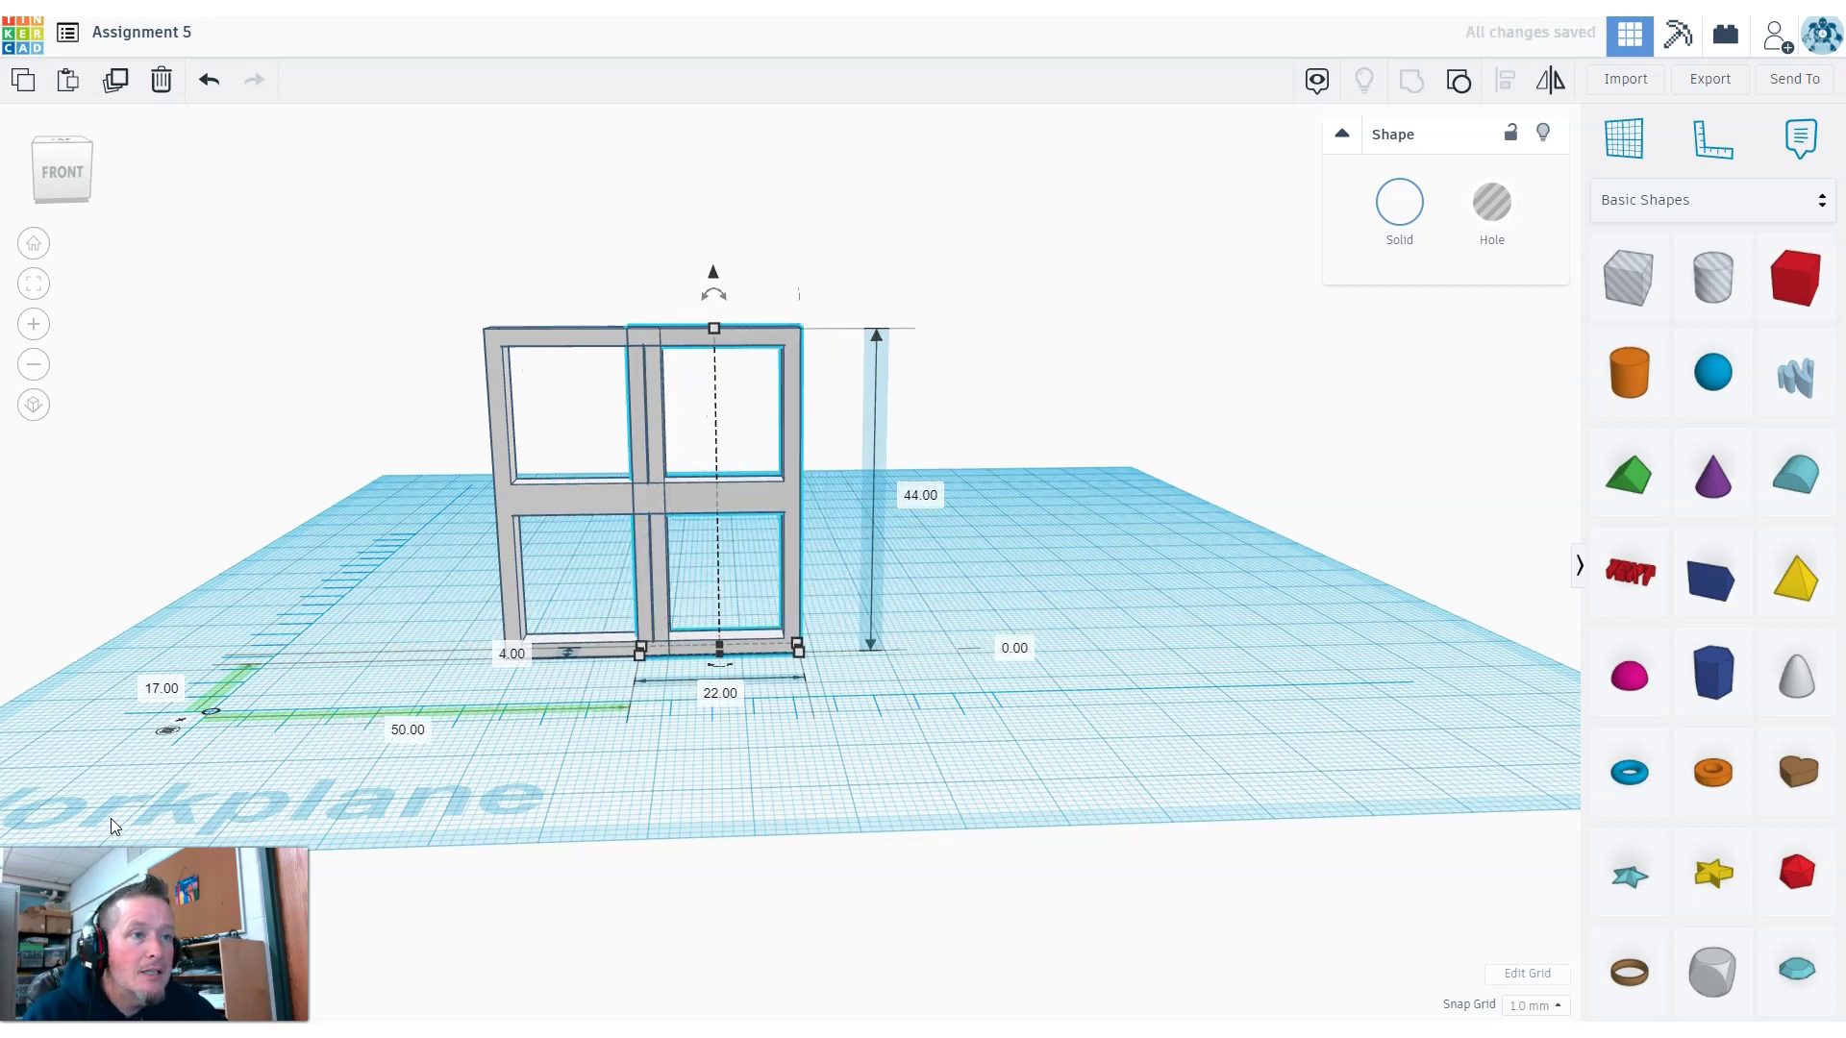
key("Right")
key("Right")
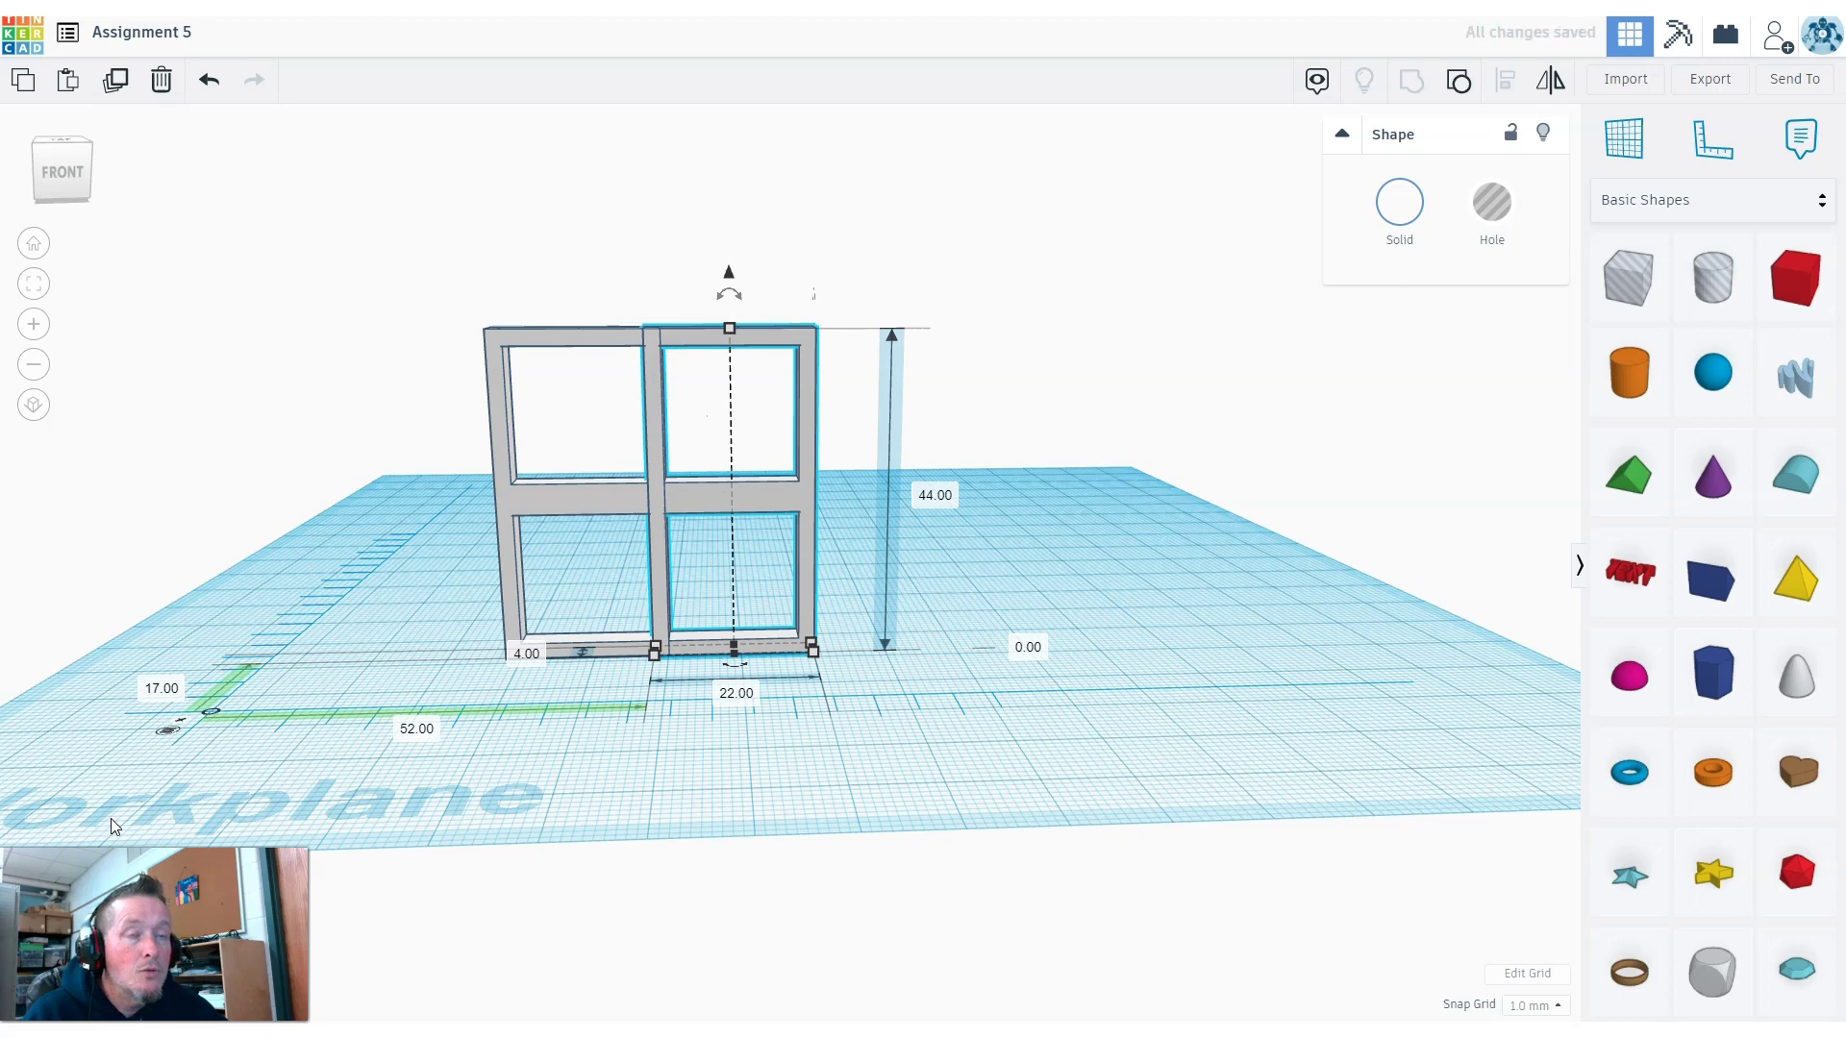
key("Right")
key("Right")
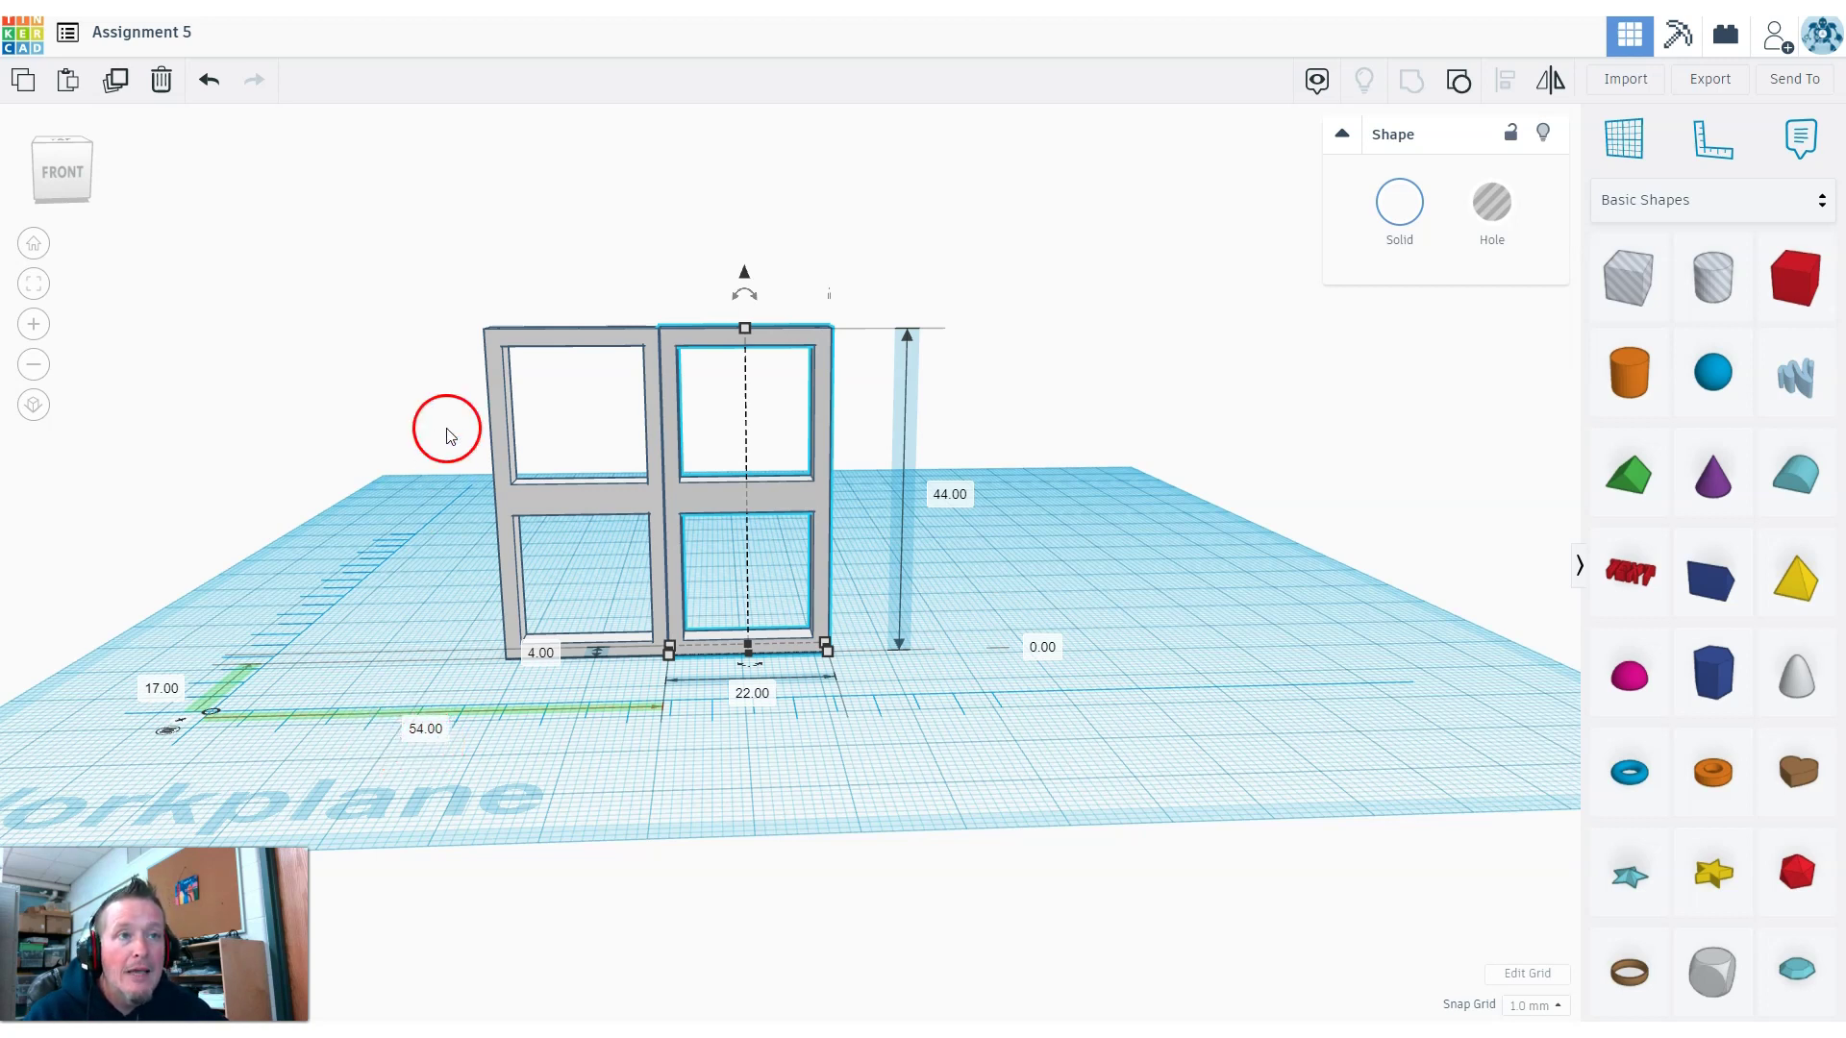
Group both two-pane frames into one 44 × 44 mm four-pane window.
left_click_drag(450, 259, 679, 490)
left_click(1412, 83)
left_click(1016, 739)
Move the grouped window frame back and to the left on the workplane.
left_click(931, 708)
left_click(734, 679)
left_click_drag(659, 495, 442, 423)
right_click_drag(596, 678, 534, 664)
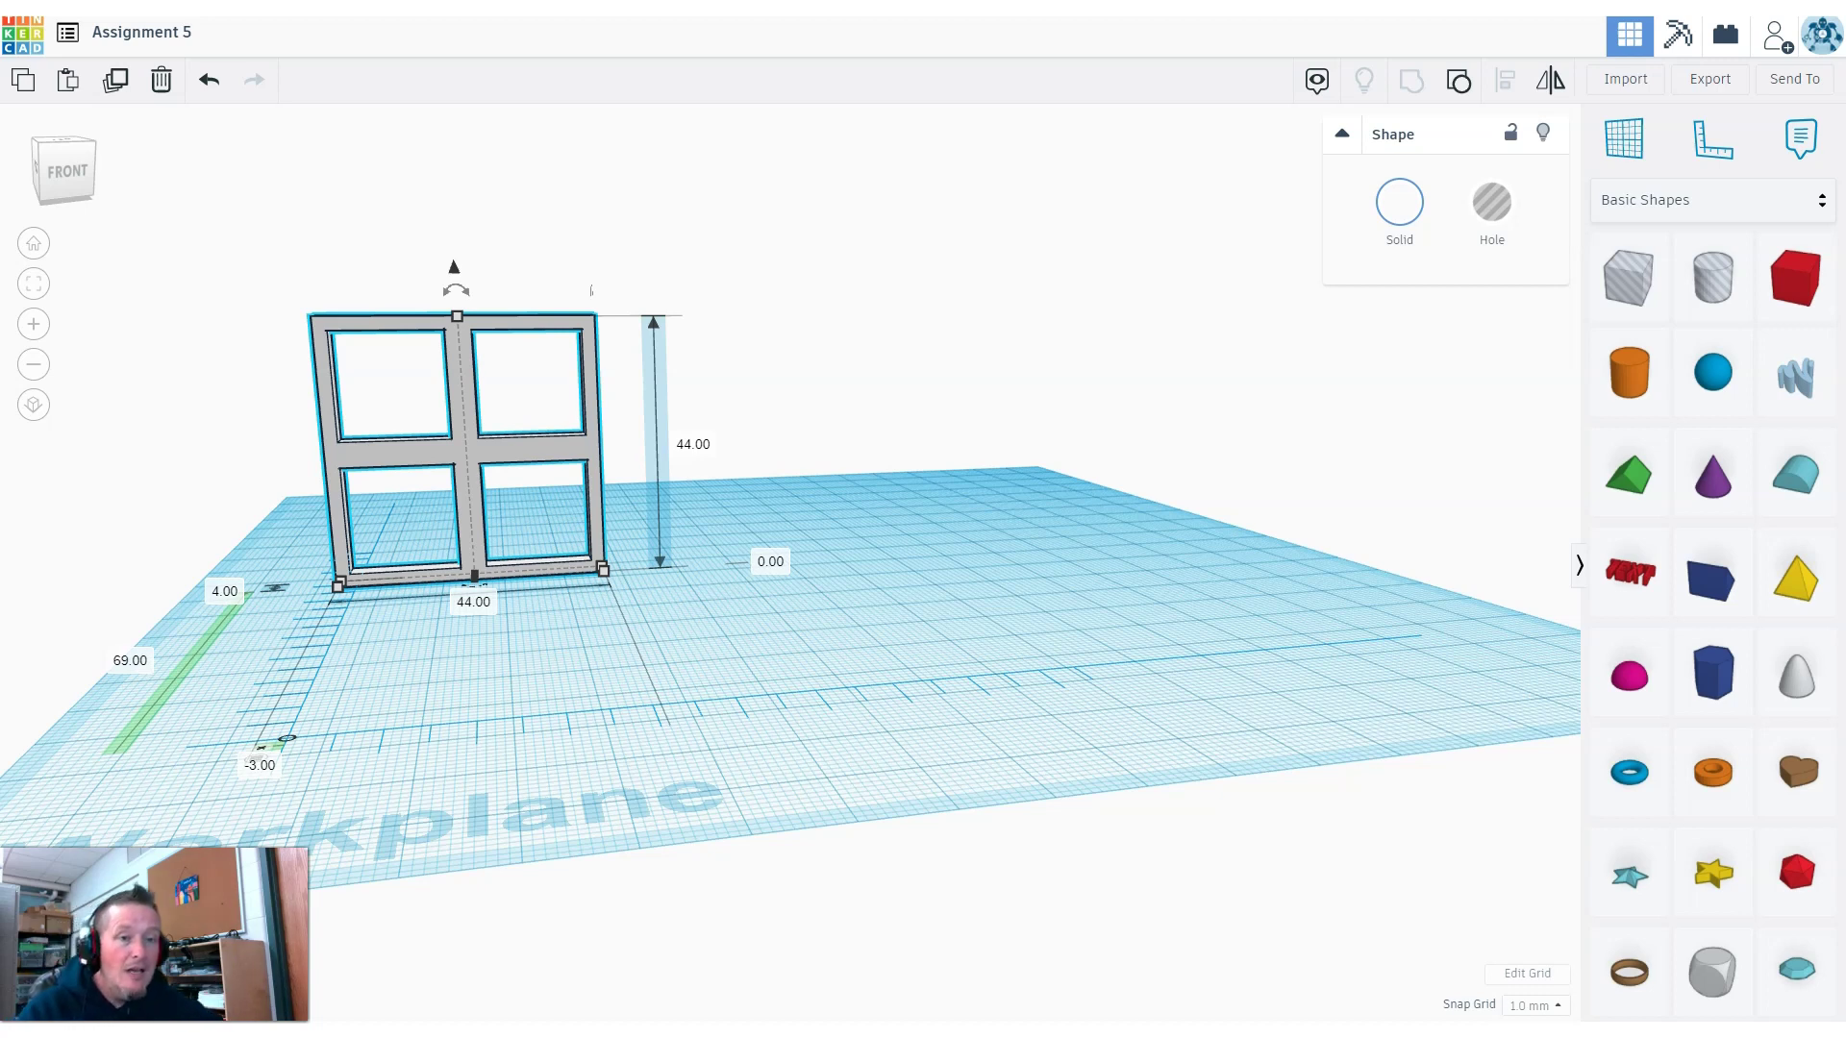
left_click(567, 954)
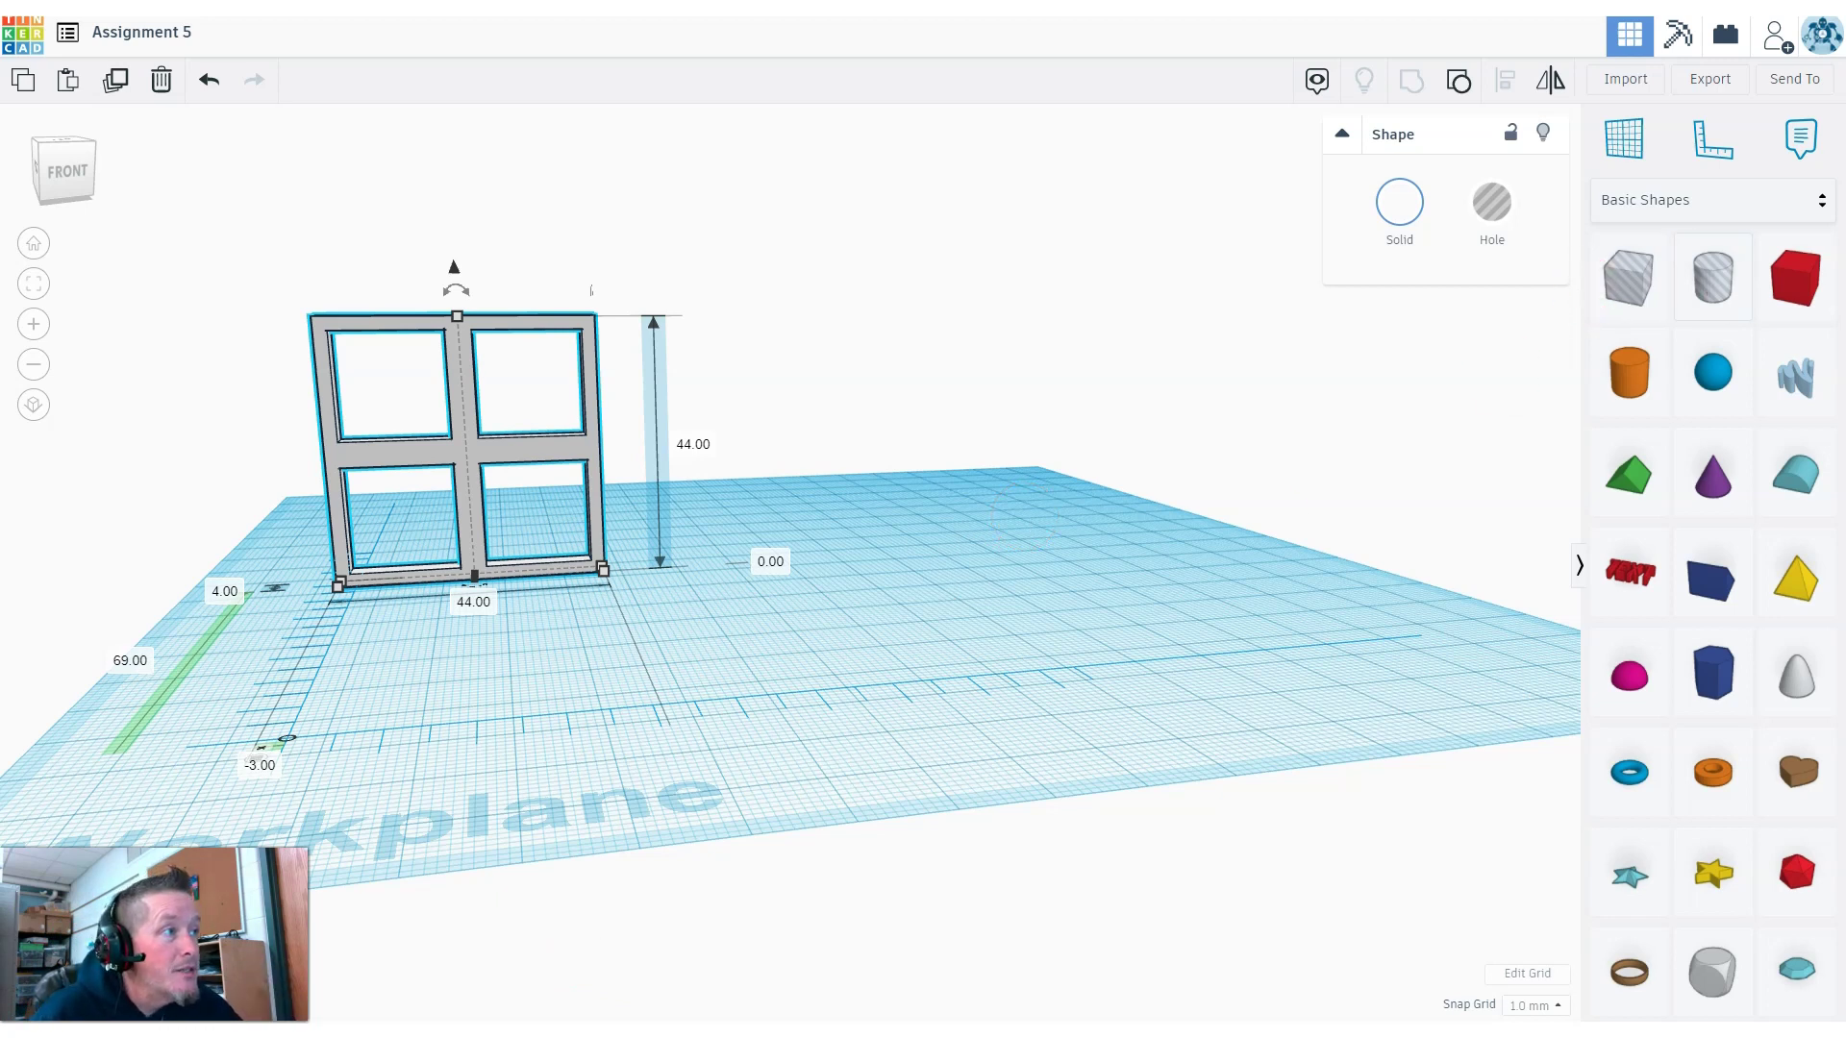
Add a red box and resize it to 66 wide, 10 deep and 53 tall.
left_click(1235, 353)
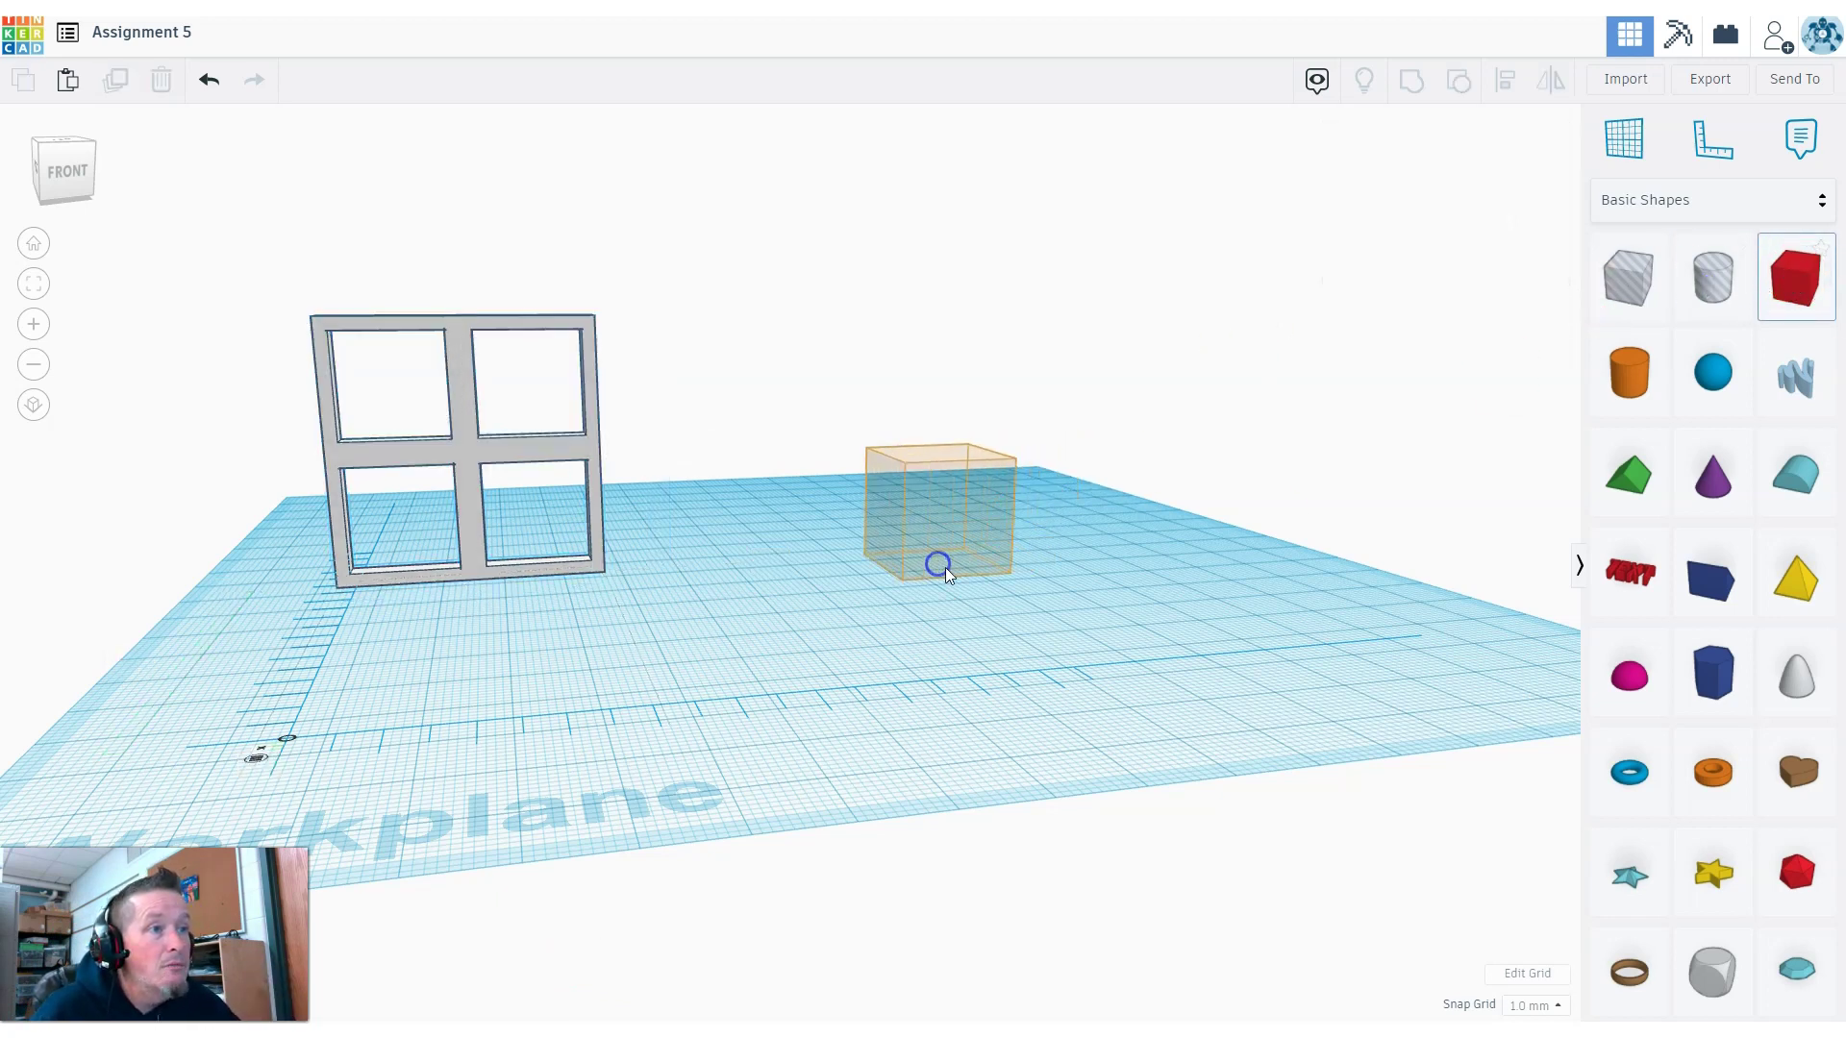
left_click(929, 481)
left_click_drag(938, 452, 998, 256)
left_click(954, 495)
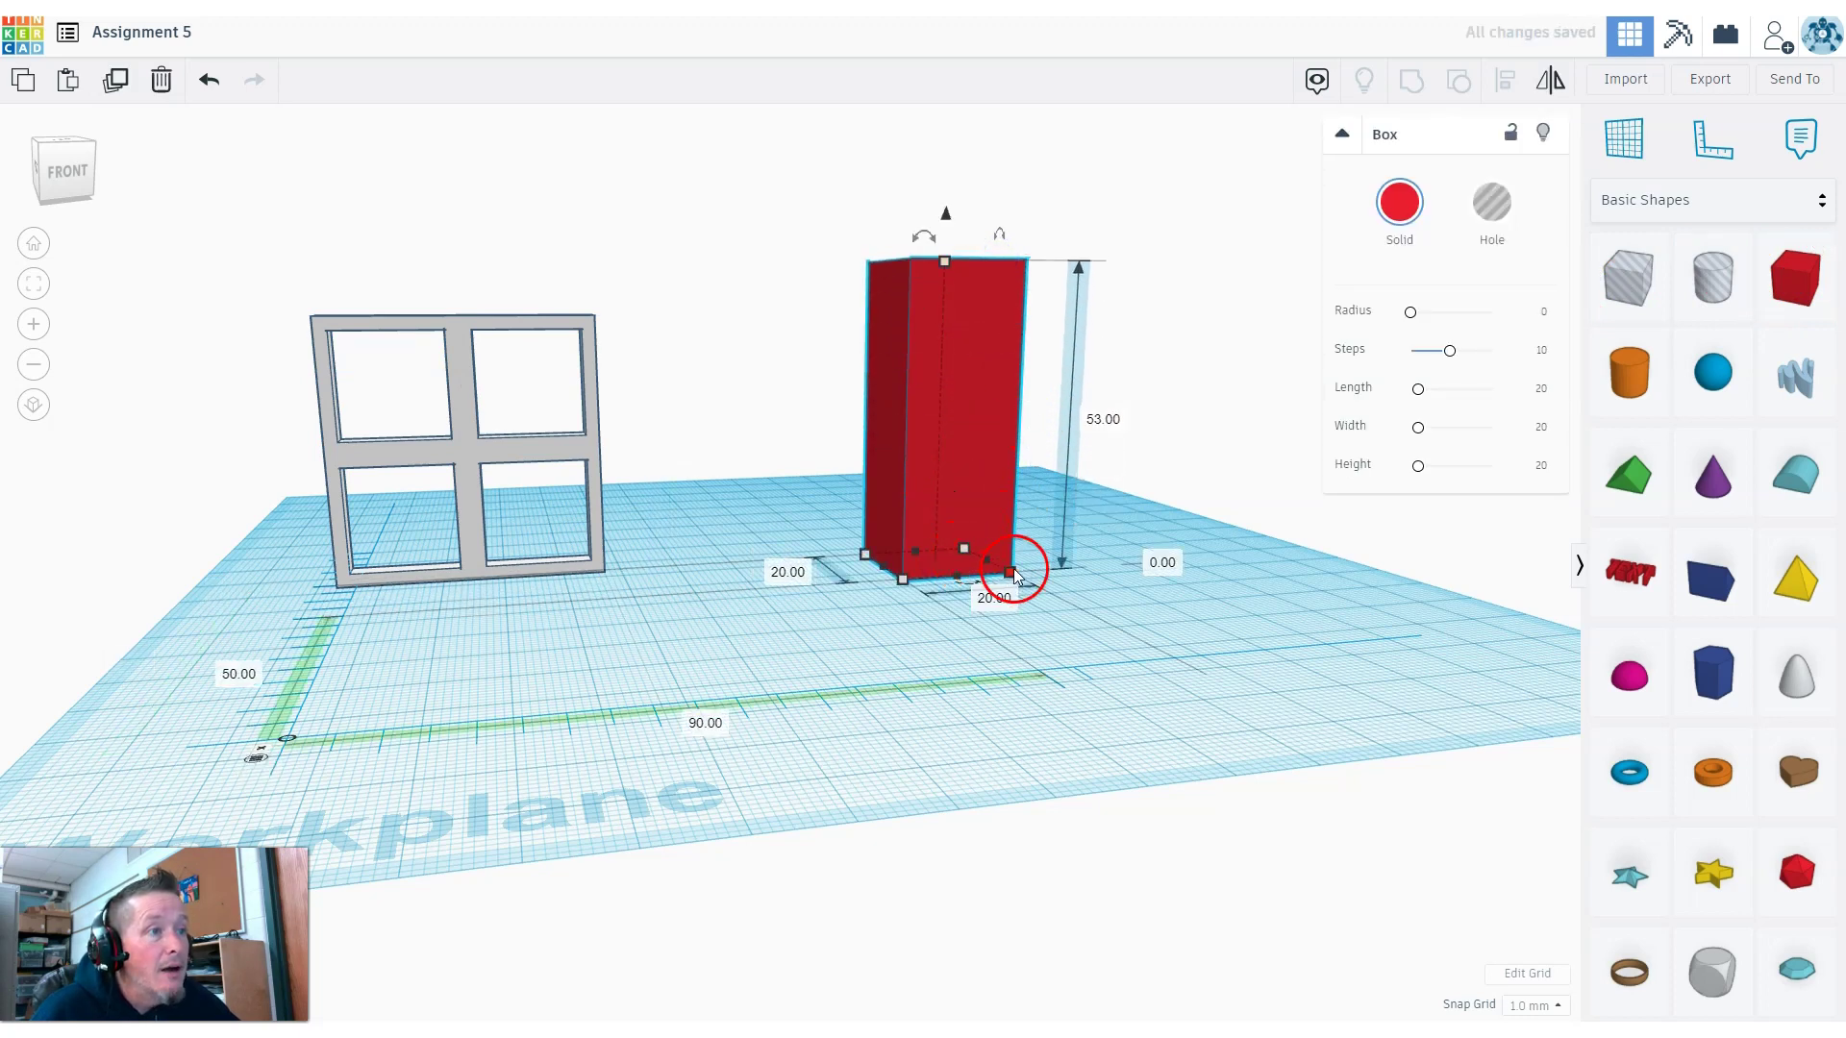
left_click_drag(1015, 574, 1205, 546)
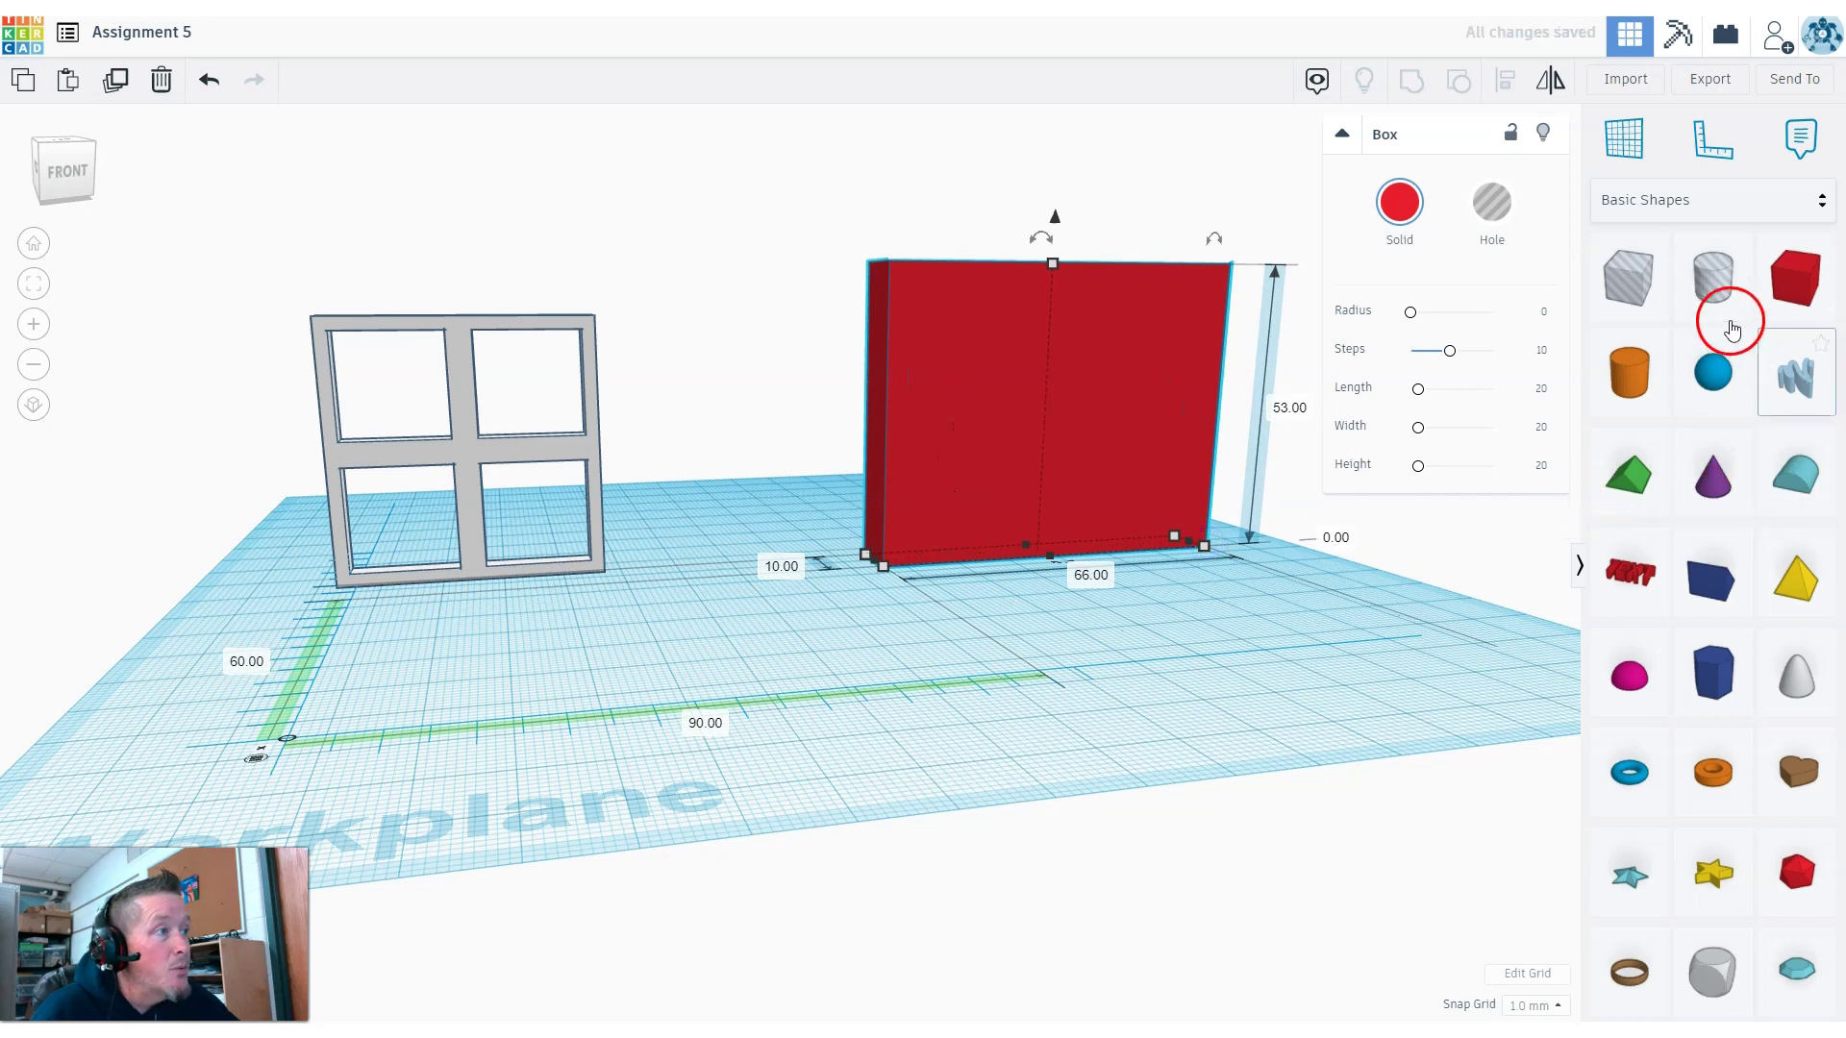
Set a workplane on the box's front face and place a yellow star on it.
left_click(1627, 143)
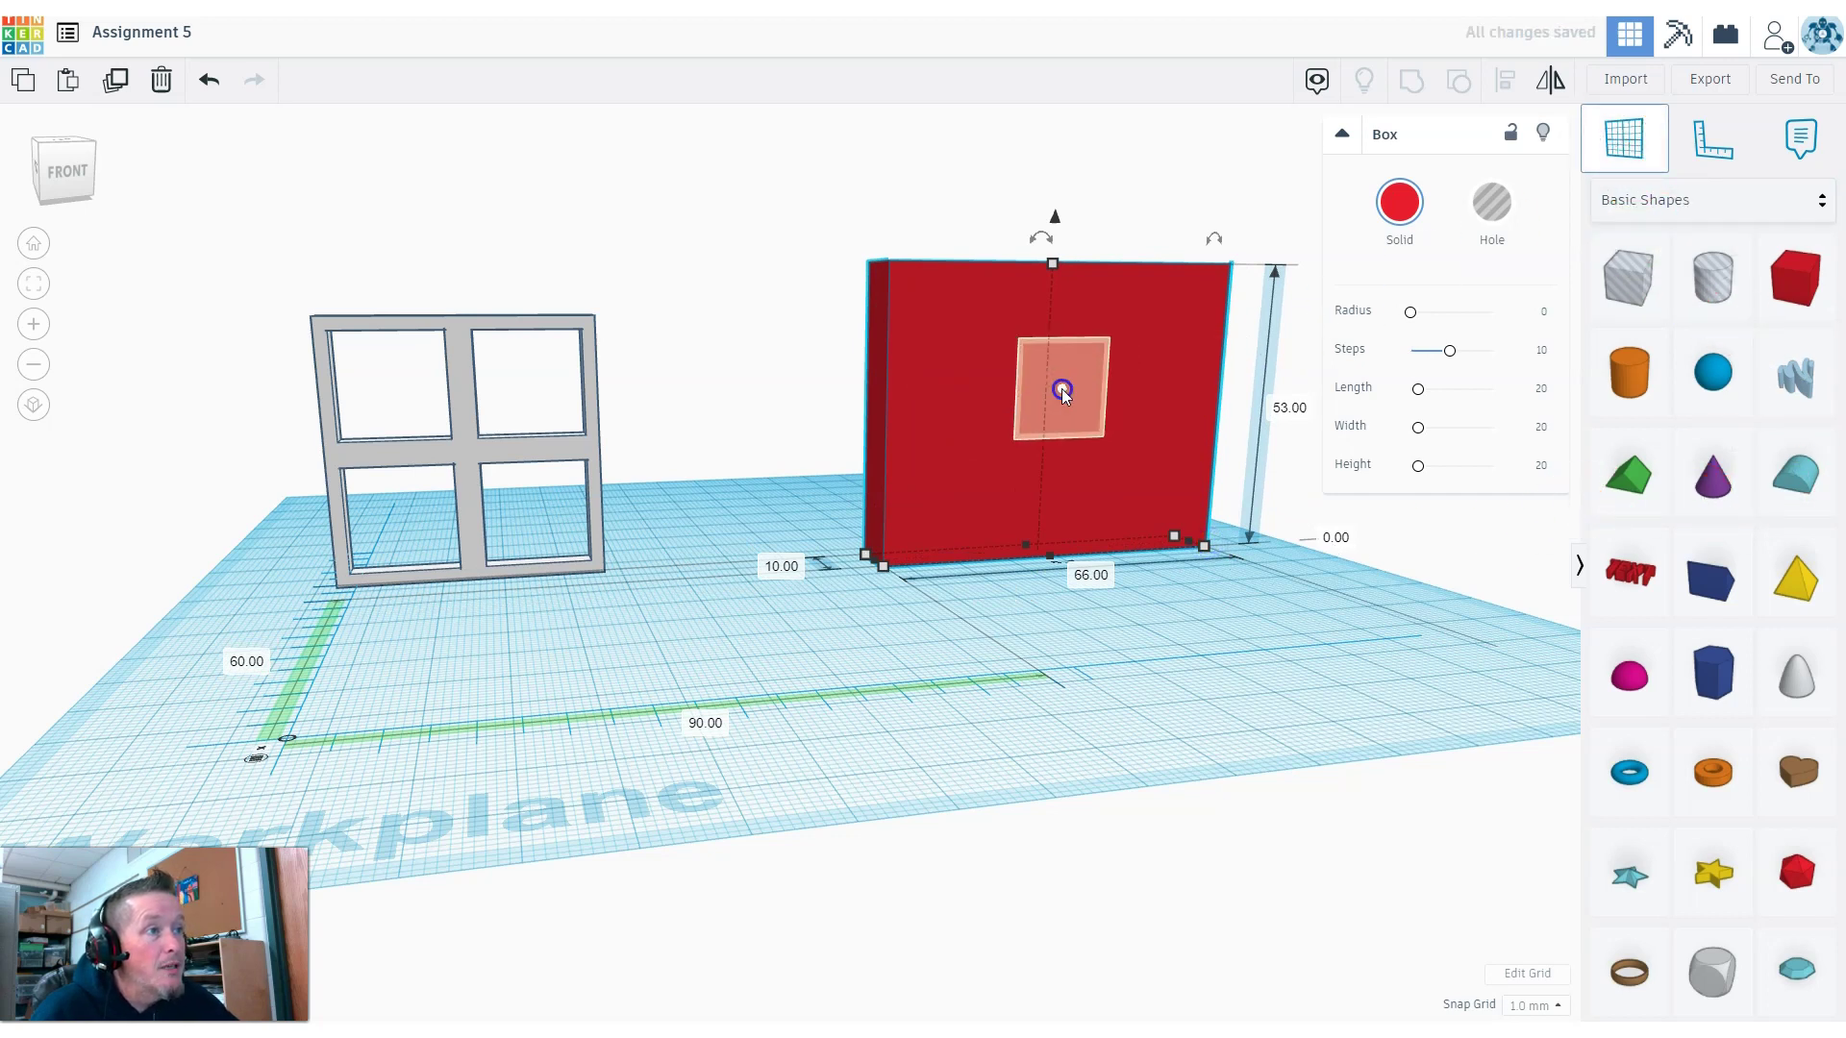
left_click(1063, 389)
left_click_drag(1713, 873, 1043, 394)
Raise the star's height to 31 and middle-align it with the red box so it passes through.
right_click_drag(1042, 636, 1305, 770)
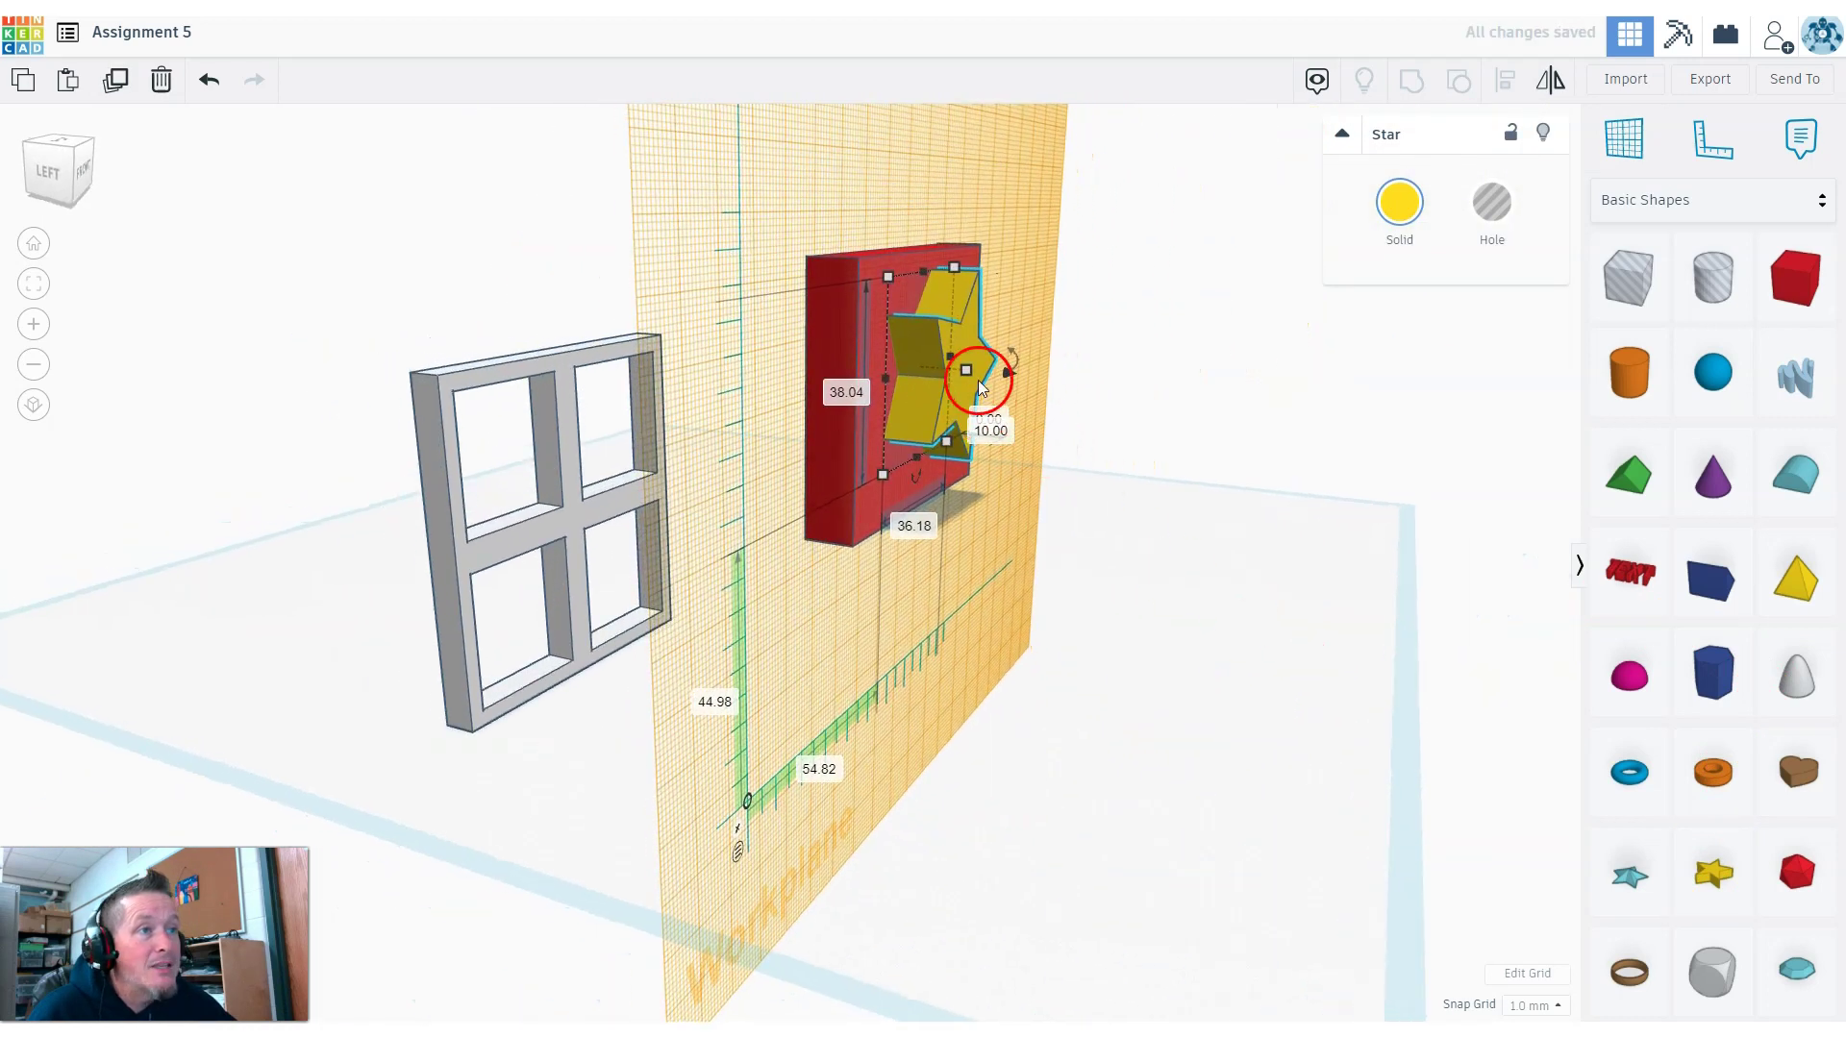
left_click_drag(966, 371, 1070, 377)
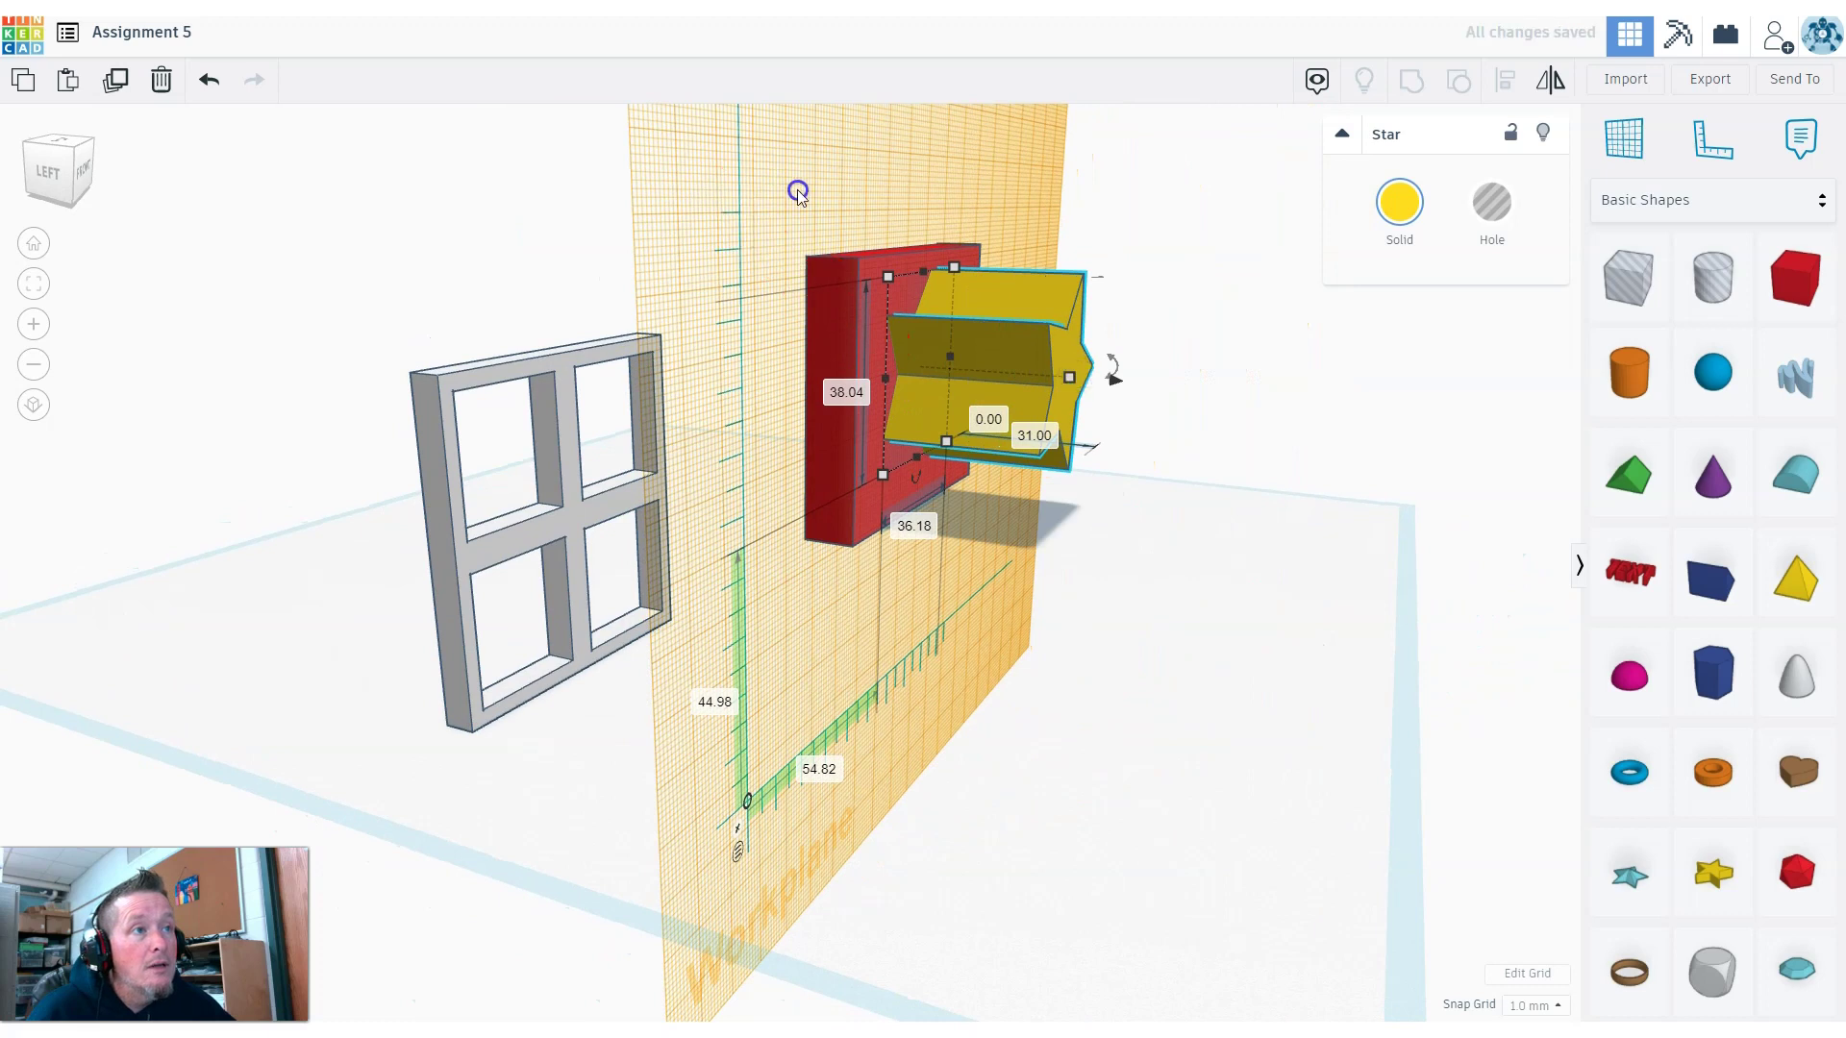
left_click_drag(782, 168, 1203, 544)
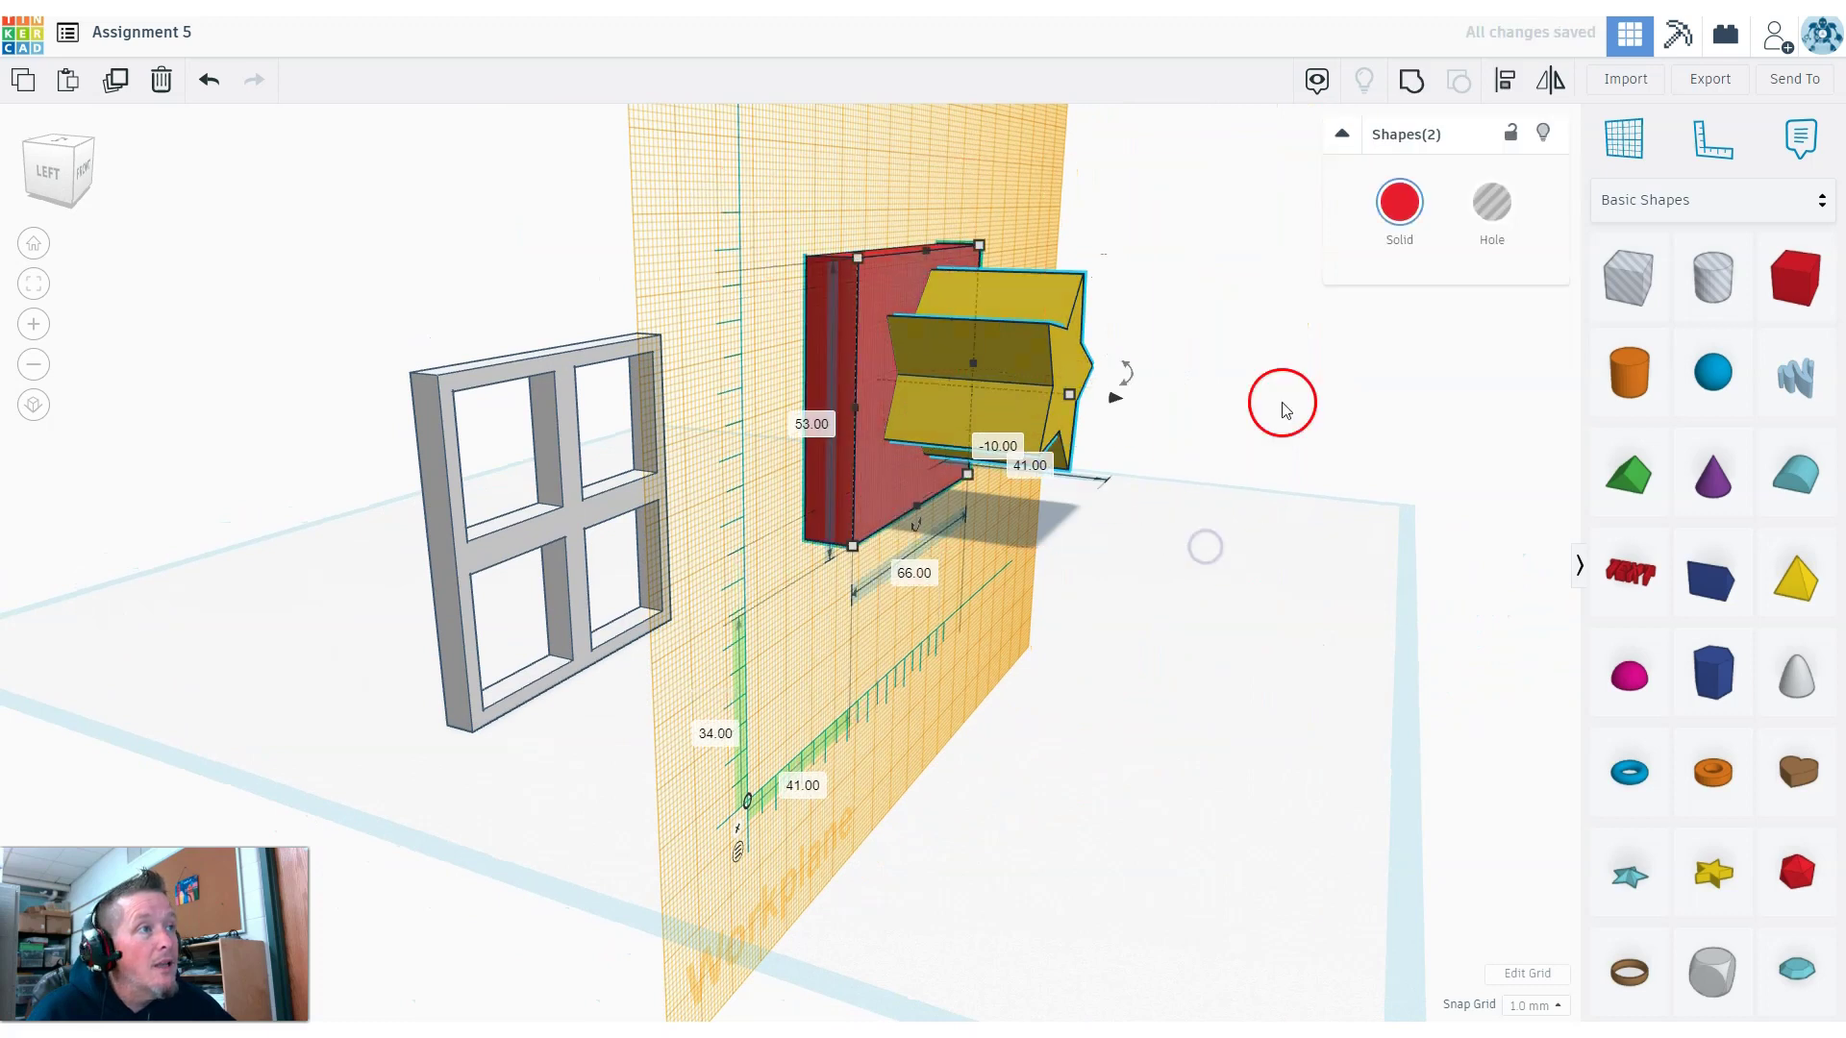
left_click(1497, 81)
right_click_drag(873, 520, 902, 671)
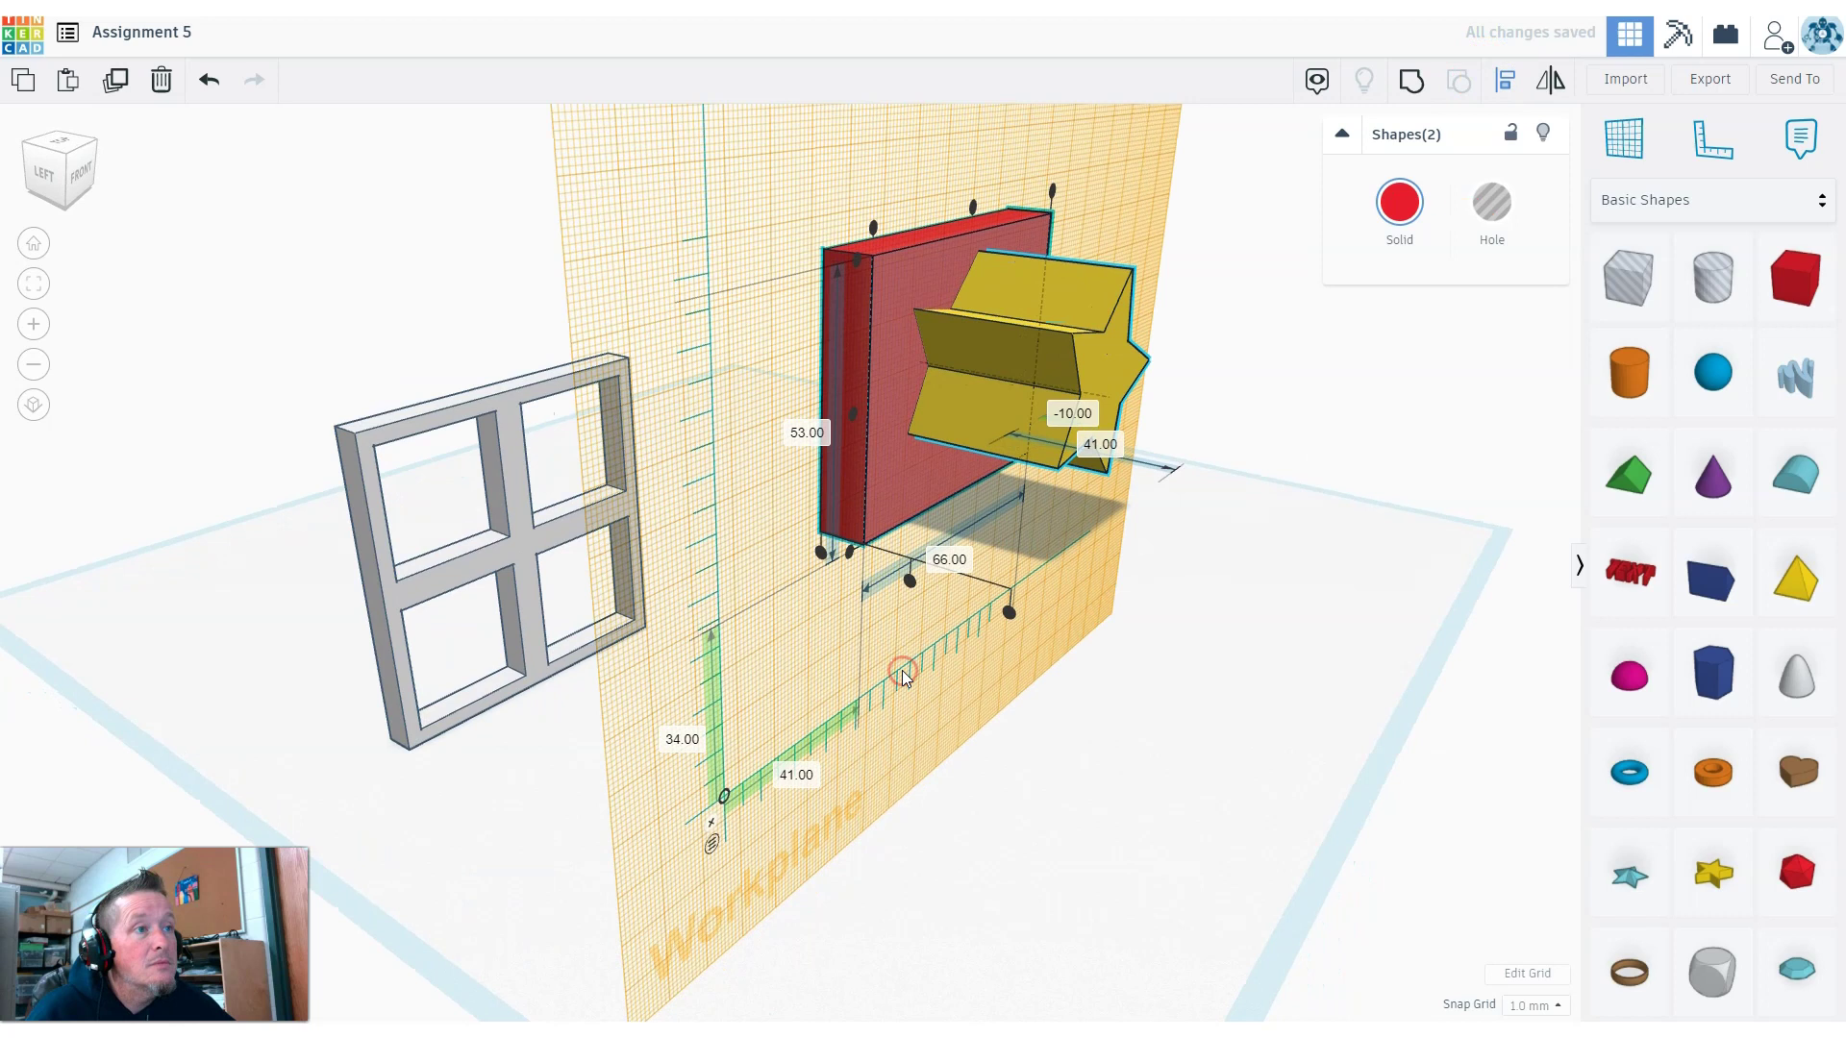
left_click(910, 582)
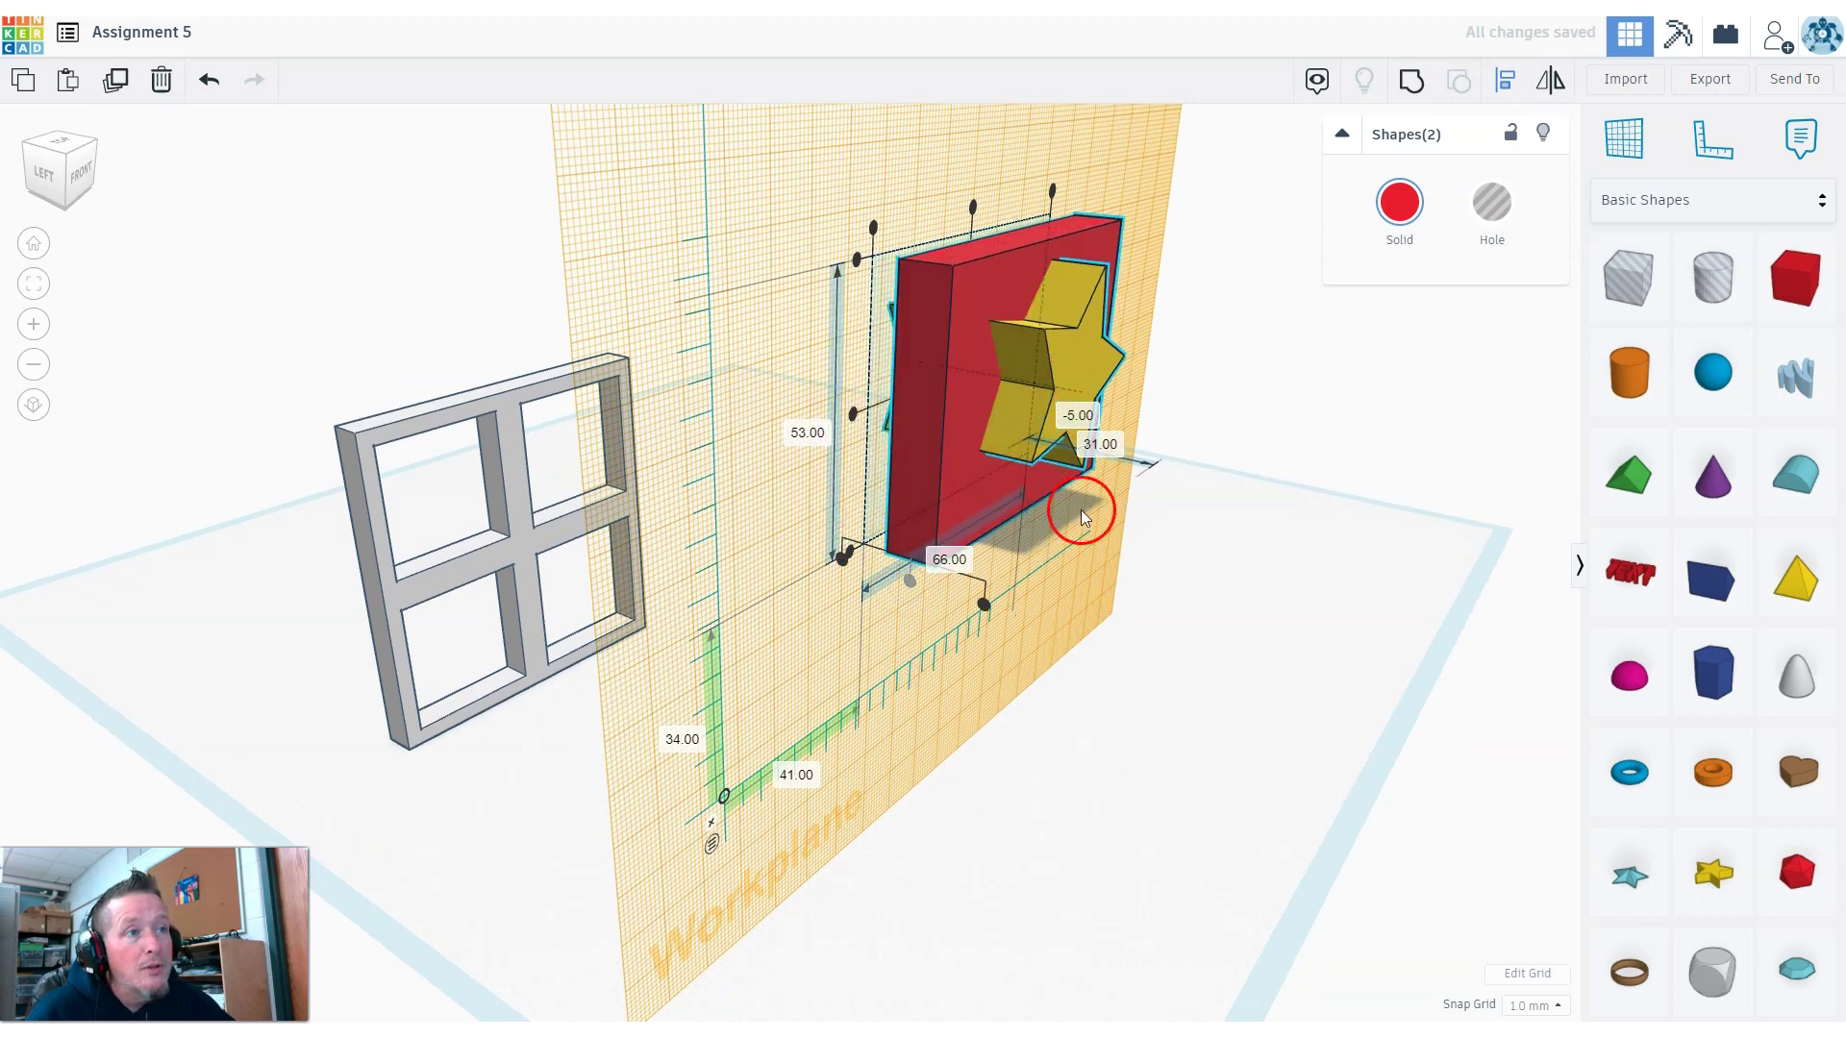
right_click_drag(1431, 783, 1157, 732)
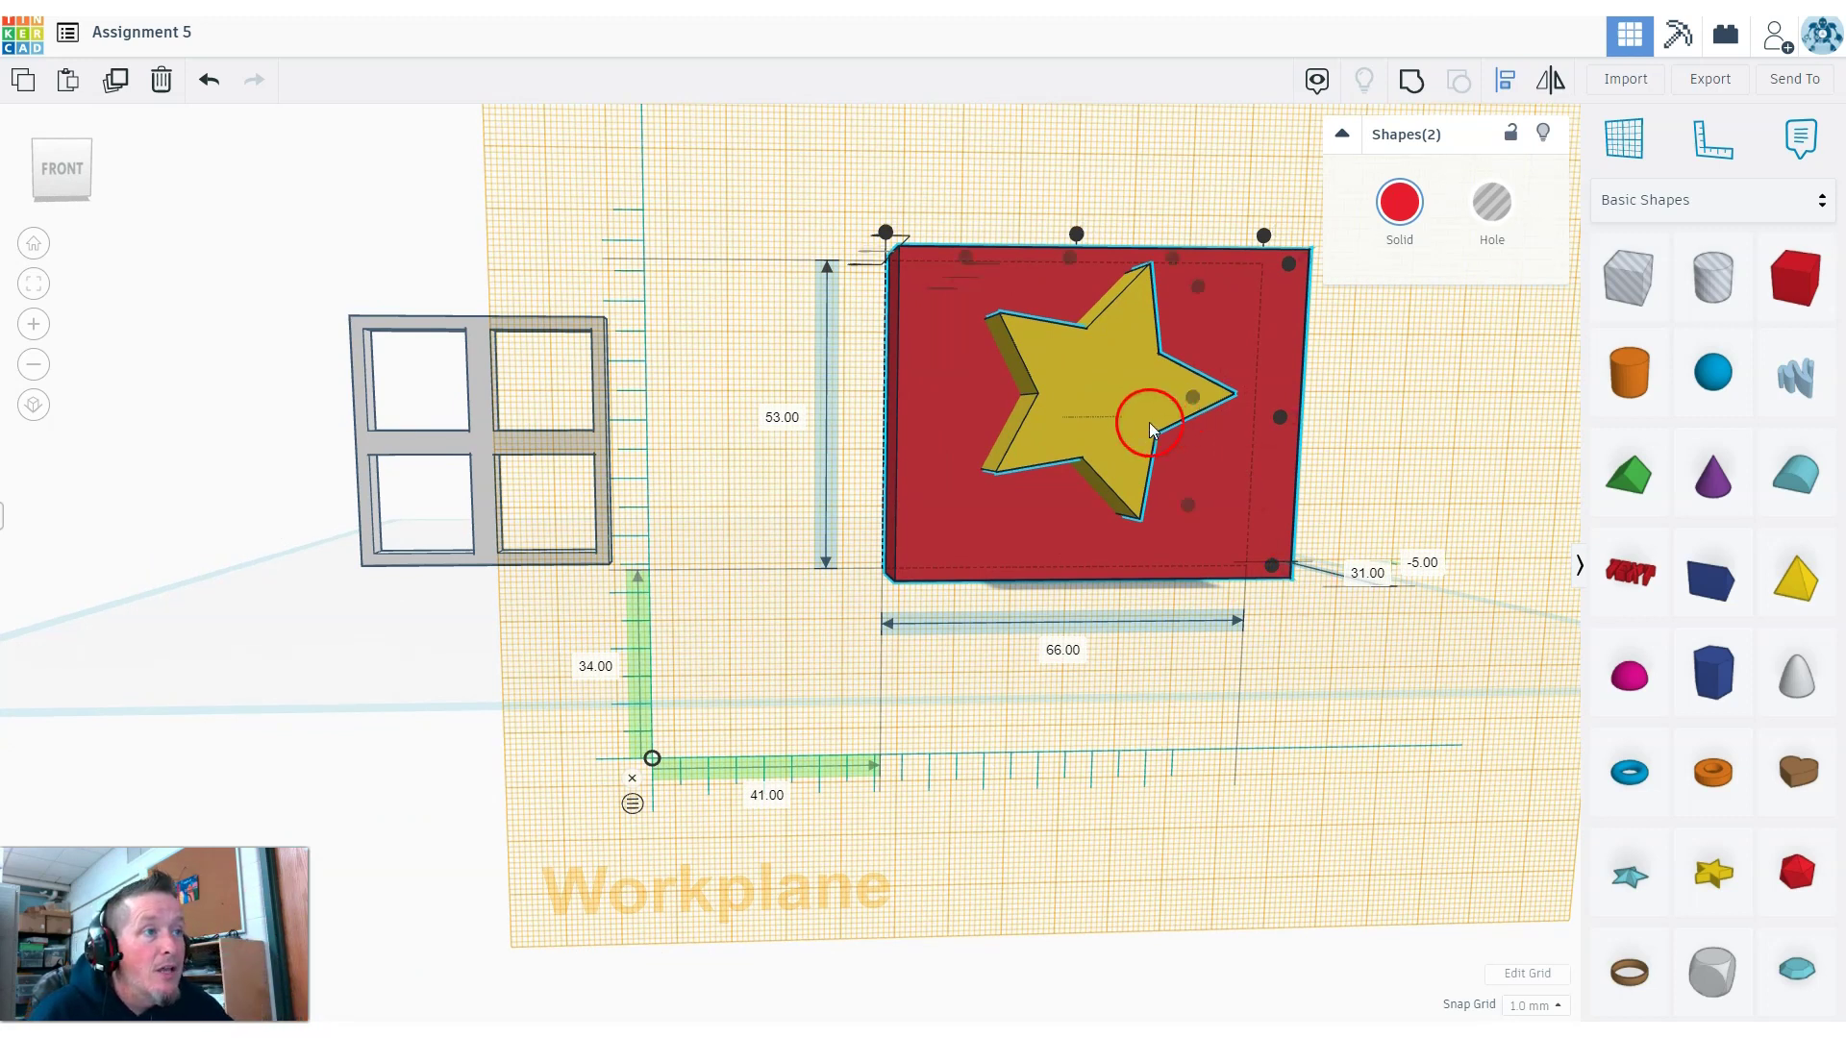
right_click_drag(1059, 708, 1104, 723)
left_click(1146, 781)
Shift the star slightly left on the slab and turn it into a hole.
left_click(1122, 441)
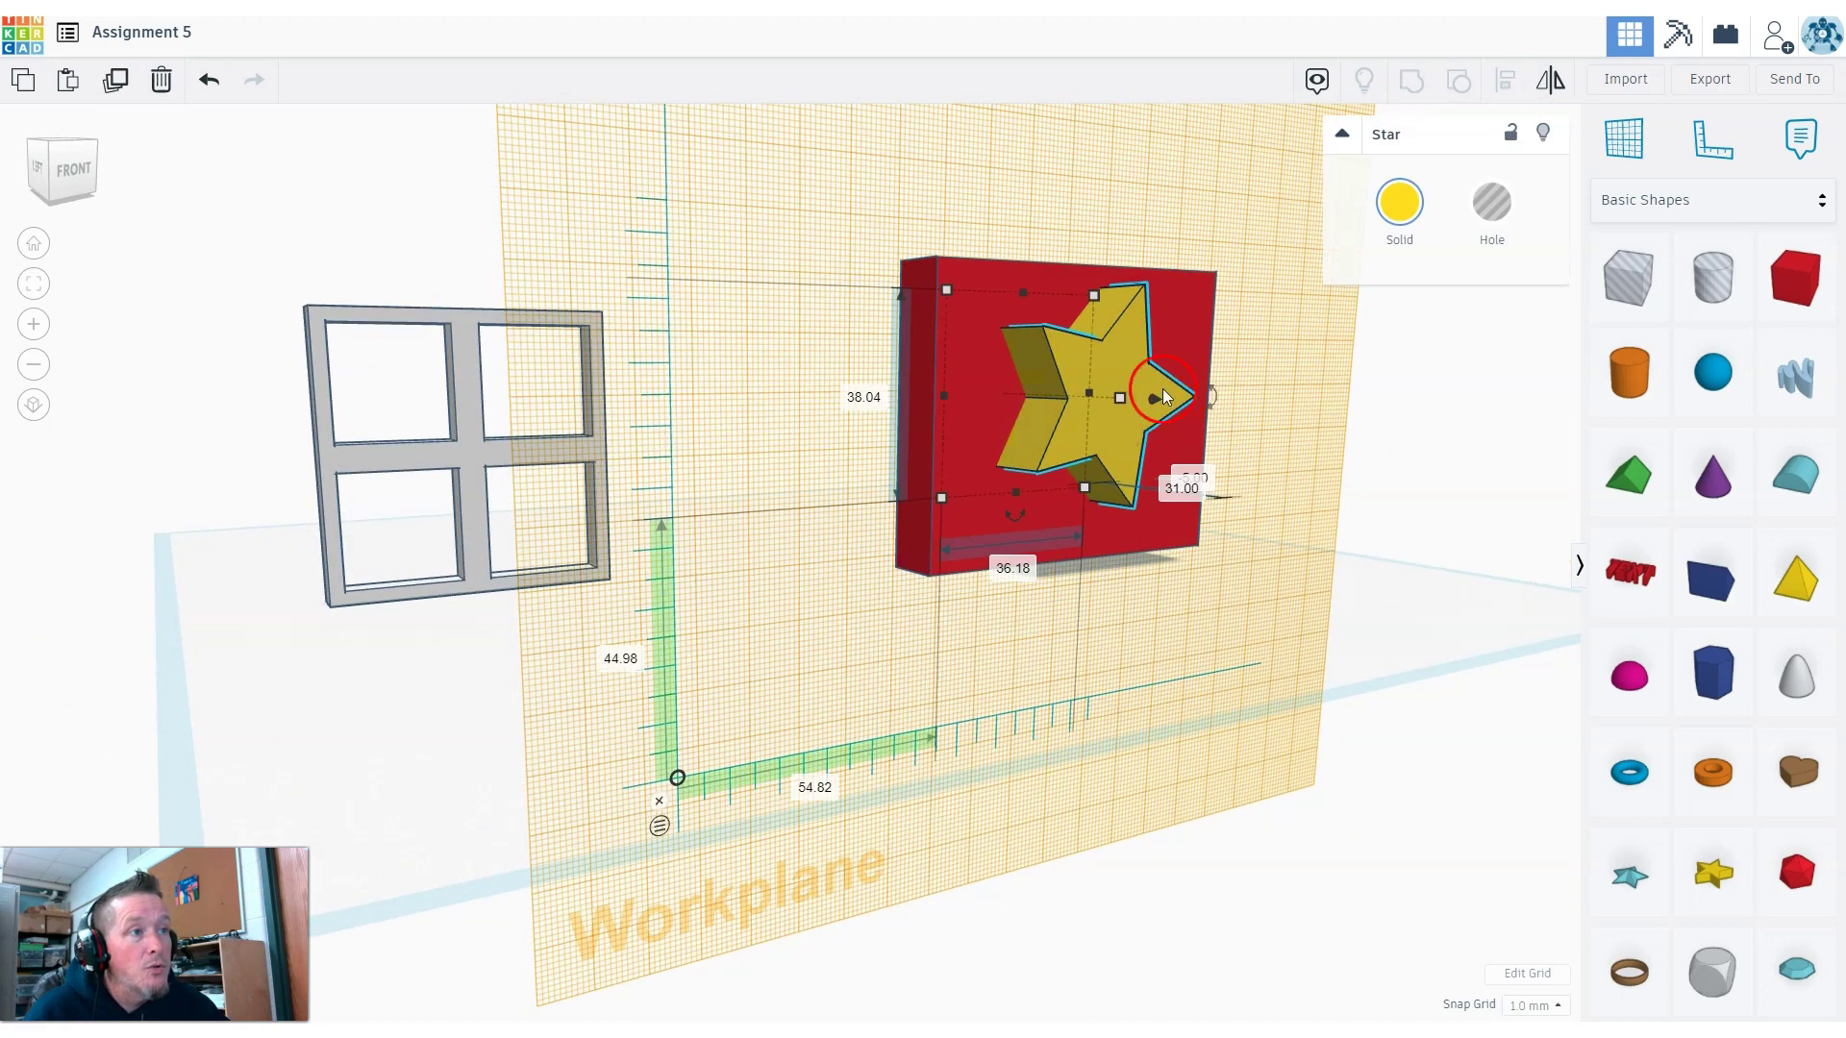
mouse_move(1152, 396)
left_mouse_down()
mouse_move(1180, 412)
mouse_move(1133, 392)
mouse_move(1108, 412)
mouse_move(1140, 431)
left_mouse_up()
left_click(1404, 260)
left_click(1019, 433)
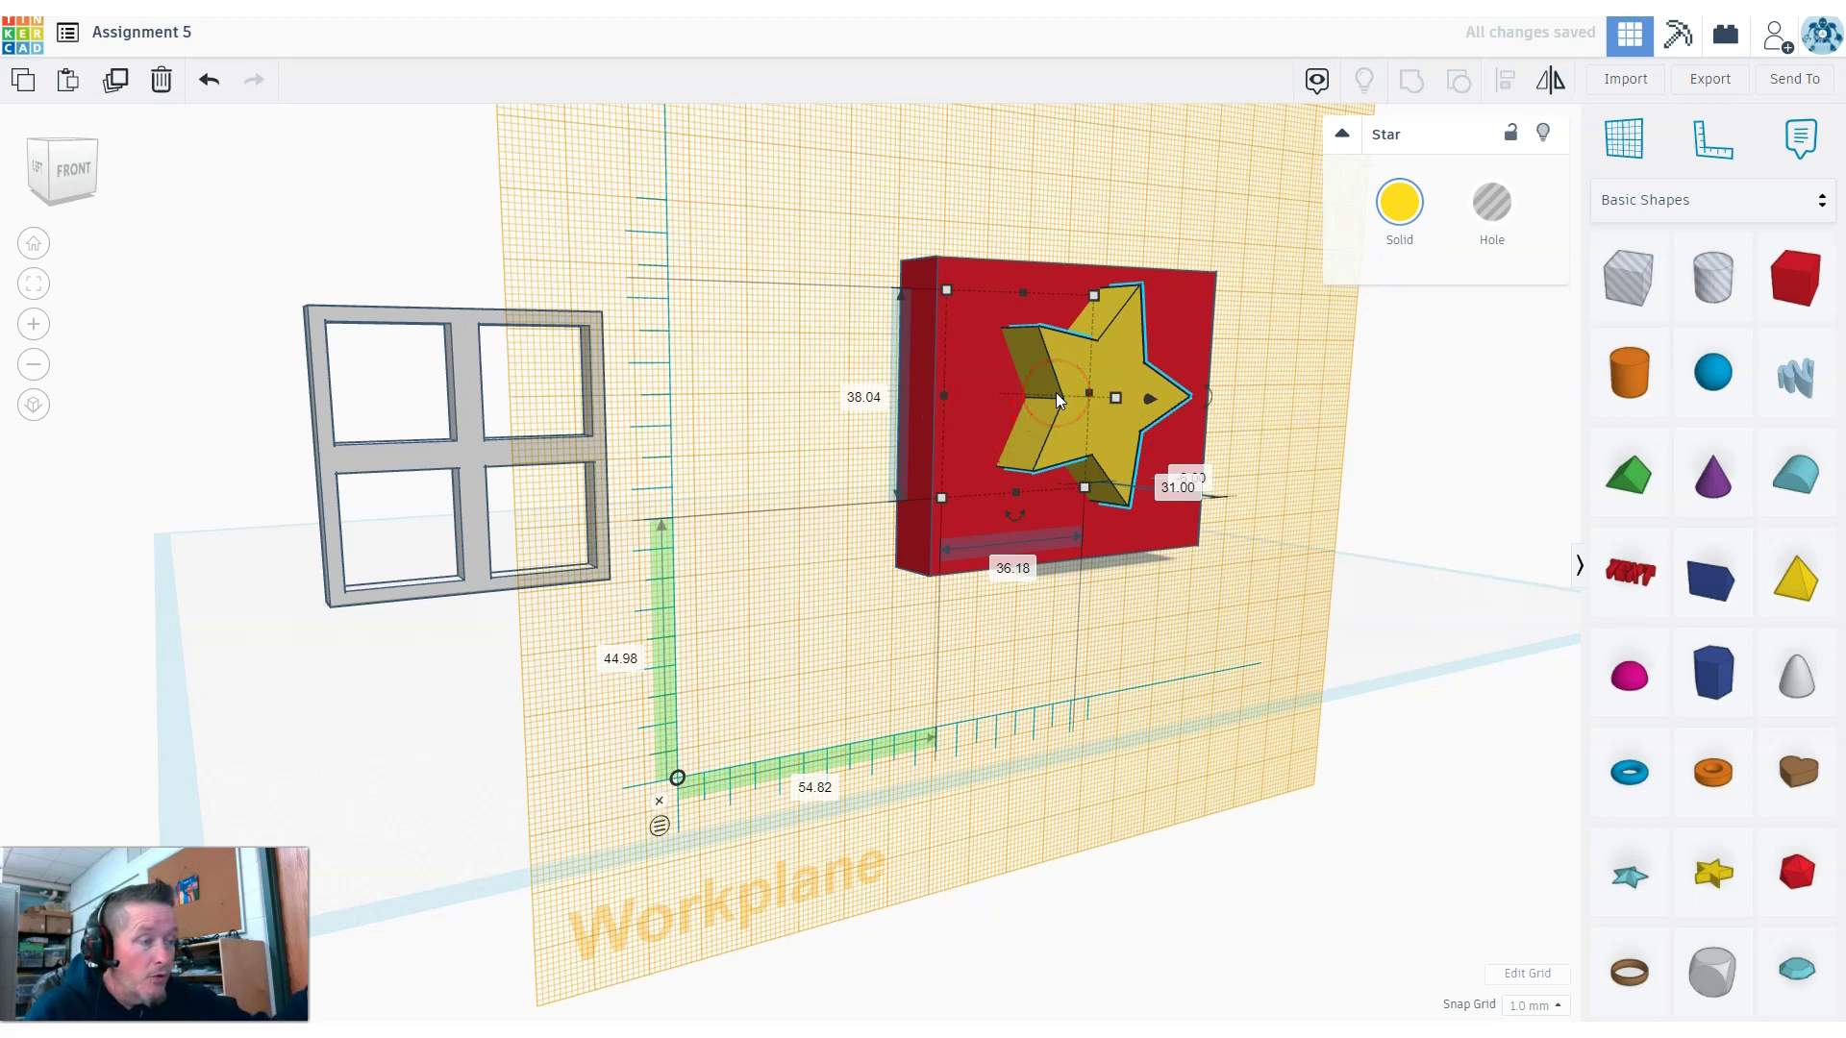
left_click(1492, 204)
Group the star hole with the red slab, then reset the workplane to the default grid.
left_click(1009, 329)
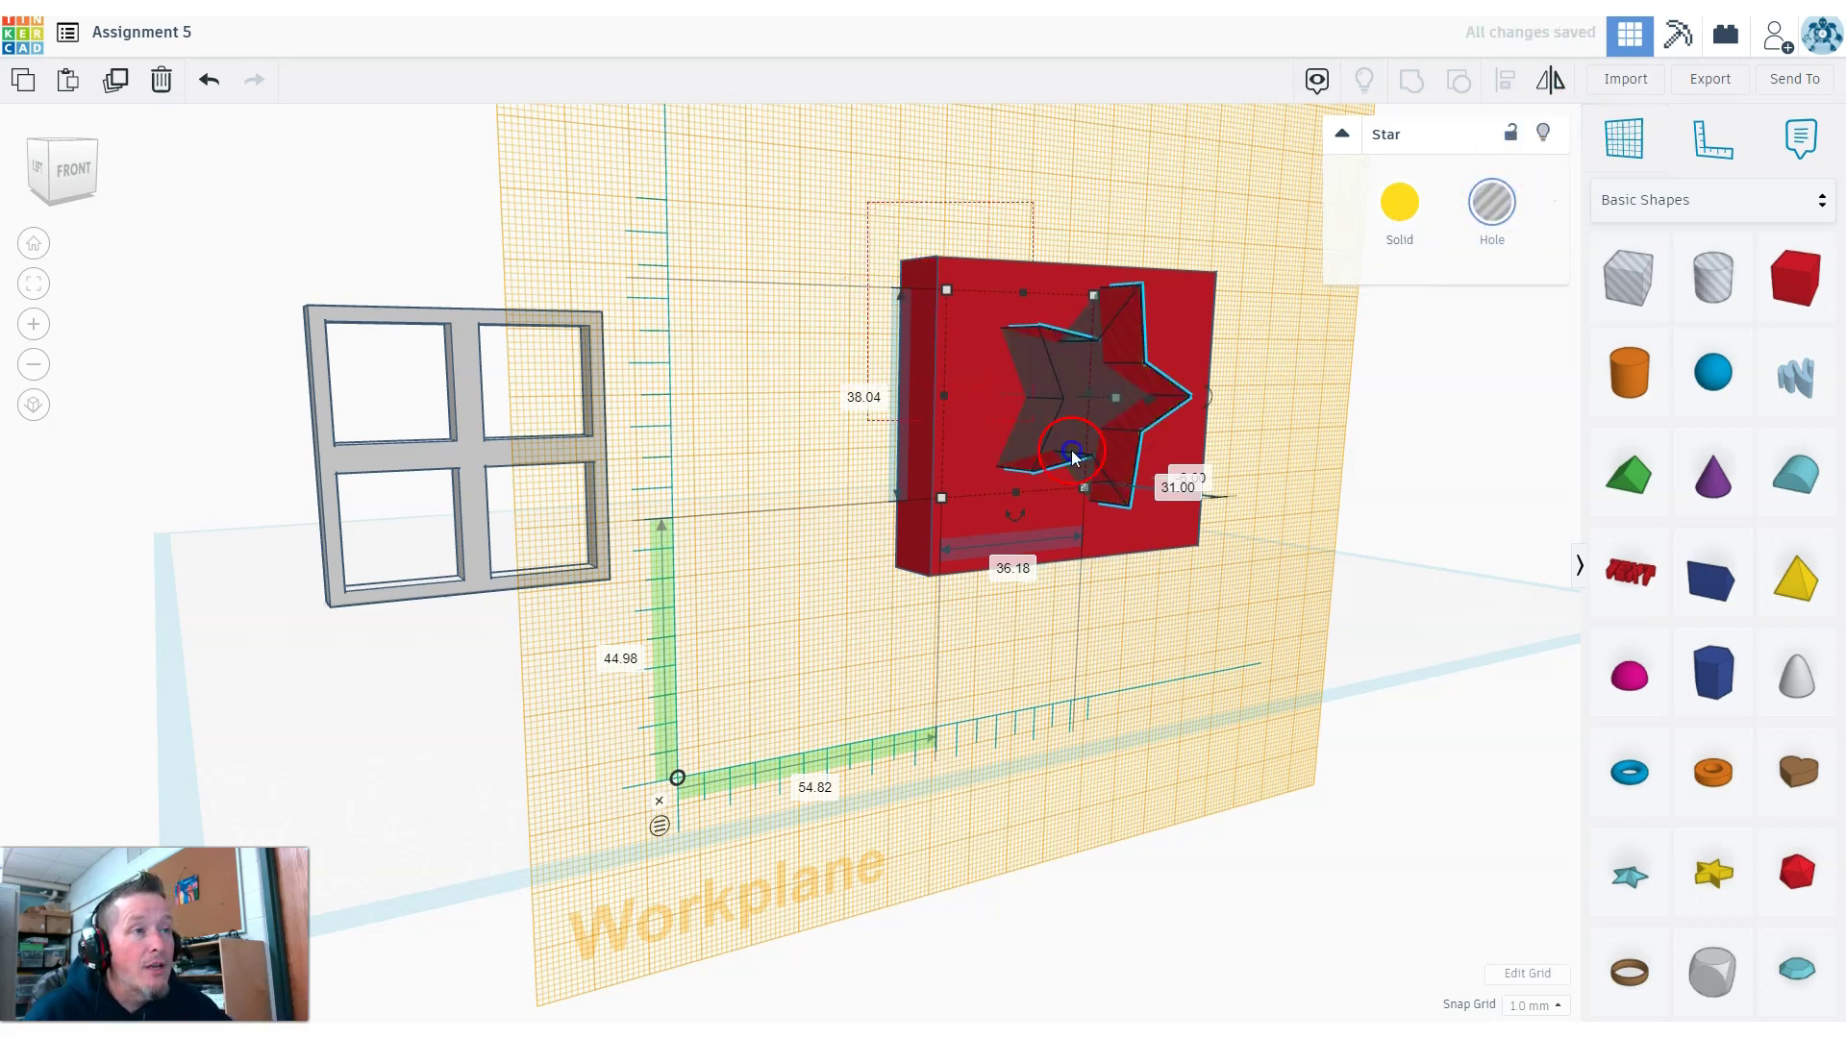
left_click(1208, 442, "shift")
left_click(1412, 80)
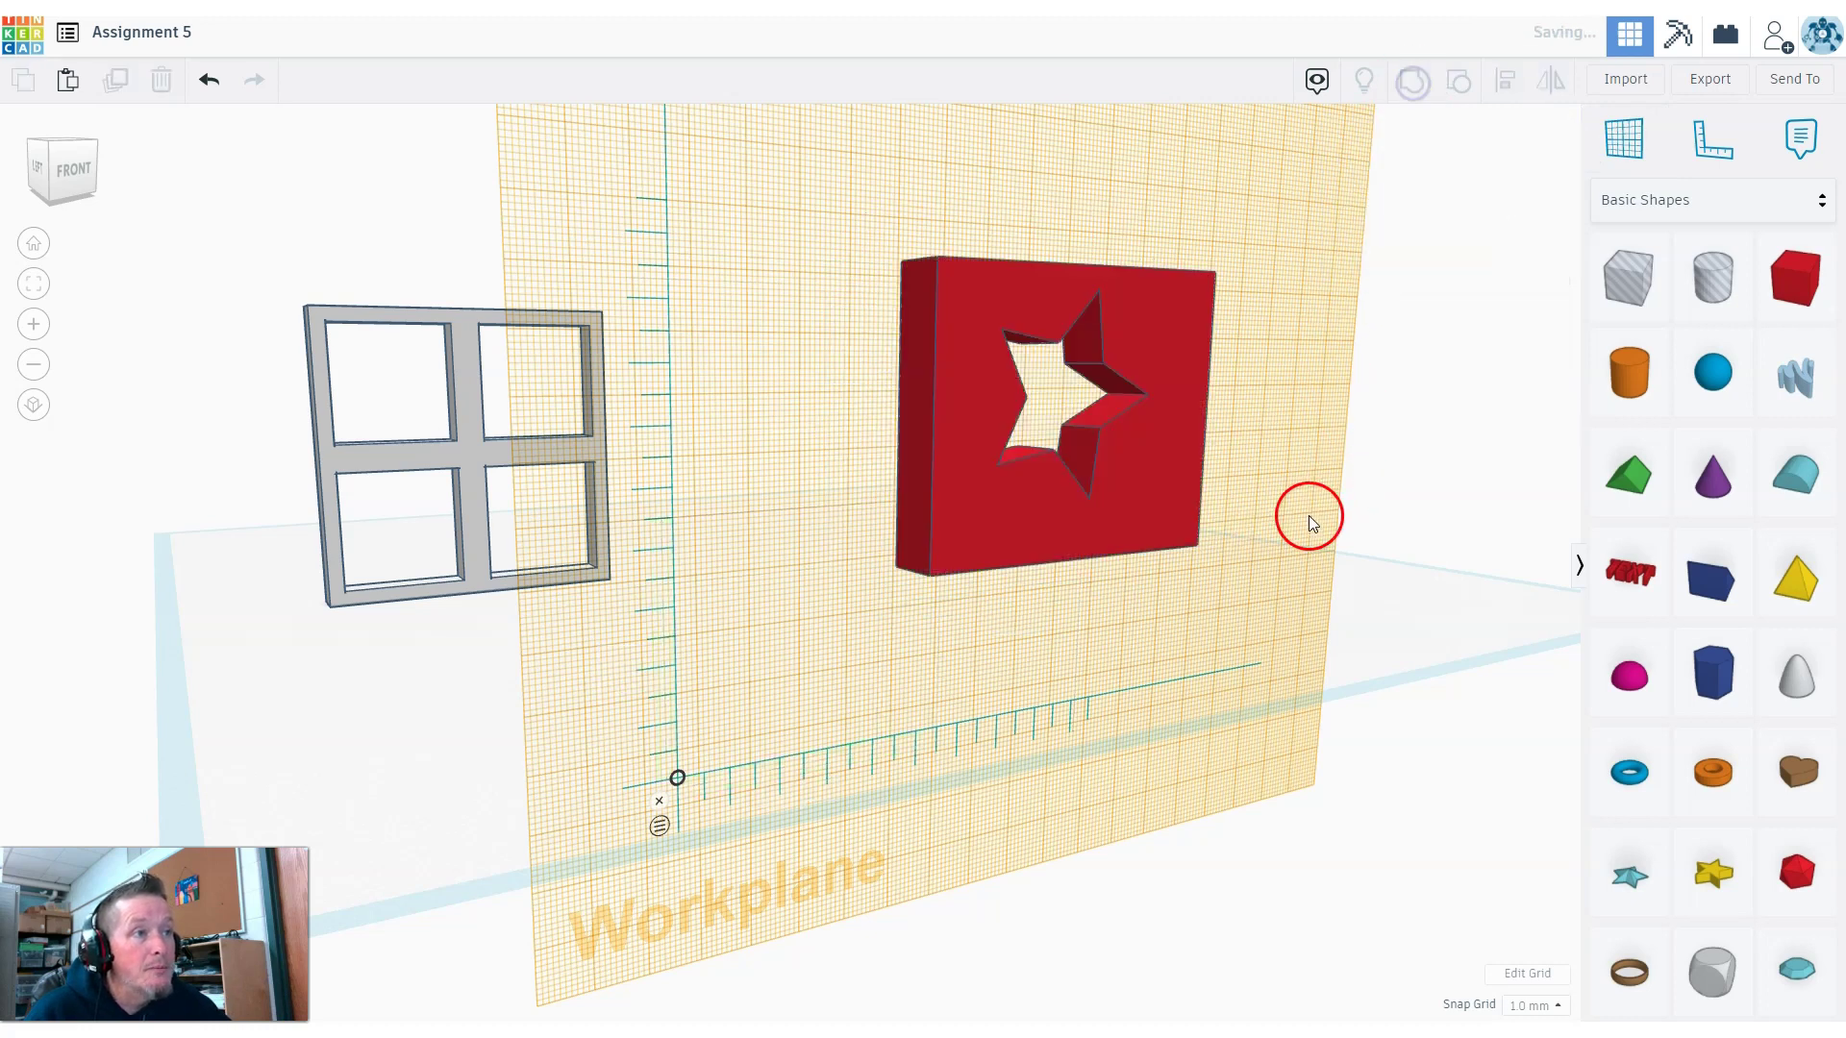
left_click(1632, 137)
left_click(853, 602)
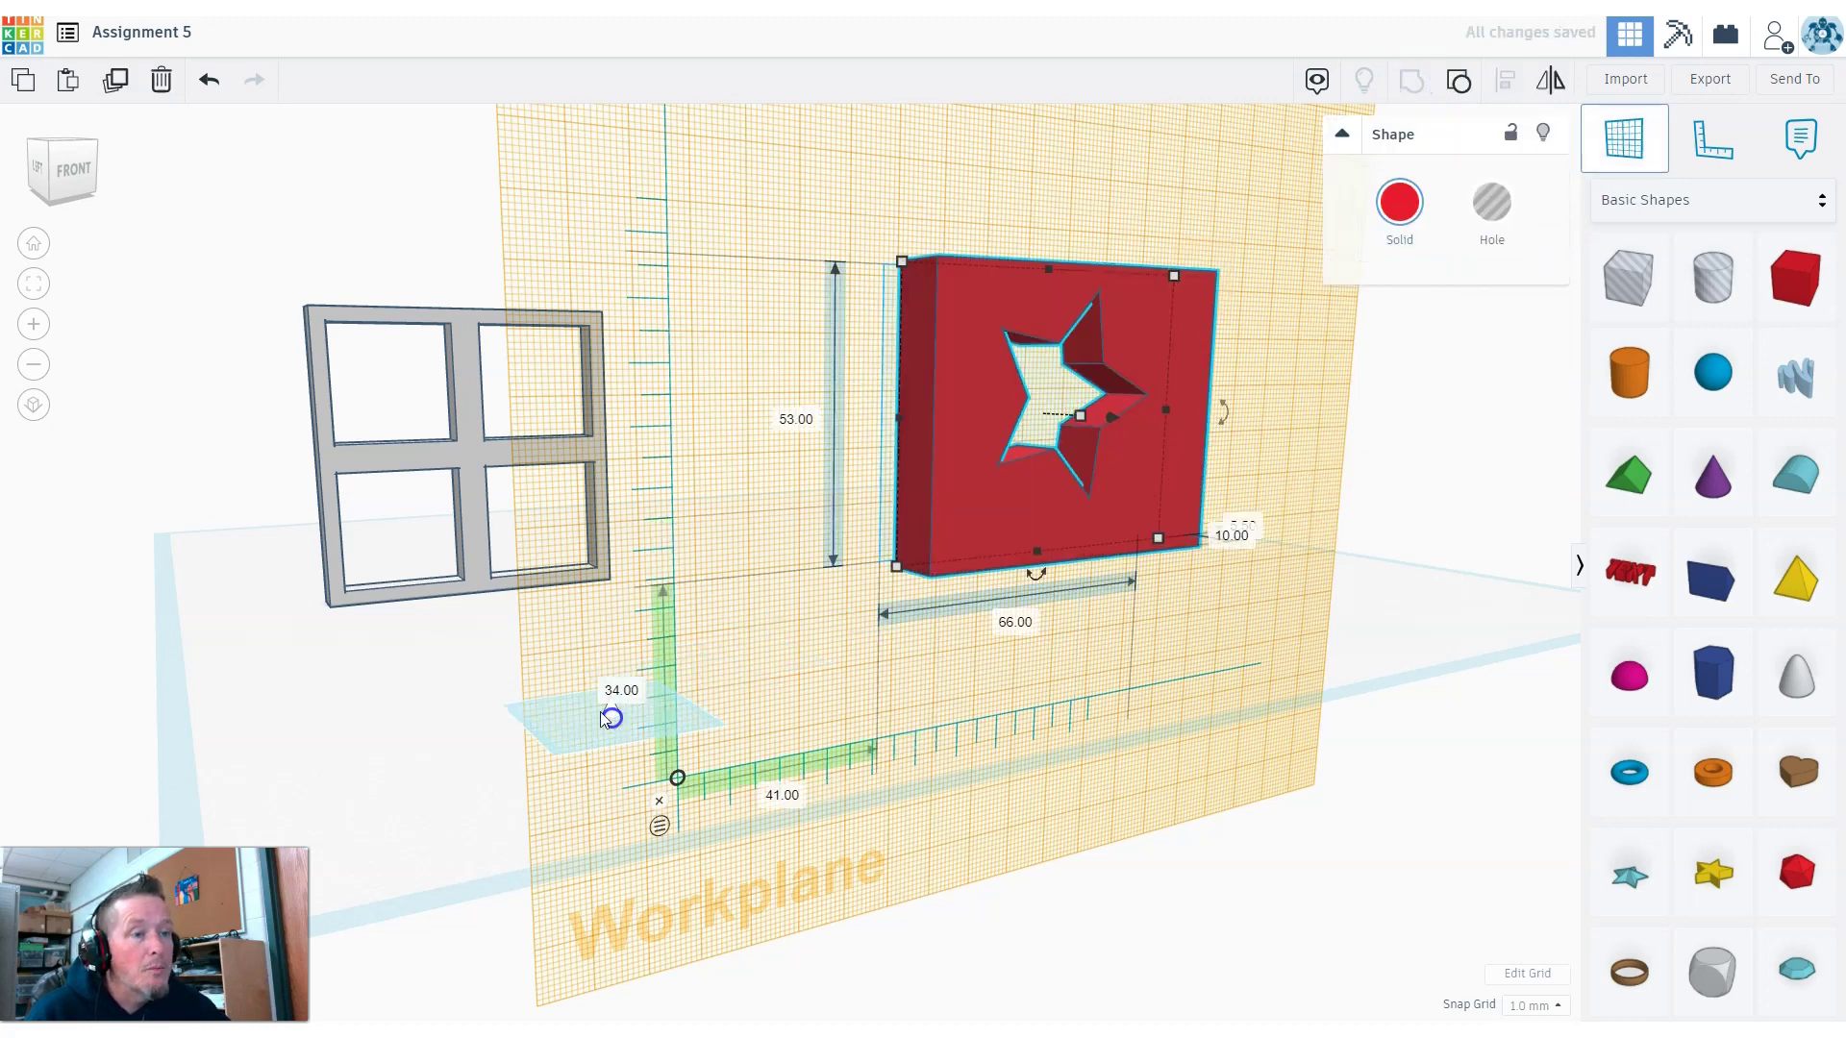
left_click(1140, 946)
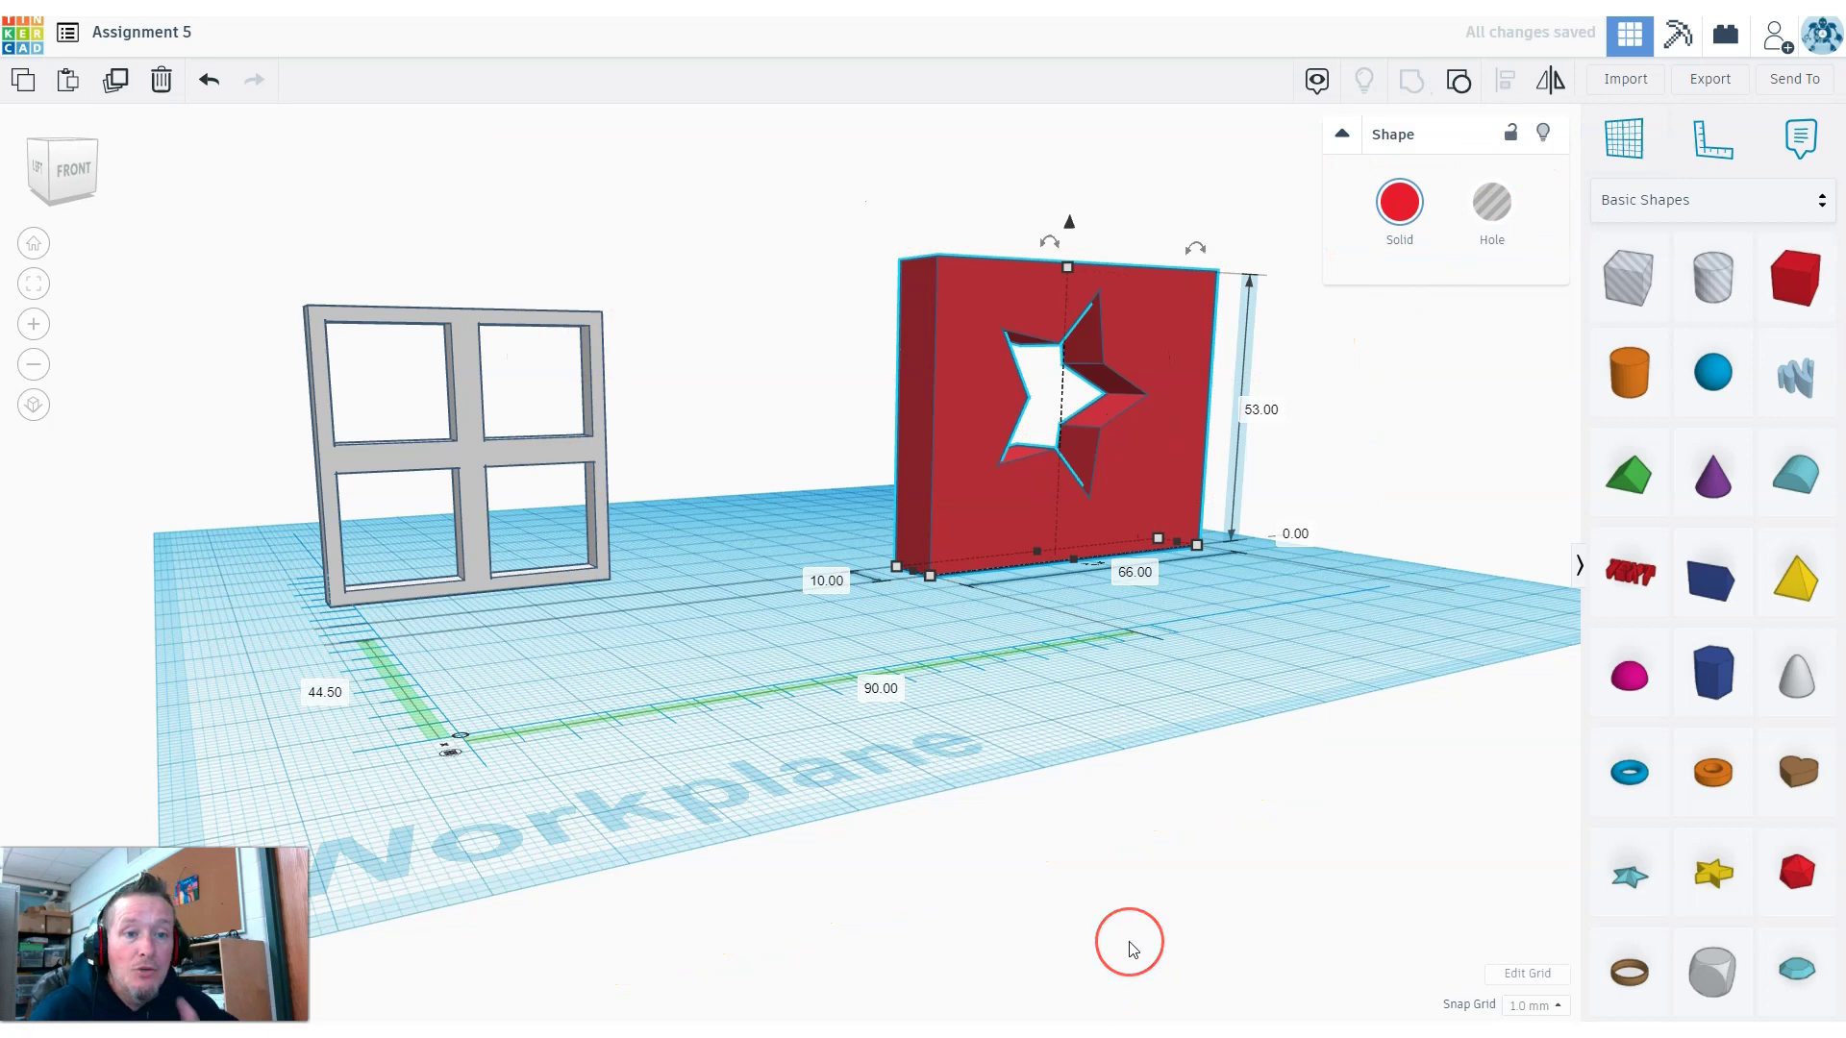